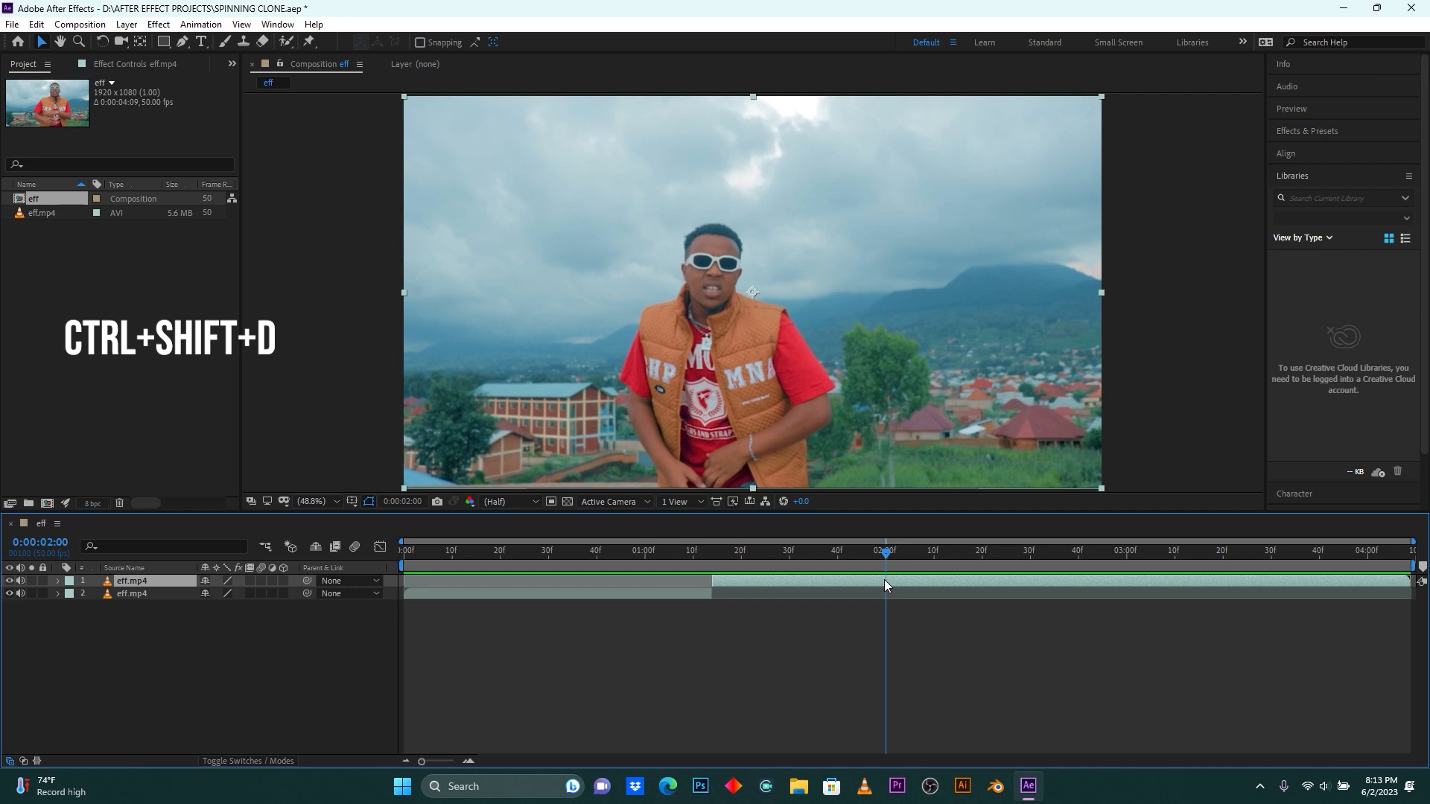
Split the top eff.mp4 layer at 0:00:02:00 and open the resulting middle segment in the Layer view.
{"action": "key", "text": "ctrl+shift+d"}
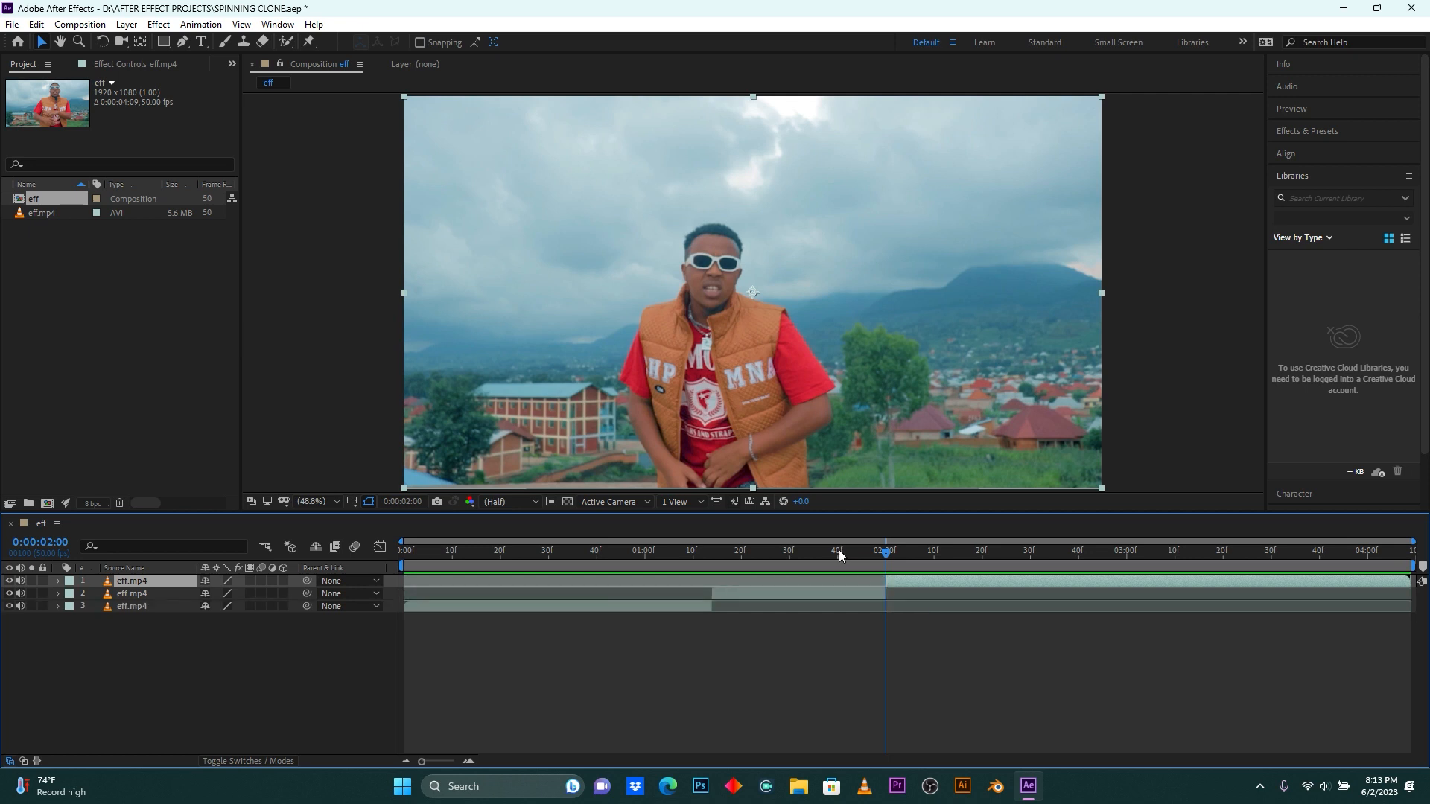
{"action": "left_click_drag", "start_coordinate": [838, 553], "coordinate": [831, 553]}
{"action": "left_click", "coordinate": [797, 592]}
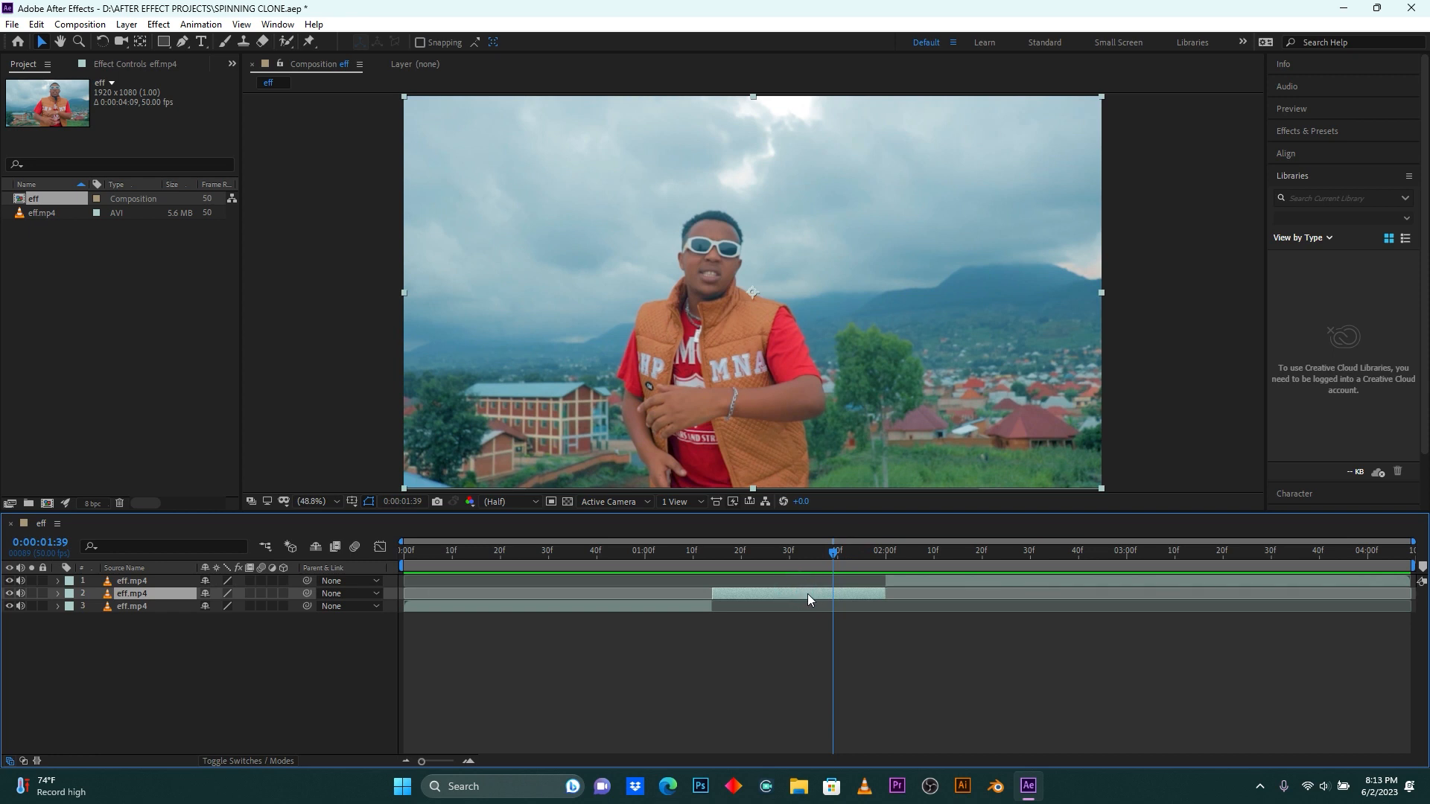
{"action": "double_click", "coordinate": [807, 592]}
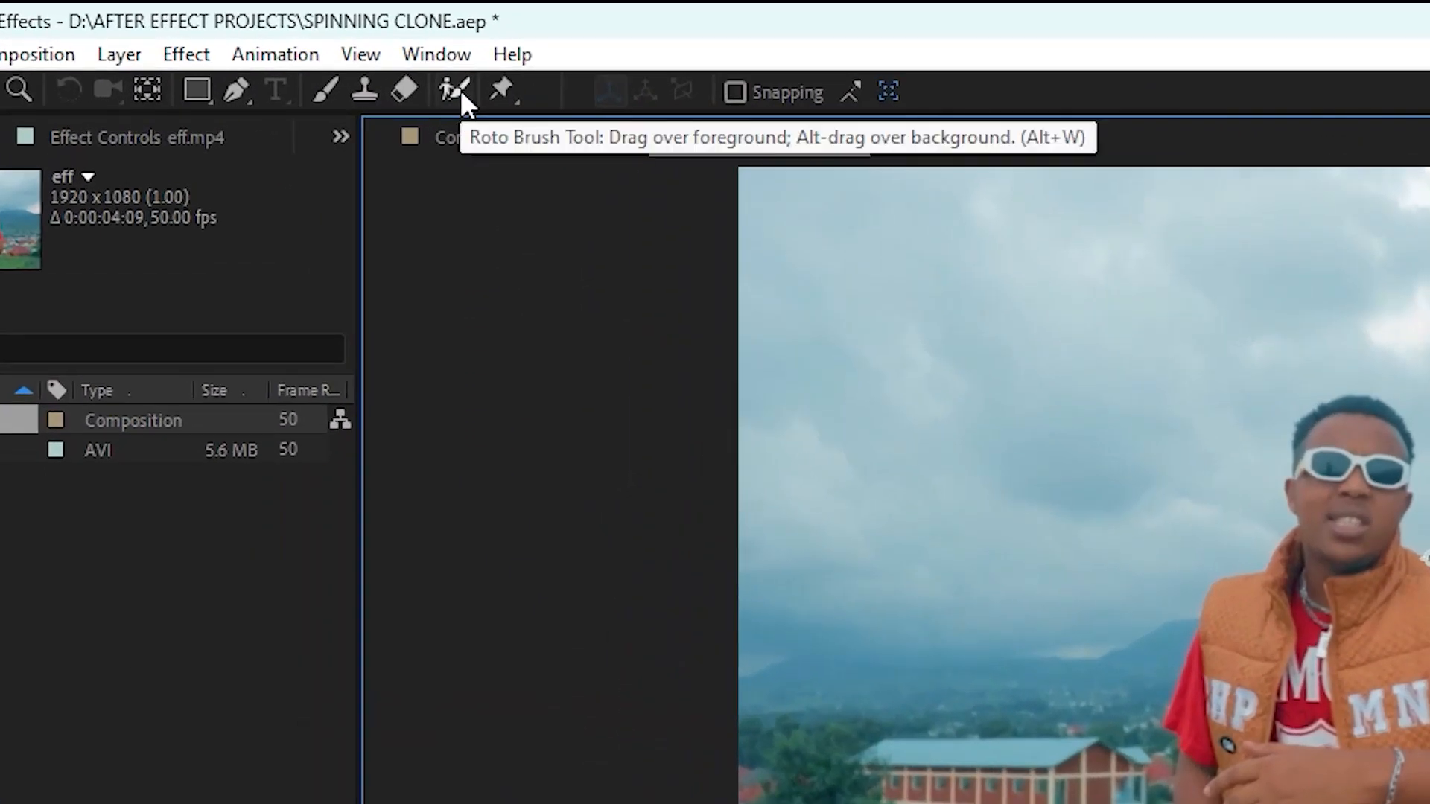
Paint Roto Brush foreground strokes over the man's body, face and arm at 0:00:01:15 on the middle segment.
{"action": "left_click", "coordinate": [460, 89]}
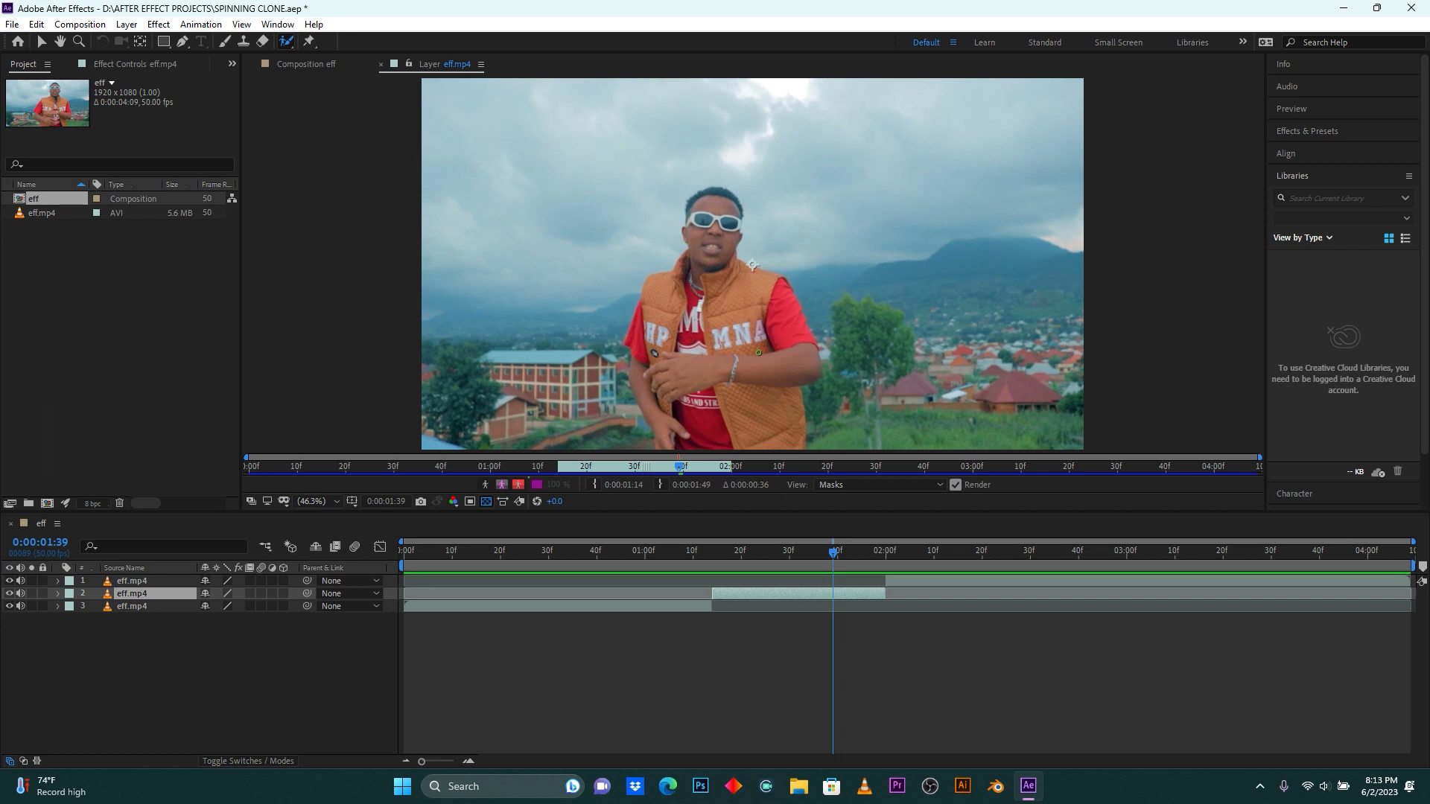
{"action": "left_click_drag", "start_coordinate": [772, 552], "coordinate": [724, 548]}
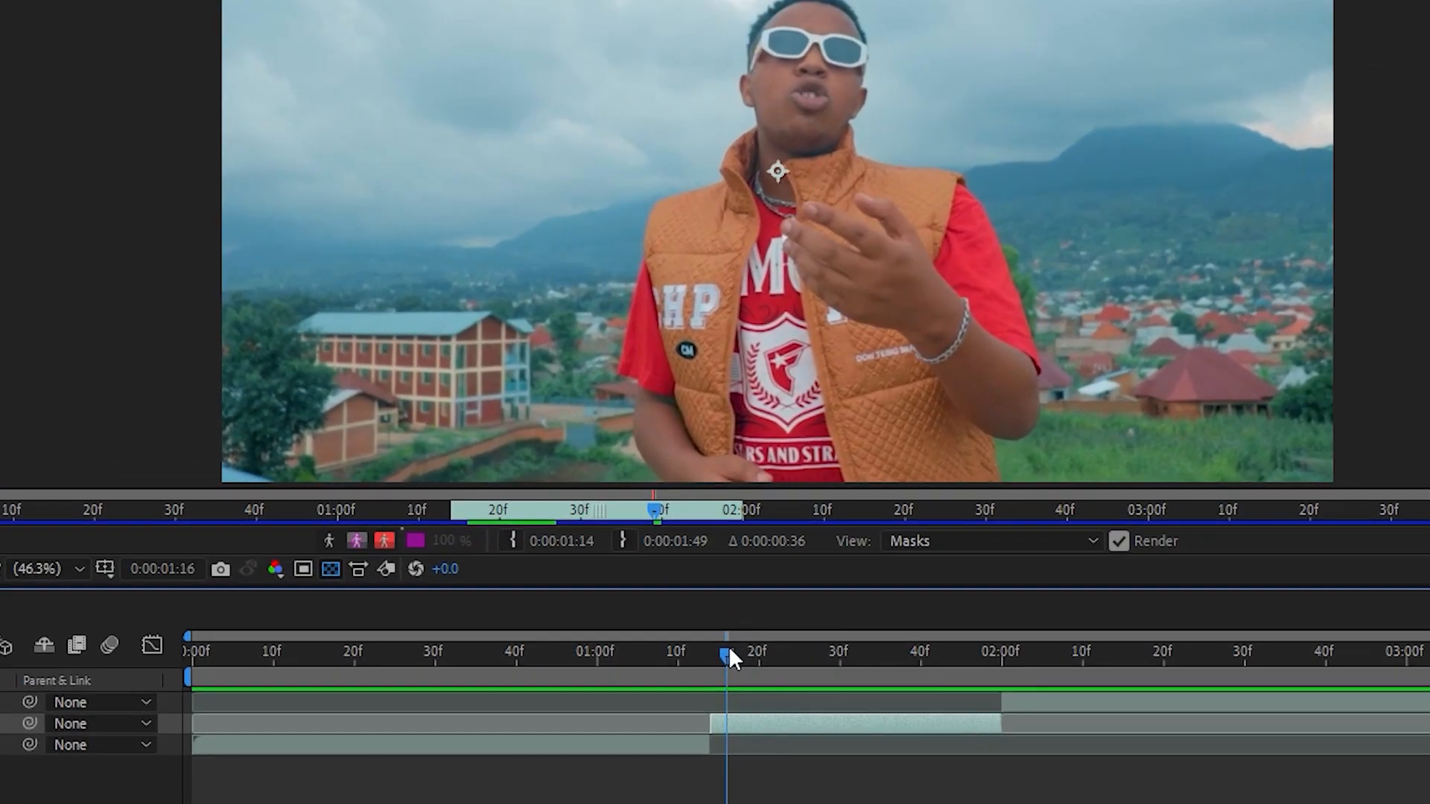
{"action": "left_click_drag", "start_coordinate": [725, 651], "coordinate": [717, 651]}
{"action": "left_click", "coordinate": [743, 724]}
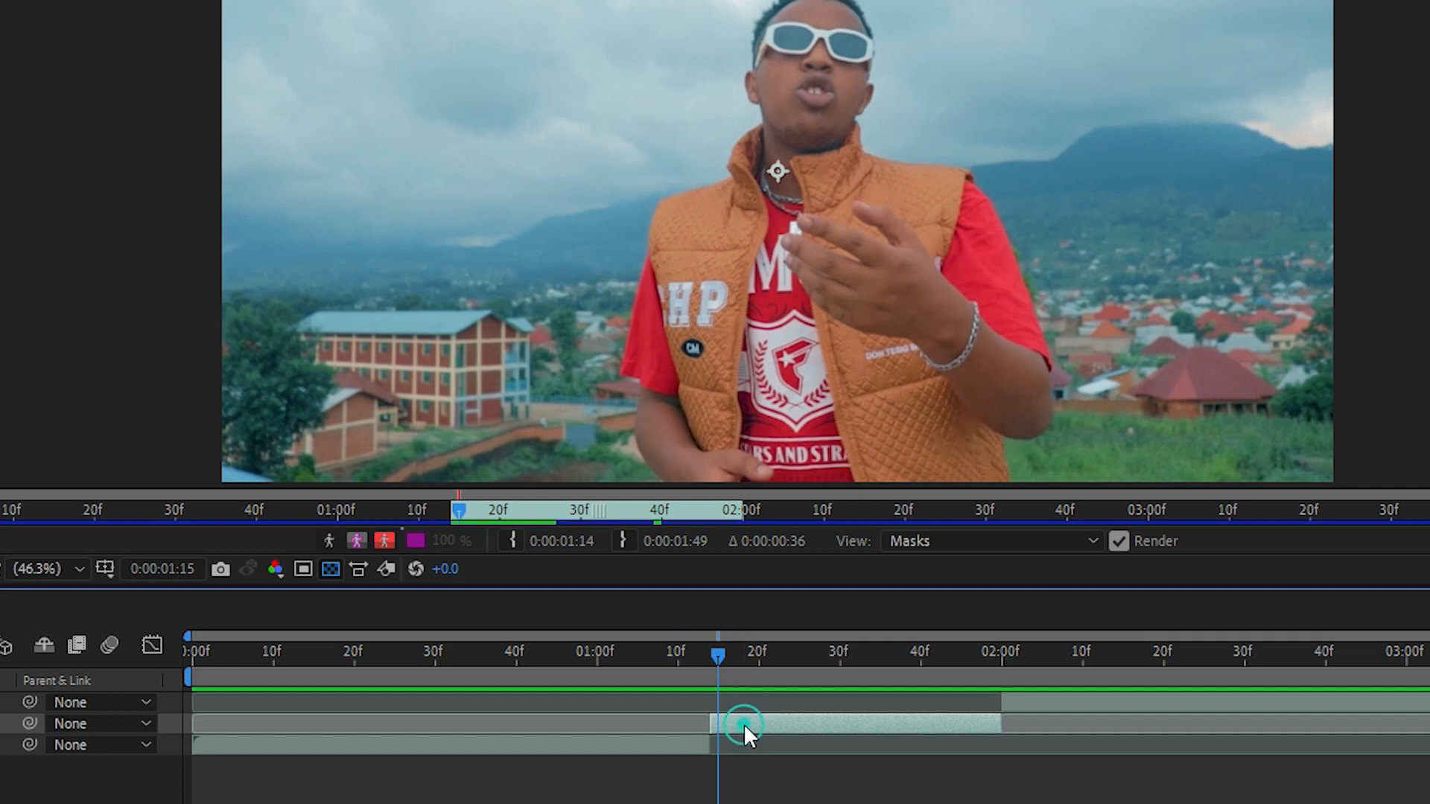
{"action": "mouse_move", "coordinate": [906, 469]}
{"action": "left_mouse_down"}
{"action": "mouse_move", "coordinate": [710, 419]}
{"action": "mouse_move", "coordinate": [680, 328]}
{"action": "mouse_move", "coordinate": [778, 86]}
{"action": "mouse_move", "coordinate": [825, 65]}
{"action": "left_mouse_up"}
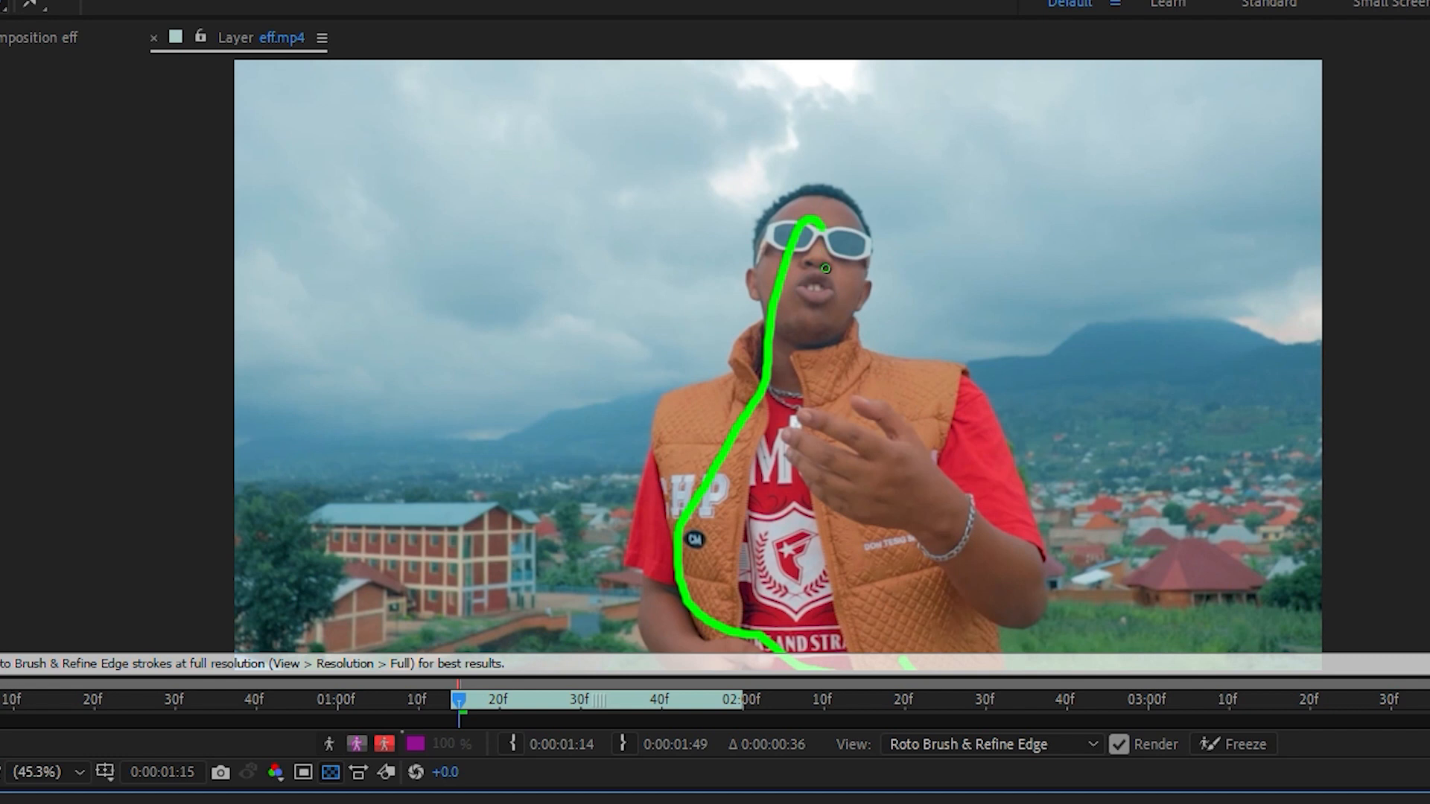
{"action": "mouse_move", "coordinate": [825, 268]}
{"action": "left_mouse_down"}
{"action": "mouse_move", "coordinate": [839, 341]}
{"action": "mouse_move", "coordinate": [979, 478]}
{"action": "mouse_move", "coordinate": [974, 566]}
{"action": "mouse_move", "coordinate": [915, 619]}
{"action": "mouse_move", "coordinate": [904, 664]}
{"action": "left_mouse_up"}
{"action": "left_click_drag", "start_coordinate": [662, 575], "coordinate": [696, 653]}
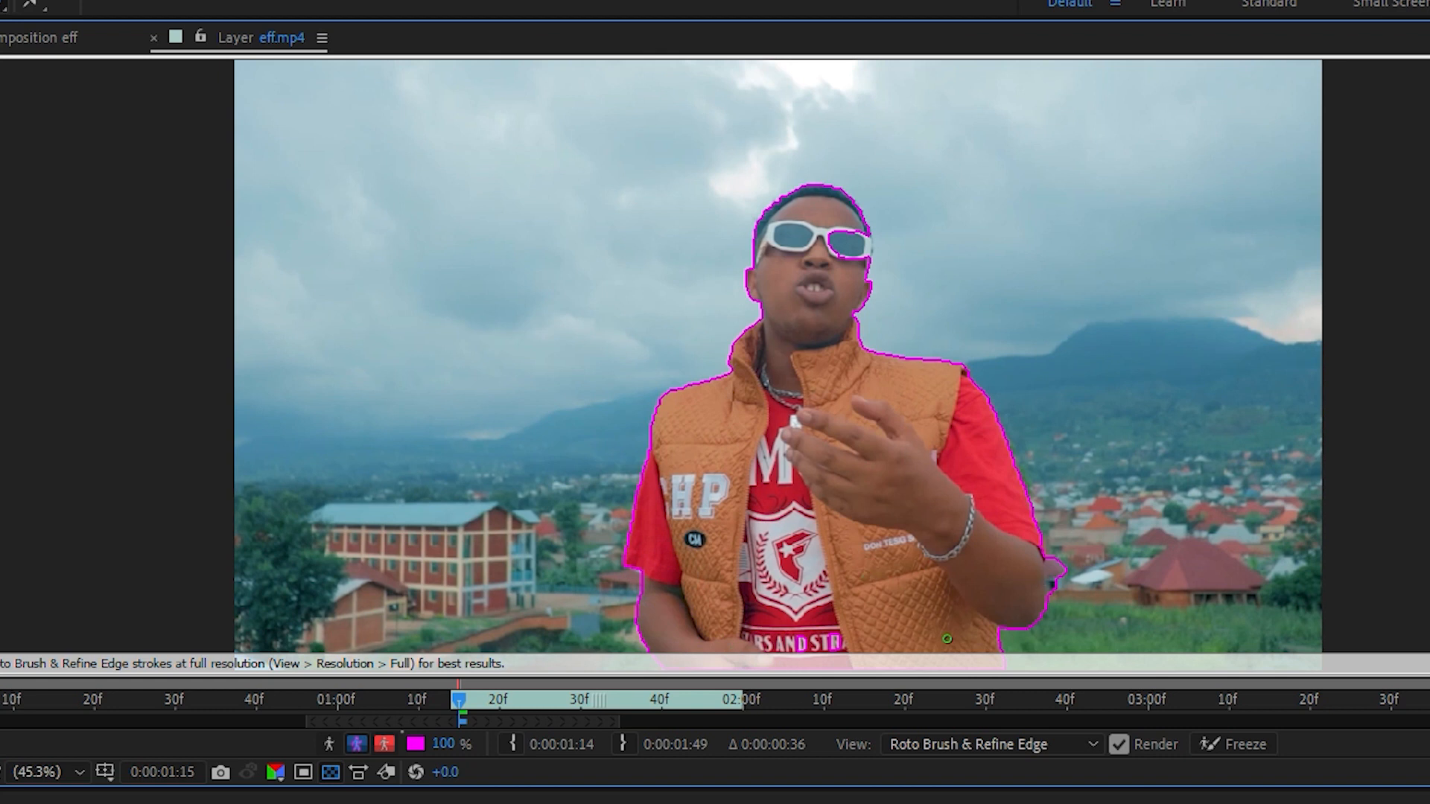
{"action": "left_click_drag", "start_coordinate": [854, 617], "coordinate": [827, 645]}
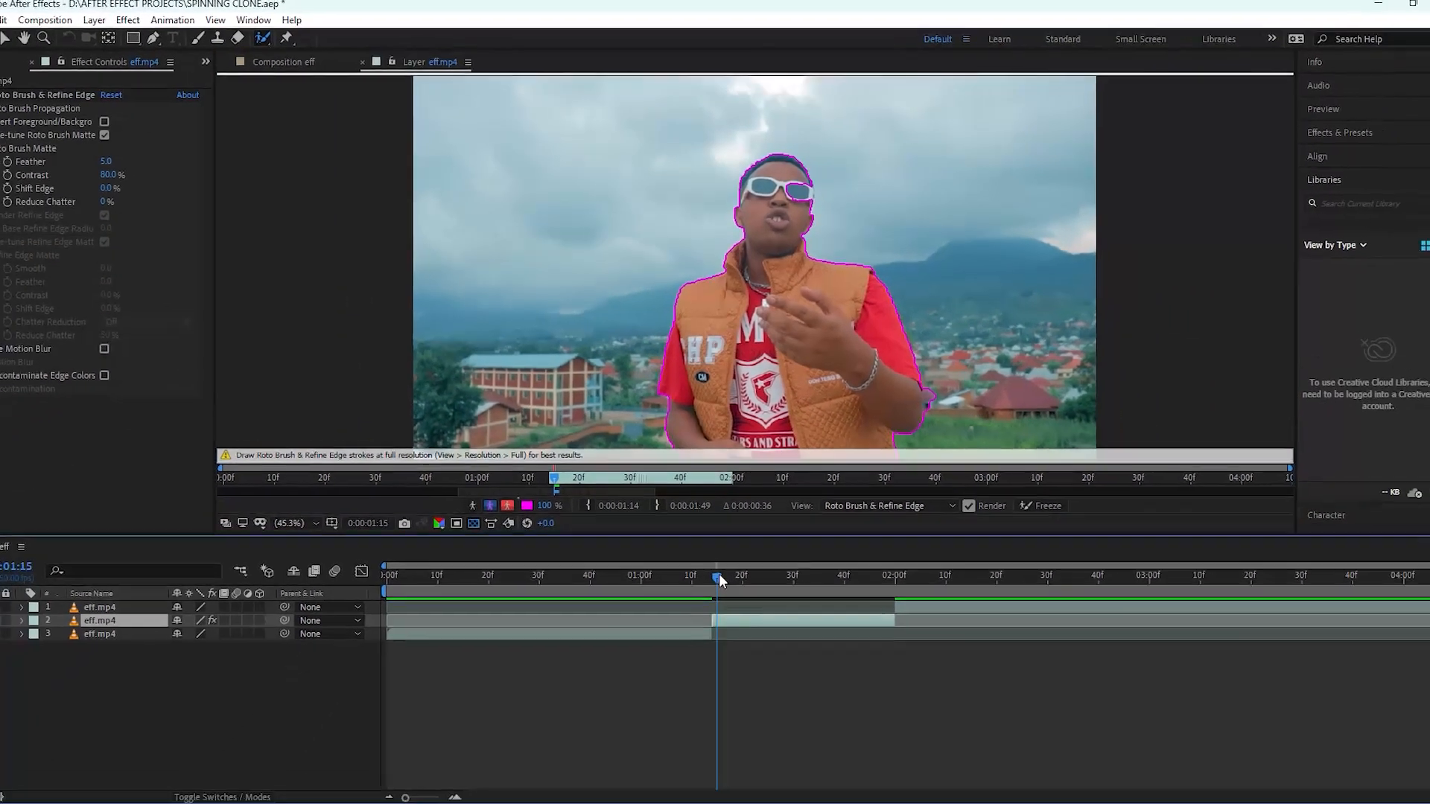
Check the Roto Brush outline on the segment's first frames and subtract the stray background beside the man's elbow at 0:00:01:17.
{"action": "left_click_drag", "start_coordinate": [718, 610], "coordinate": [723, 611]}
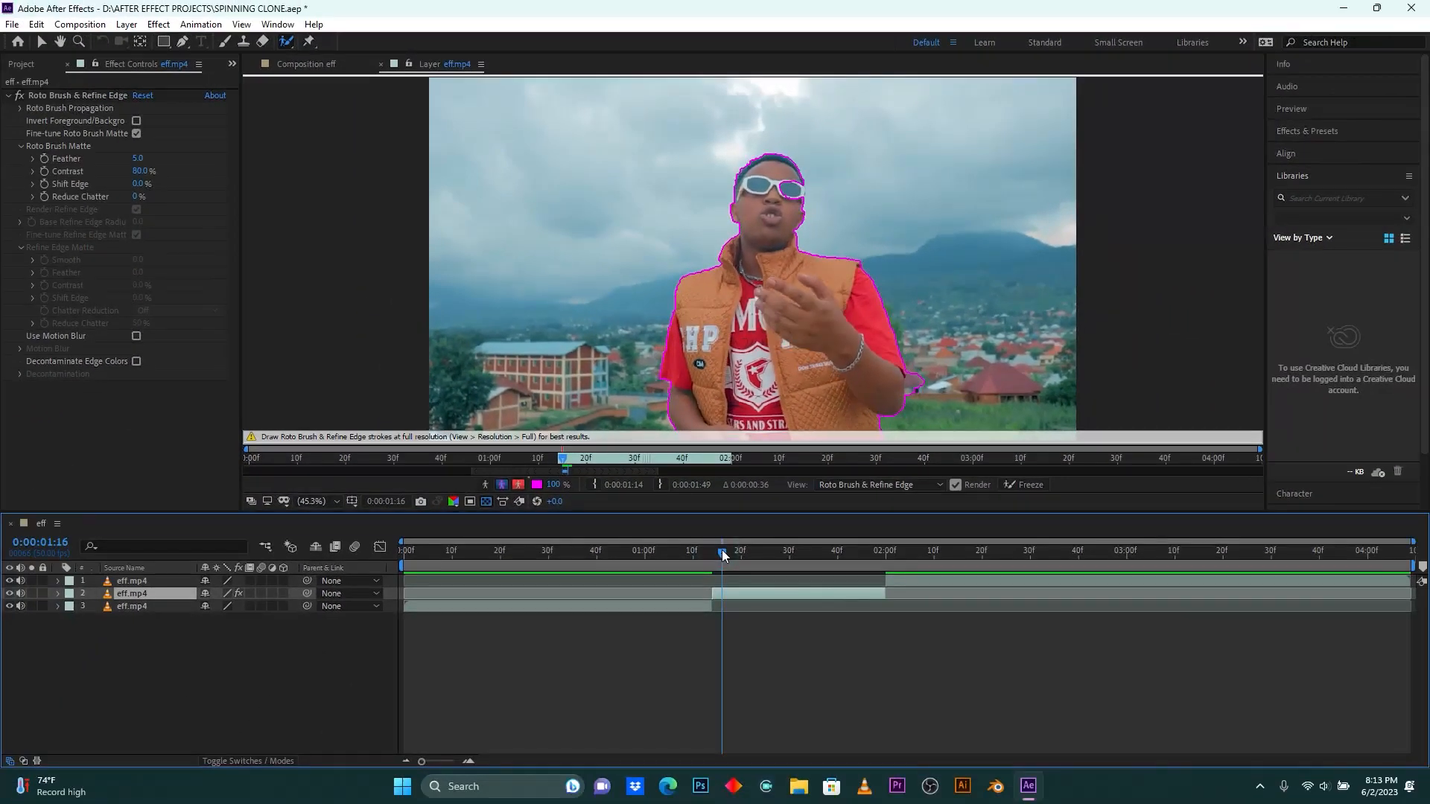
{"action": "left_click_drag", "start_coordinate": [722, 550], "coordinate": [720, 551]}
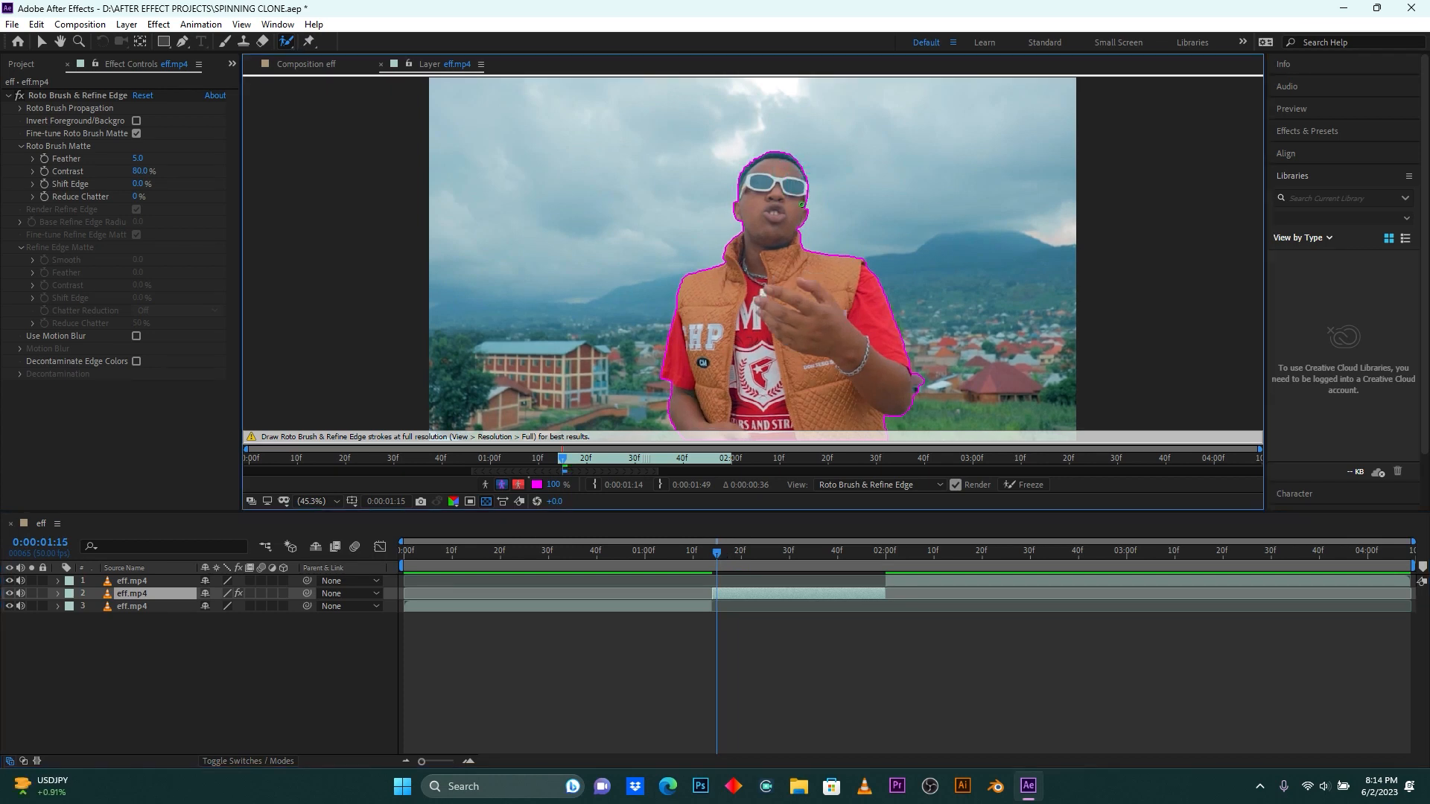
{"action": "left_click_drag", "start_coordinate": [718, 554], "coordinate": [727, 549]}
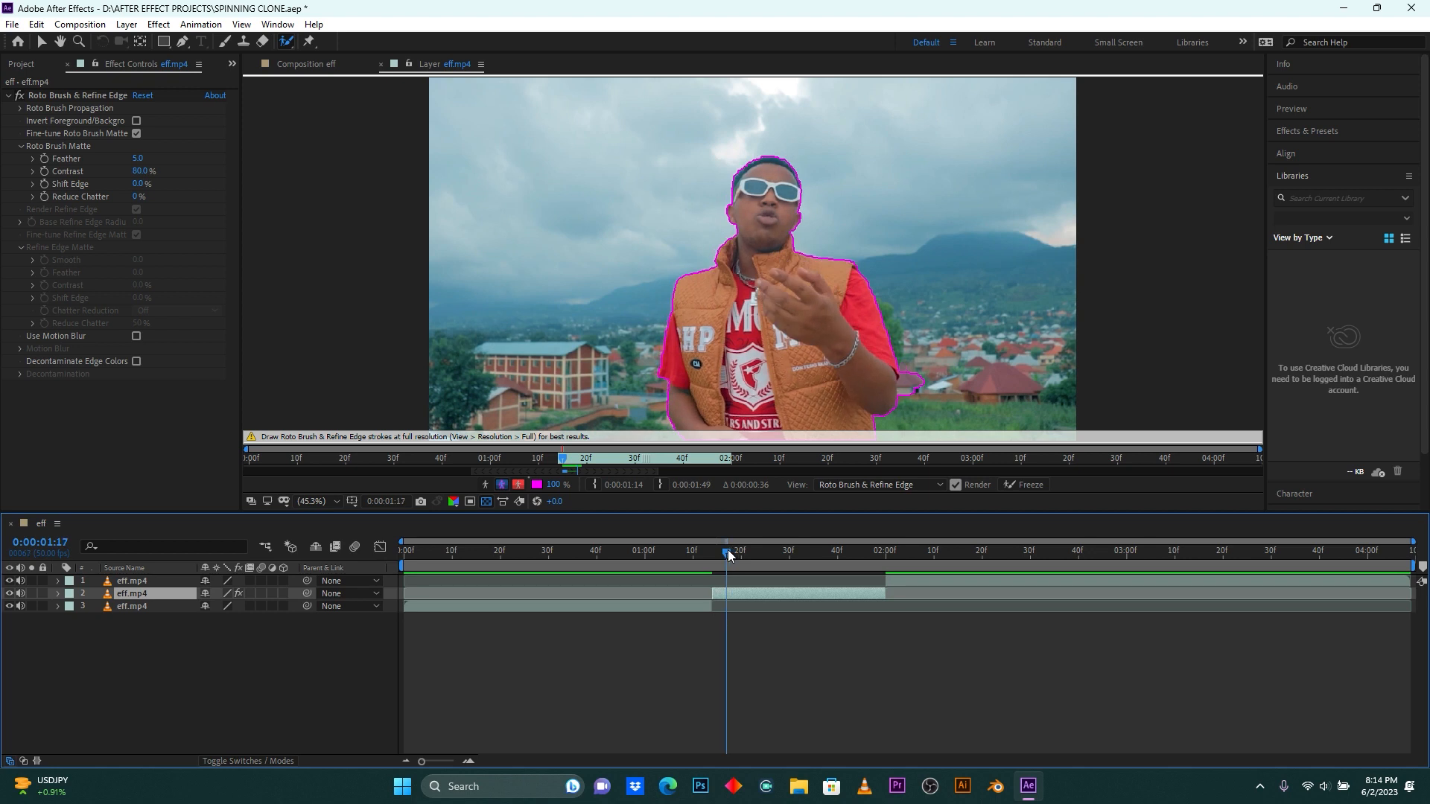
{"action": "left_click", "coordinate": [909, 406], "text": "alt"}
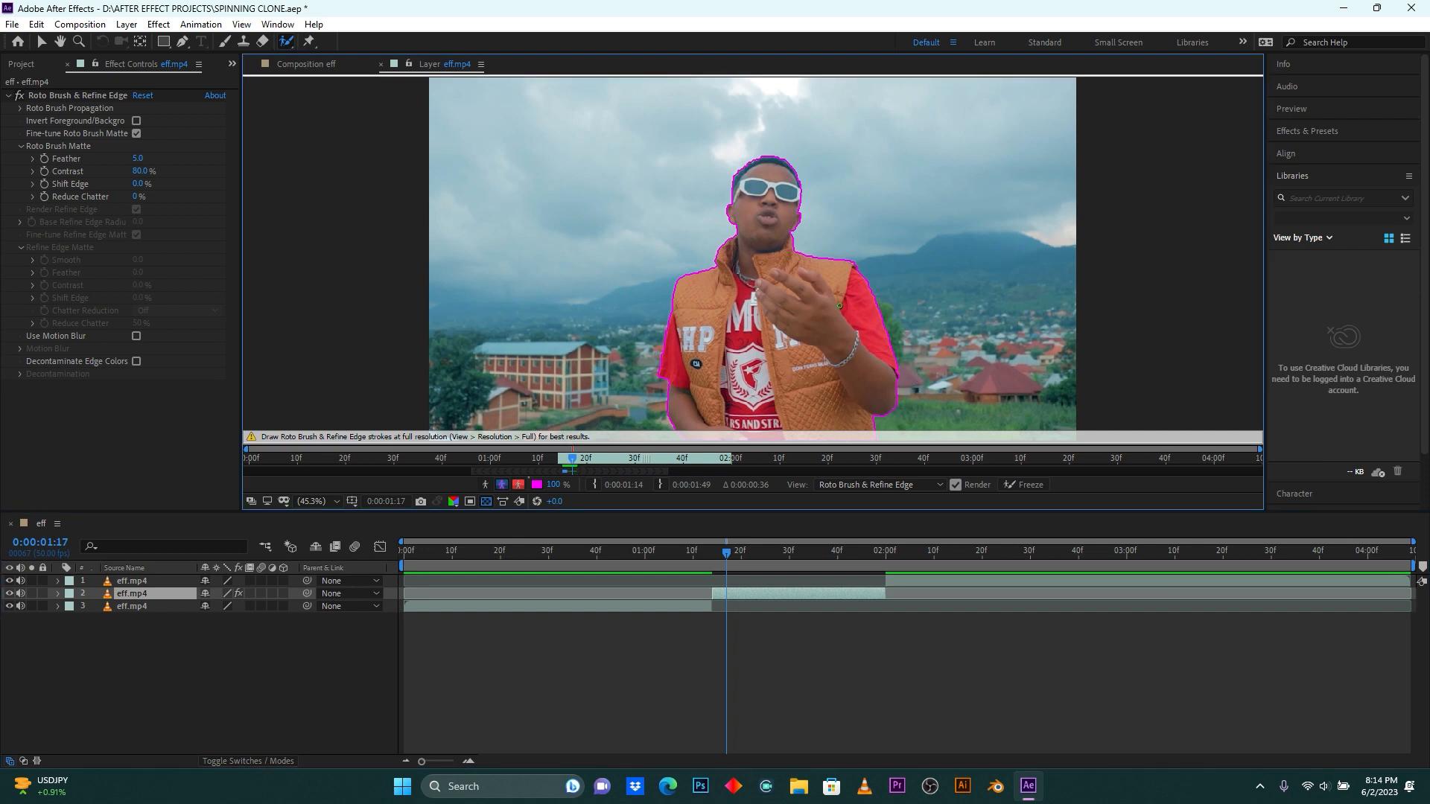
Propagate the Roto Brush selection through the segment to 0:00:01:49, correcting the outline at the man's face at 0:00:01:28.
{"action": "left_click", "coordinate": [727, 554]}
{"action": "left_click_drag", "start_coordinate": [727, 554], "coordinate": [780, 550]}
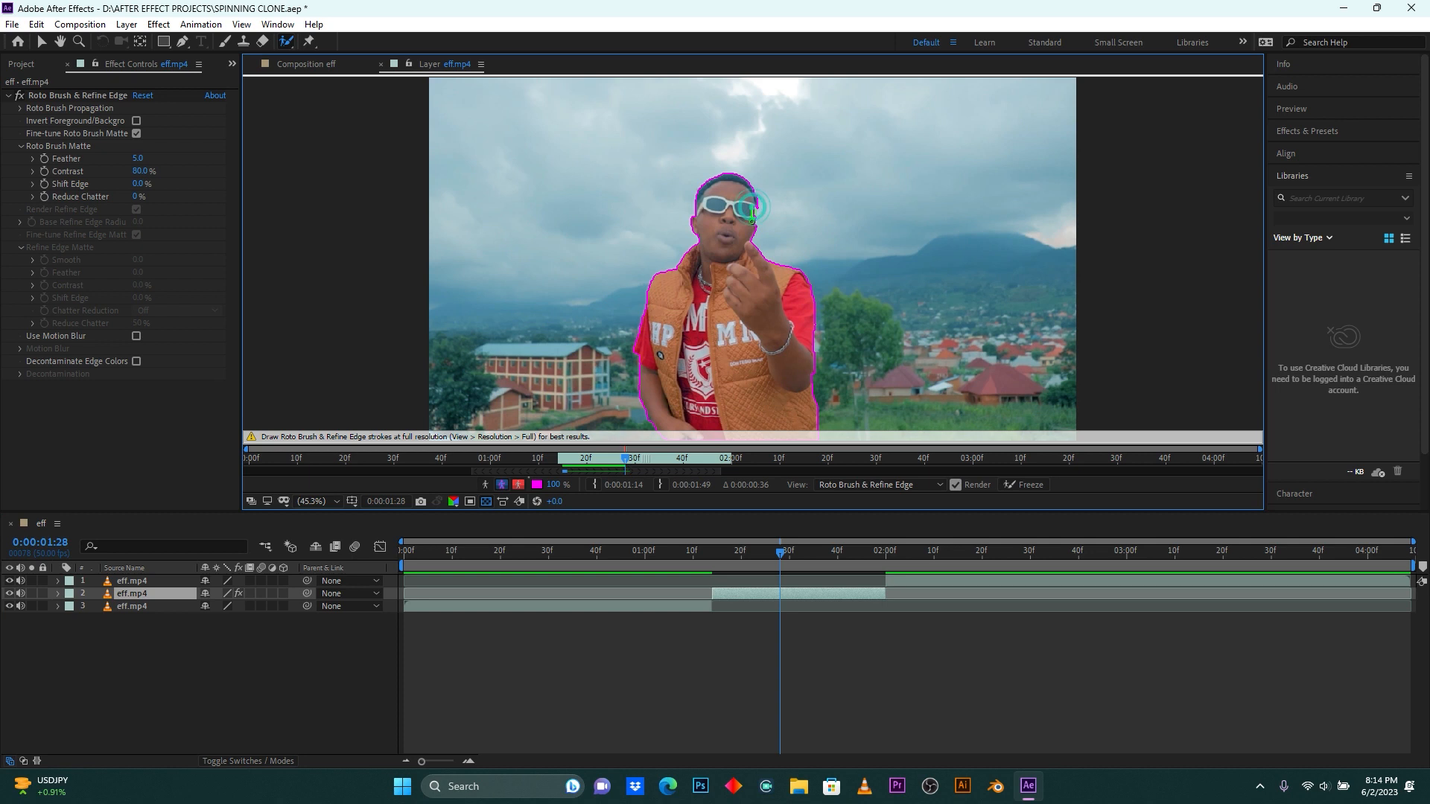
{"action": "left_click_drag", "start_coordinate": [781, 551], "coordinate": [884, 557]}
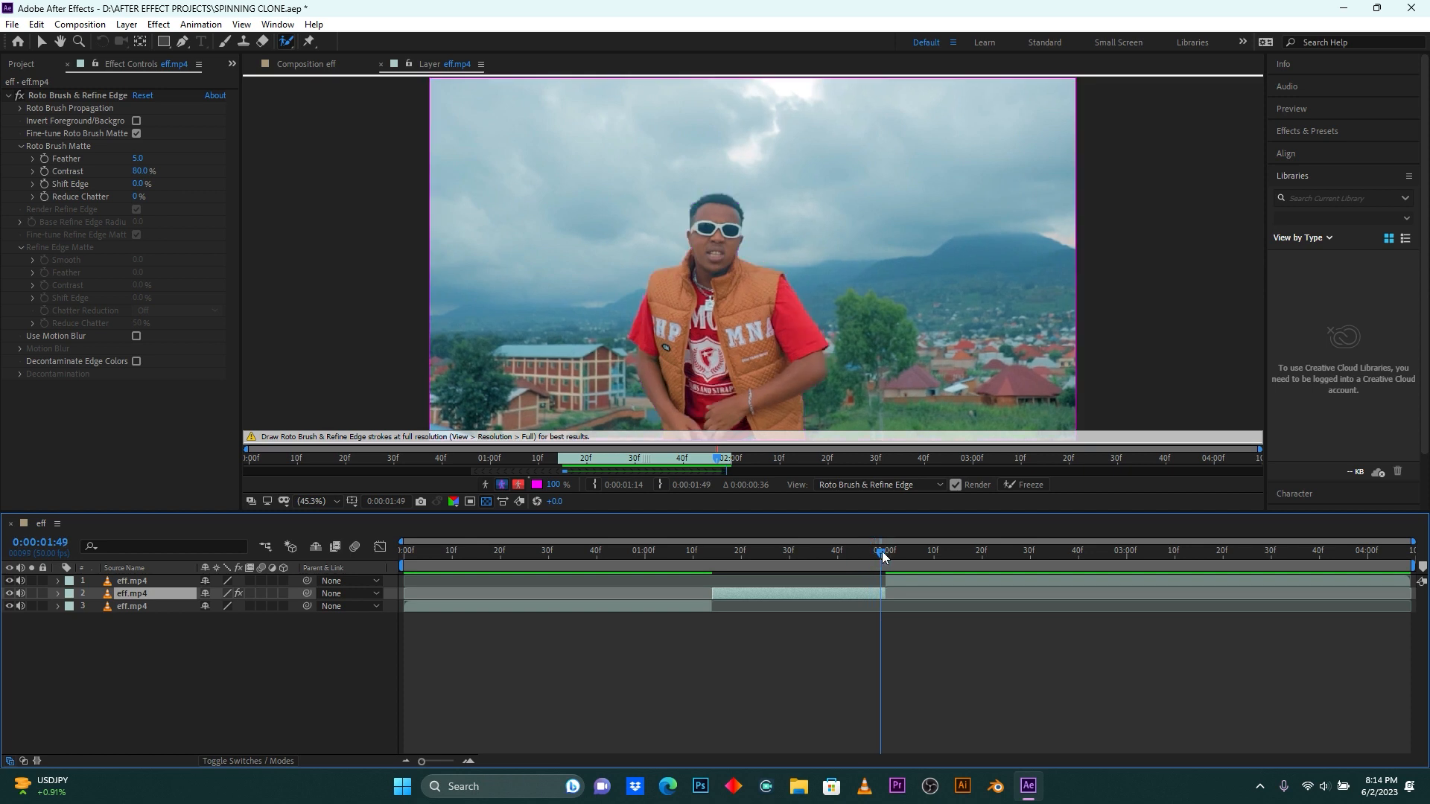
Repaint the man's torso, face and arm as foreground at 0:00:01:49 and check the outline one frame earlier.
{"action": "mouse_move", "coordinate": [767, 427]}
{"action": "left_mouse_down"}
{"action": "mouse_move", "coordinate": [717, 423]}
{"action": "mouse_move", "coordinate": [675, 362]}
{"action": "mouse_move", "coordinate": [671, 309]}
{"action": "mouse_move", "coordinate": [716, 225]}
{"action": "mouse_move", "coordinate": [729, 274]}
{"action": "mouse_move", "coordinate": [789, 338]}
{"action": "mouse_move", "coordinate": [782, 383]}
{"action": "mouse_move", "coordinate": [748, 410]}
{"action": "left_mouse_up"}
{"action": "mouse_move", "coordinate": [713, 235]}
{"action": "left_mouse_down"}
{"action": "mouse_move", "coordinate": [714, 204]}
{"action": "mouse_move", "coordinate": [730, 235]}
{"action": "left_mouse_up"}
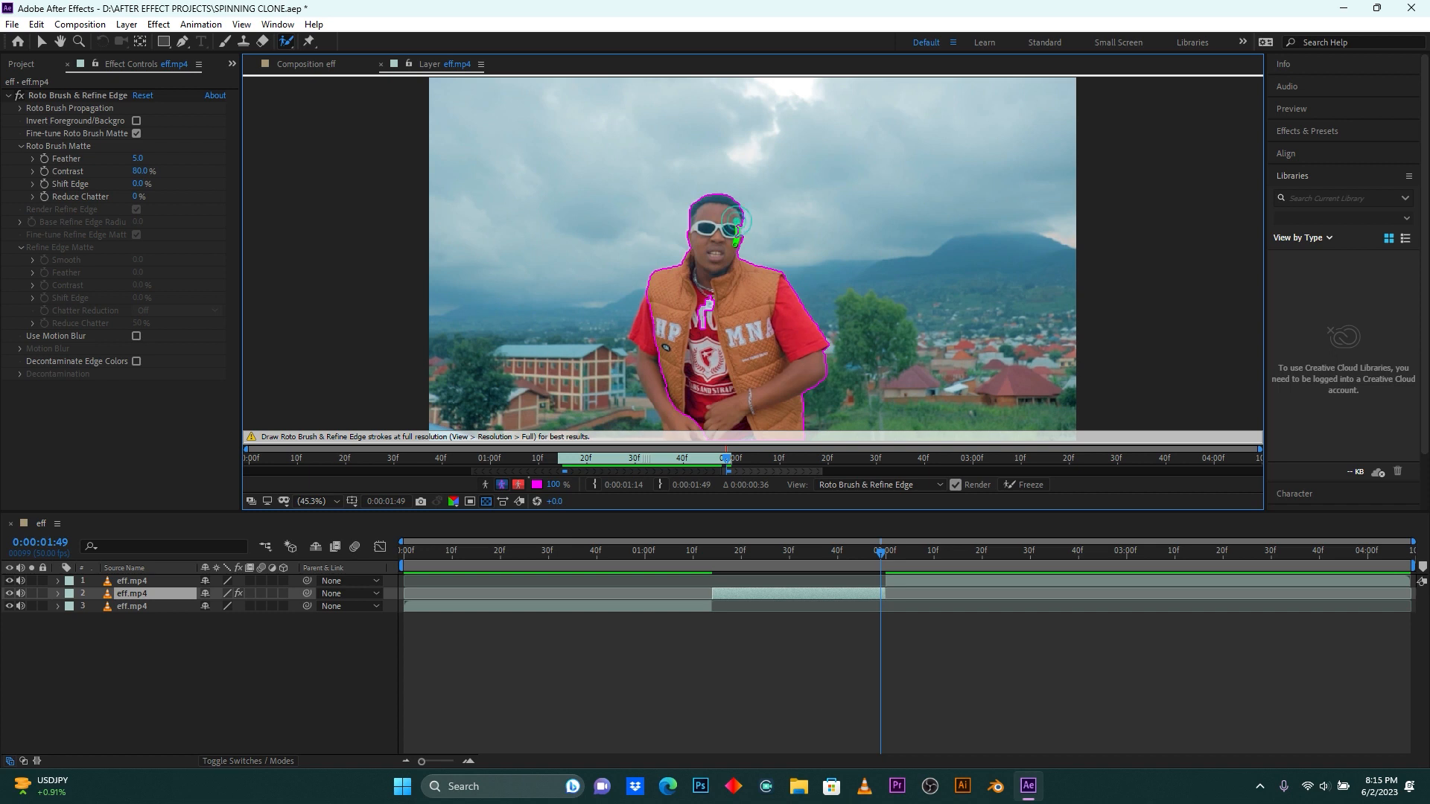
{"action": "mouse_move", "coordinate": [662, 307]}
{"action": "left_mouse_down"}
{"action": "mouse_move", "coordinate": [649, 352]}
{"action": "mouse_move", "coordinate": [681, 431]}
{"action": "left_mouse_up"}
{"action": "left_click_drag", "start_coordinate": [630, 349], "coordinate": [631, 366]}
{"action": "left_click", "coordinate": [880, 552]}
{"action": "left_click_drag", "start_coordinate": [884, 555], "coordinate": [877, 551]}
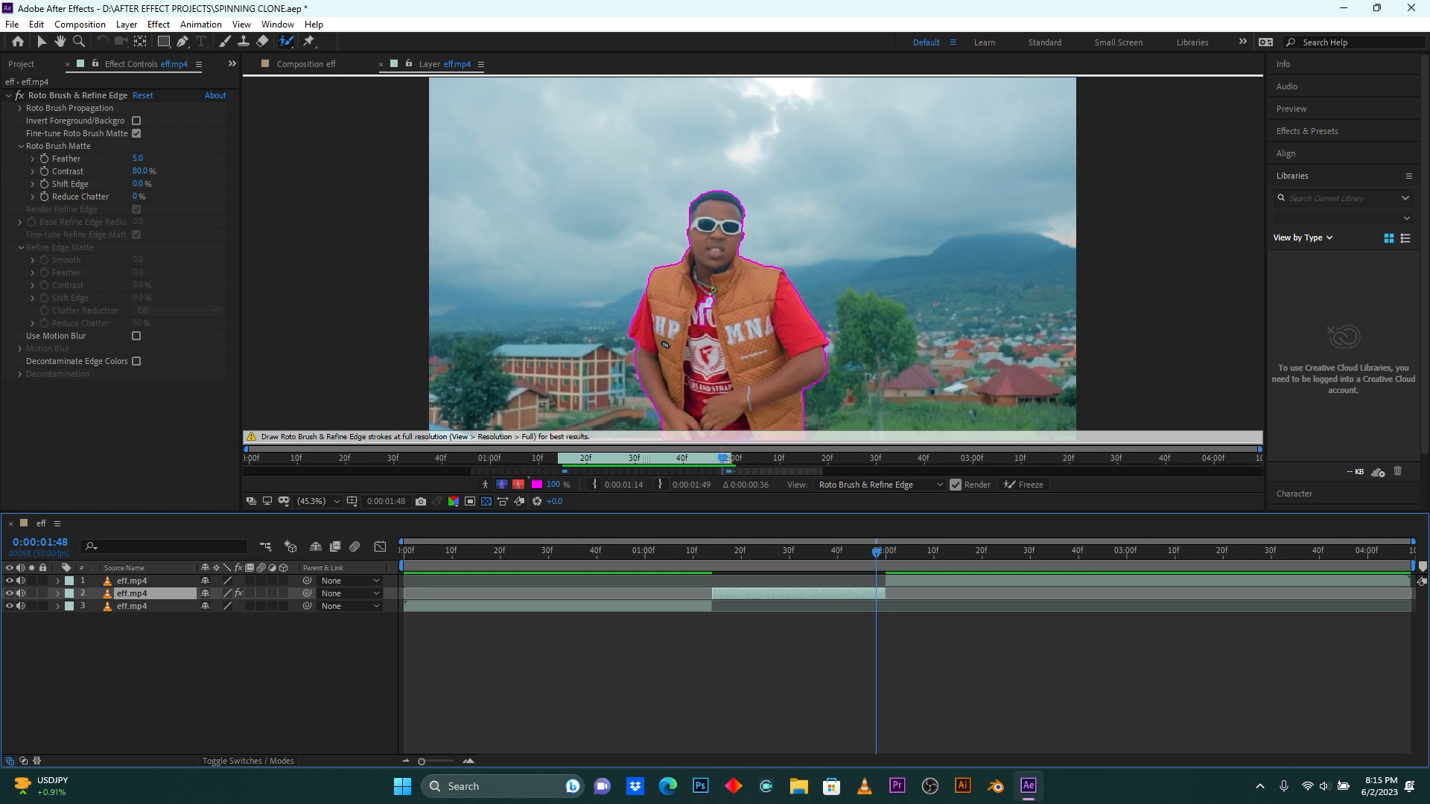
Subtract the stray background beside the man's elbow from the Roto Brush selection at 0:00:01:16 and 0:00:01:15.
{"action": "left_click_drag", "start_coordinate": [875, 554], "coordinate": [719, 574]}
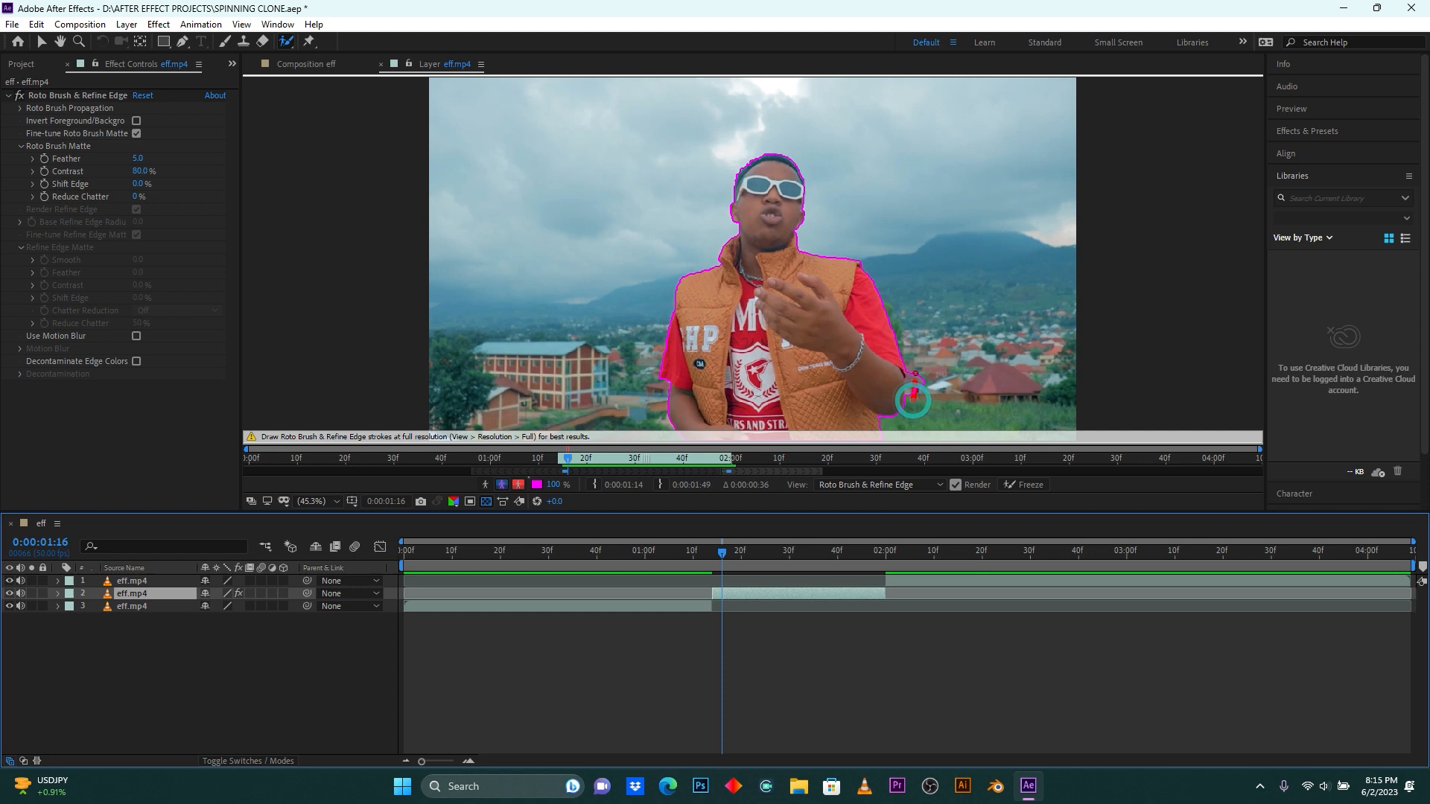
{"action": "left_click_drag", "start_coordinate": [722, 551], "coordinate": [719, 553]}
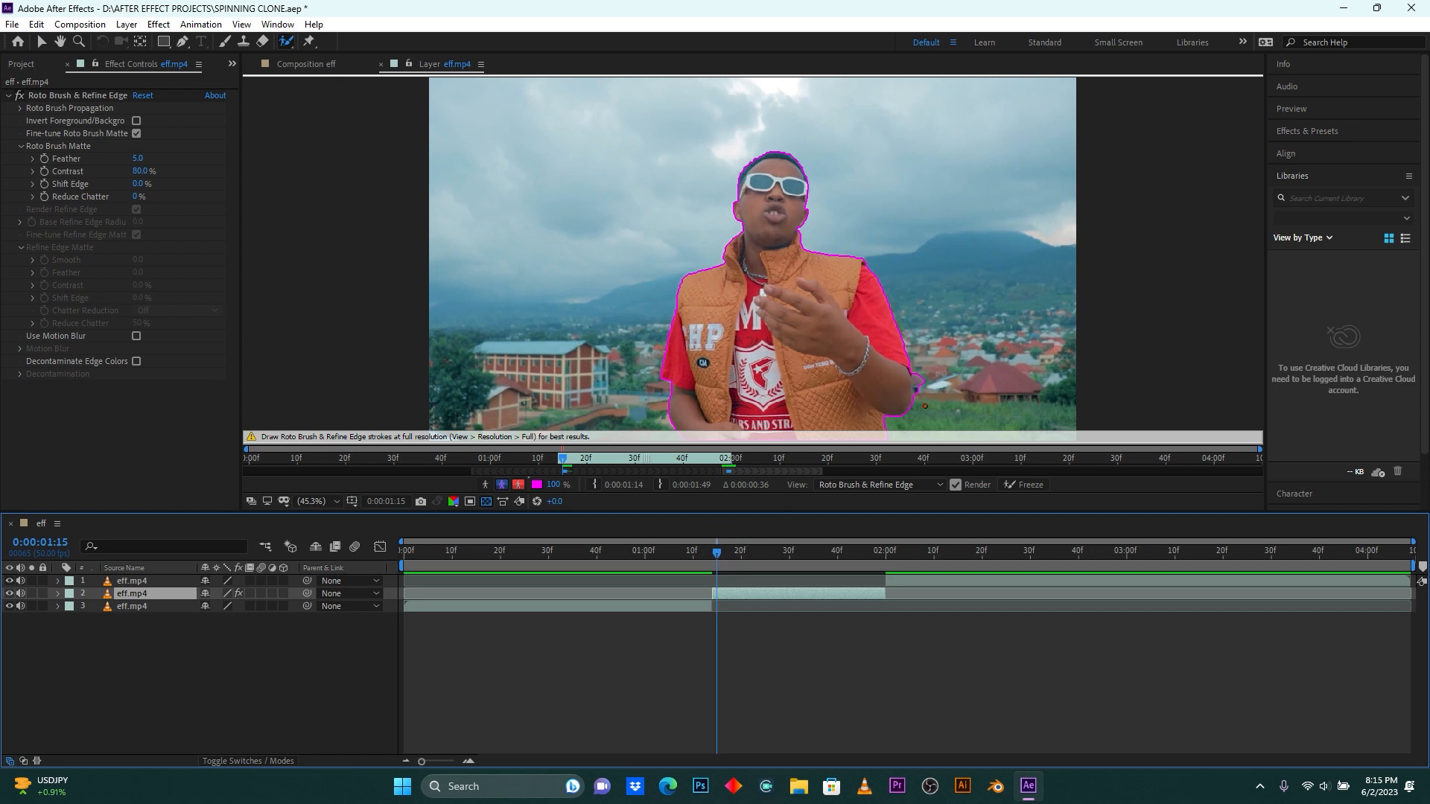
{"action": "left_click_drag", "start_coordinate": [921, 372], "coordinate": [924, 403]}
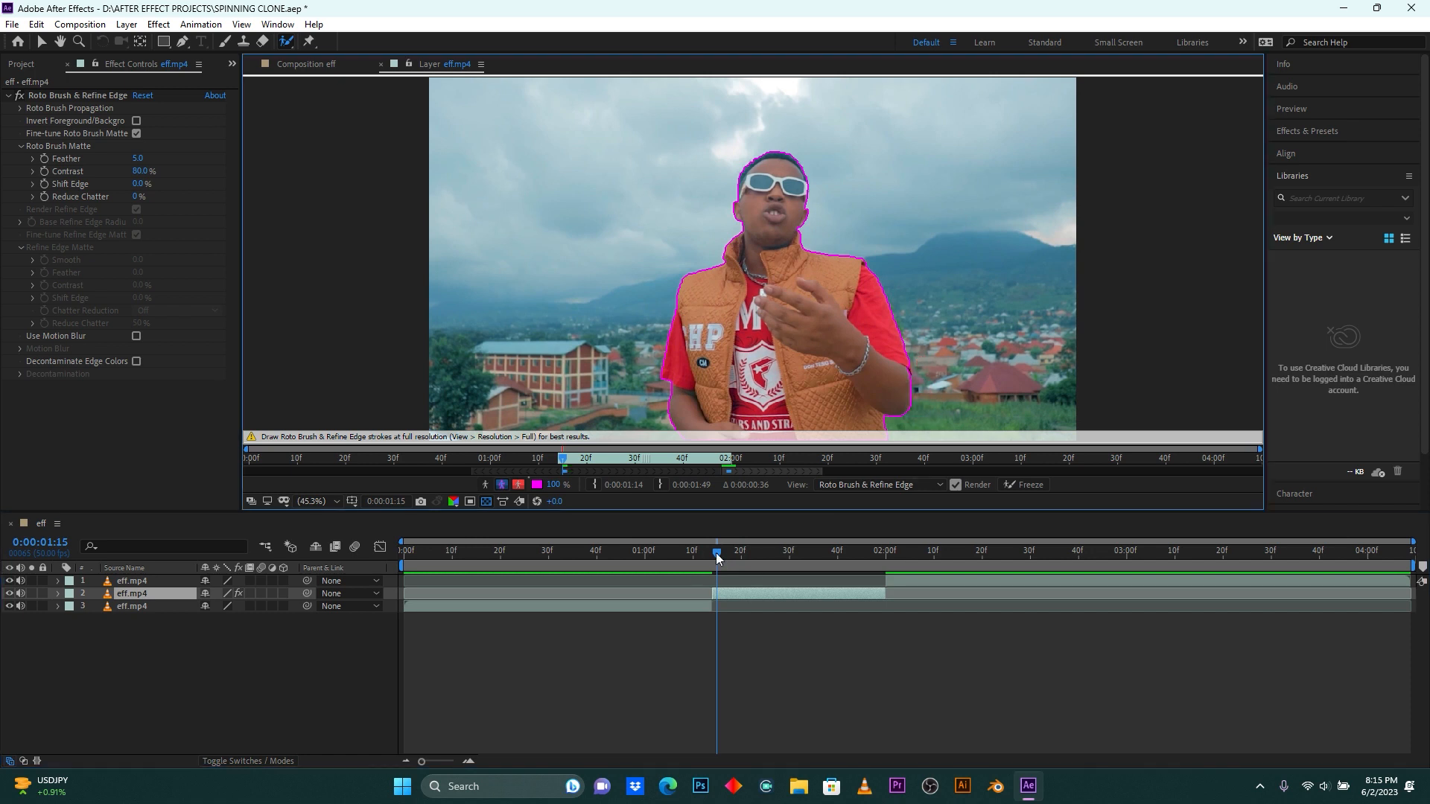
Show the cutout against the transparency grid and review its edges across the segment.
{"action": "left_click_drag", "start_coordinate": [717, 552], "coordinate": [816, 557]}
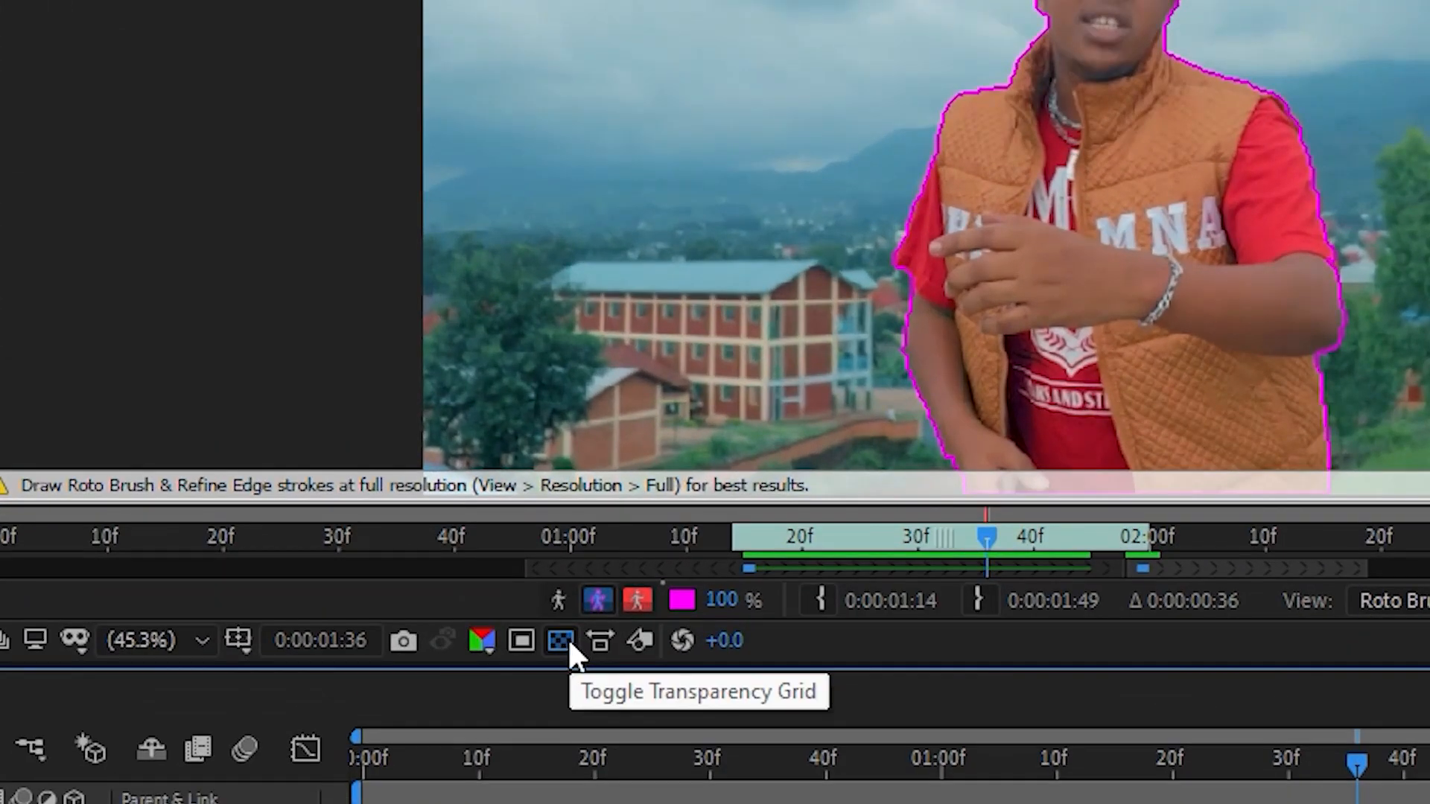
{"action": "left_click", "coordinate": [560, 642]}
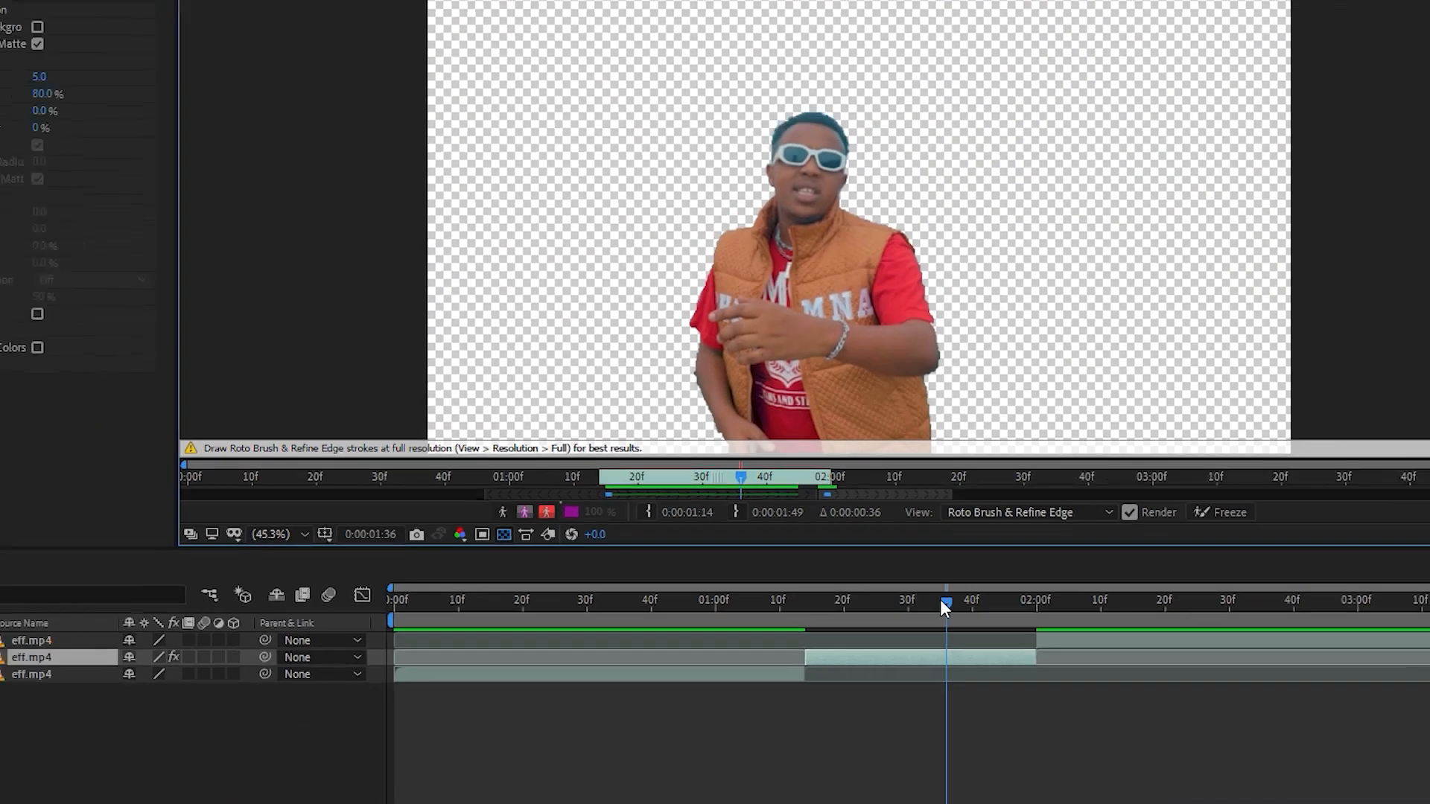
{"action": "left_click_drag", "start_coordinate": [945, 606], "coordinate": [851, 608]}
{"action": "mouse_move", "coordinate": [747, 554]}
{"action": "left_mouse_down"}
{"action": "mouse_move", "coordinate": [859, 557]}
{"action": "mouse_move", "coordinate": [773, 558]}
{"action": "left_mouse_up"}
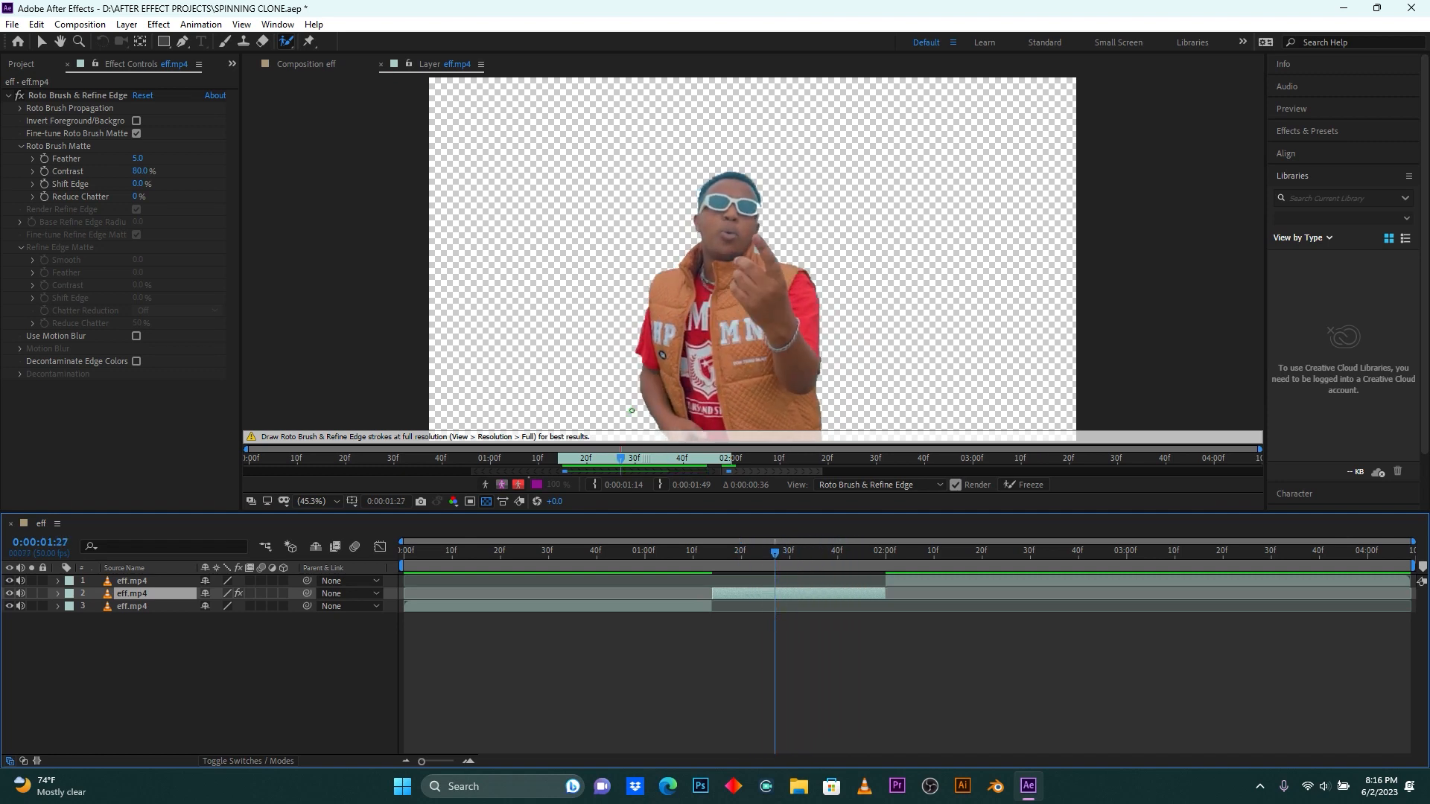
Return to the eff composition and duplicate the rotoscoped middle layer.
{"action": "left_click", "coordinate": [302, 64]}
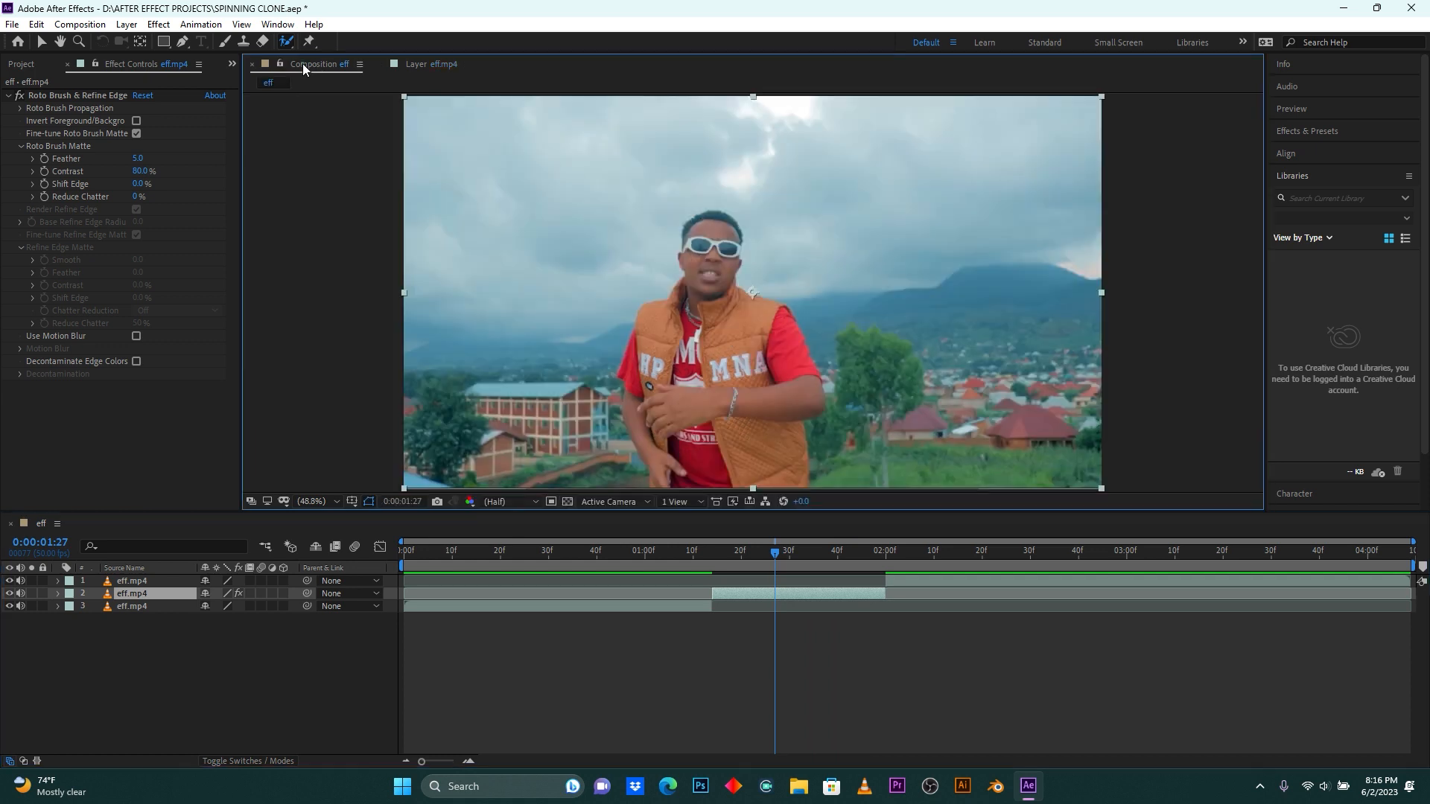
{"action": "left_click", "coordinate": [801, 593]}
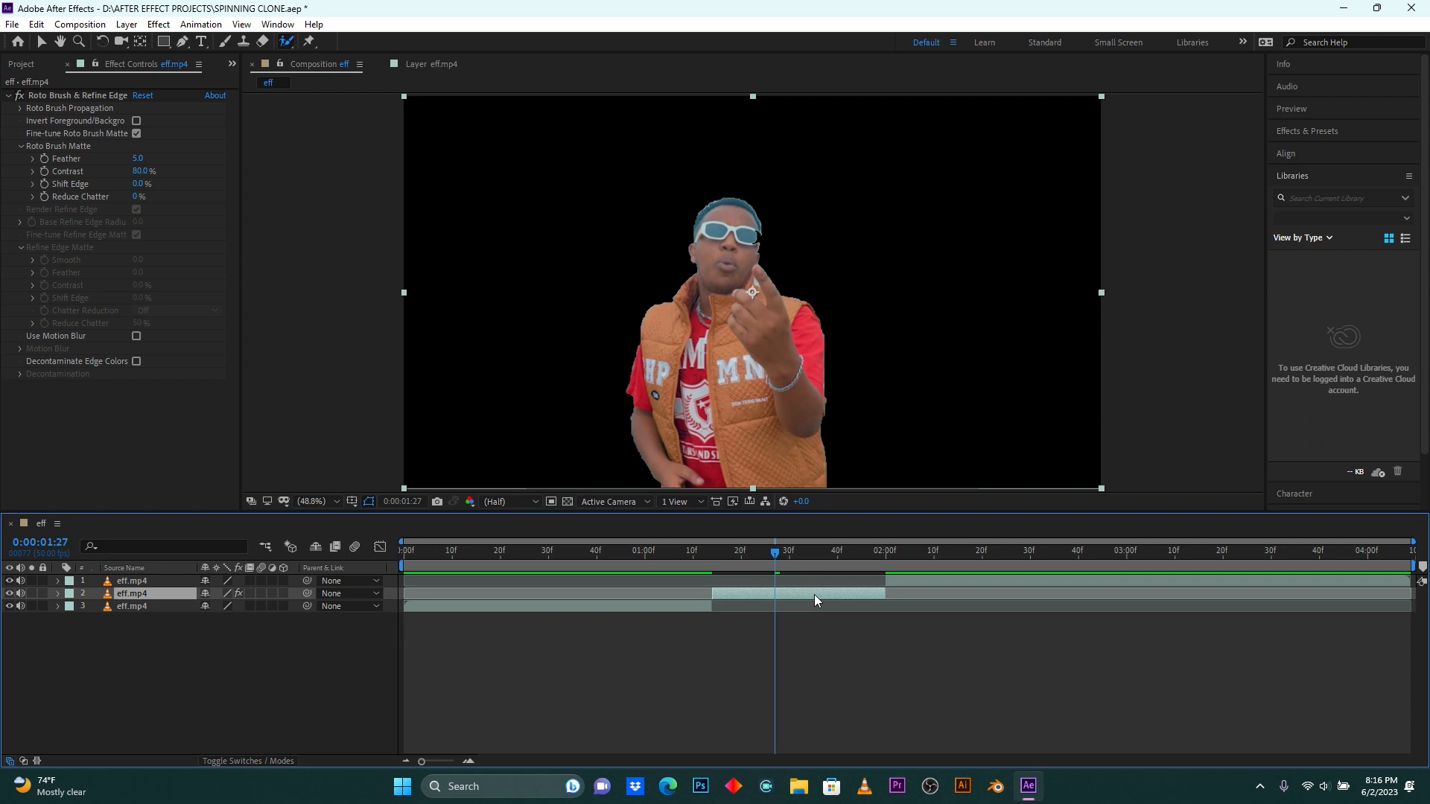
{"action": "key", "text": "ctrl+d"}
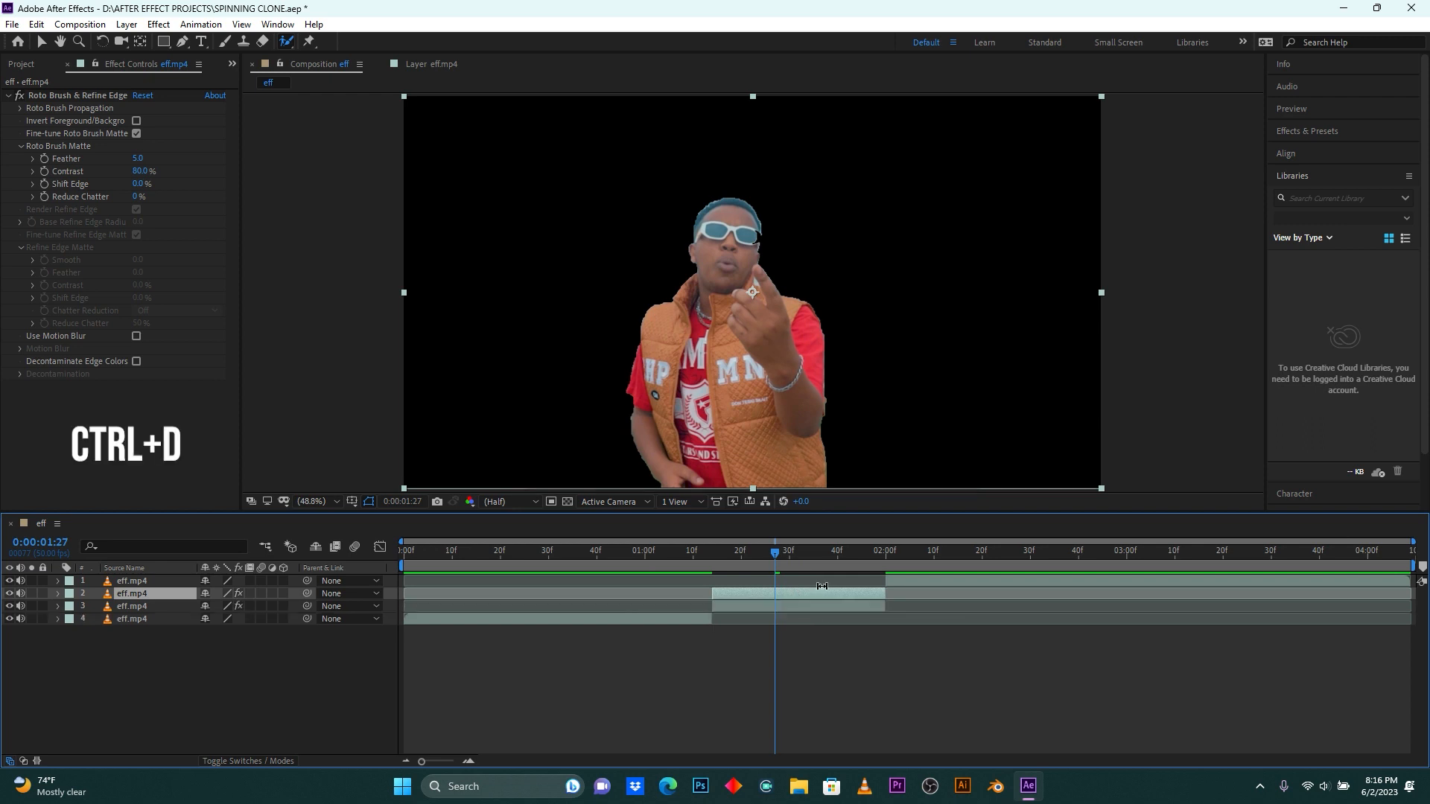
Animate the upper duplicate's Position with a keyframe at 0:00:01:15 and another at 0:00:01:26 set to -212.0, 540.0.
{"action": "left_click", "coordinate": [788, 593]}
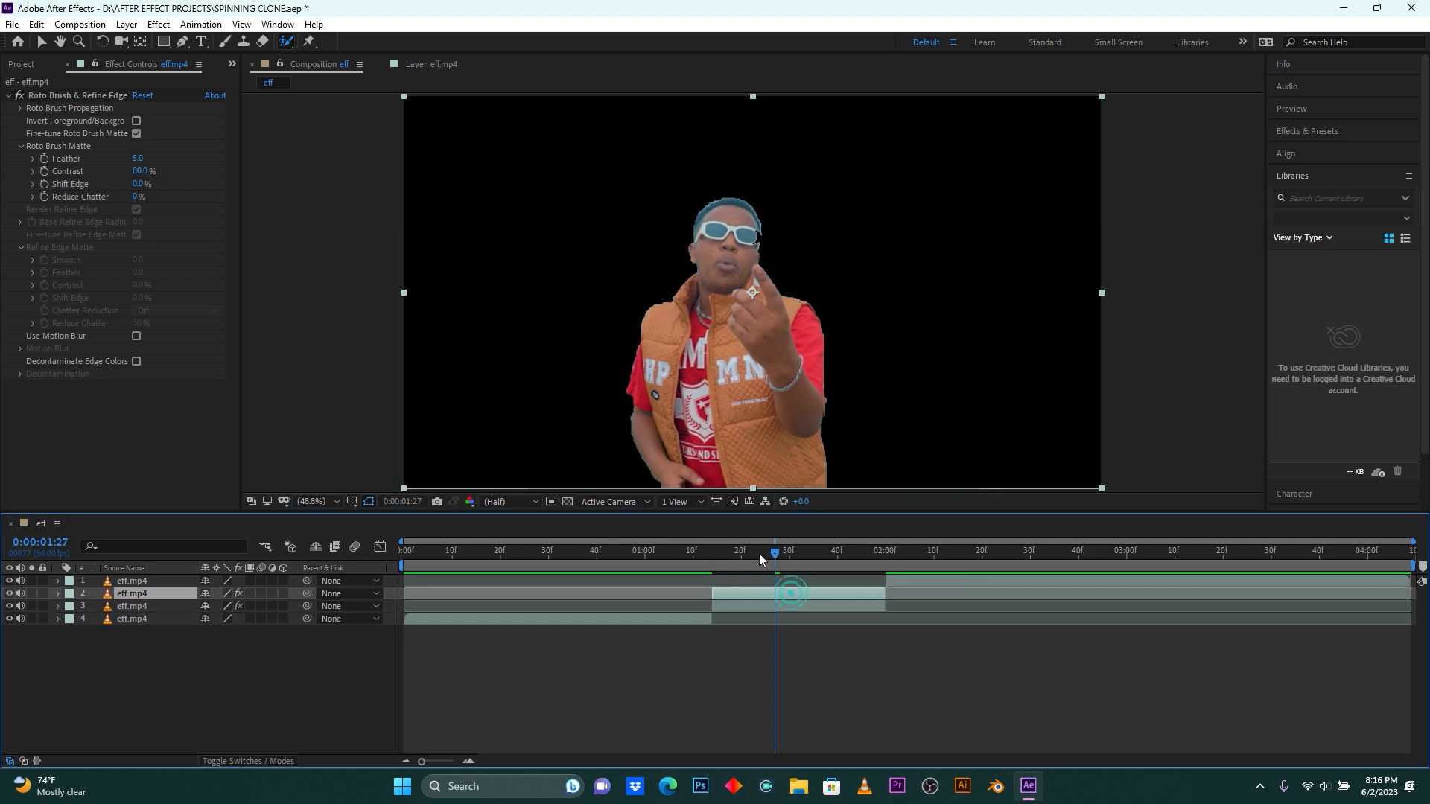
{"action": "left_click_drag", "start_coordinate": [769, 554], "coordinate": [719, 555]}
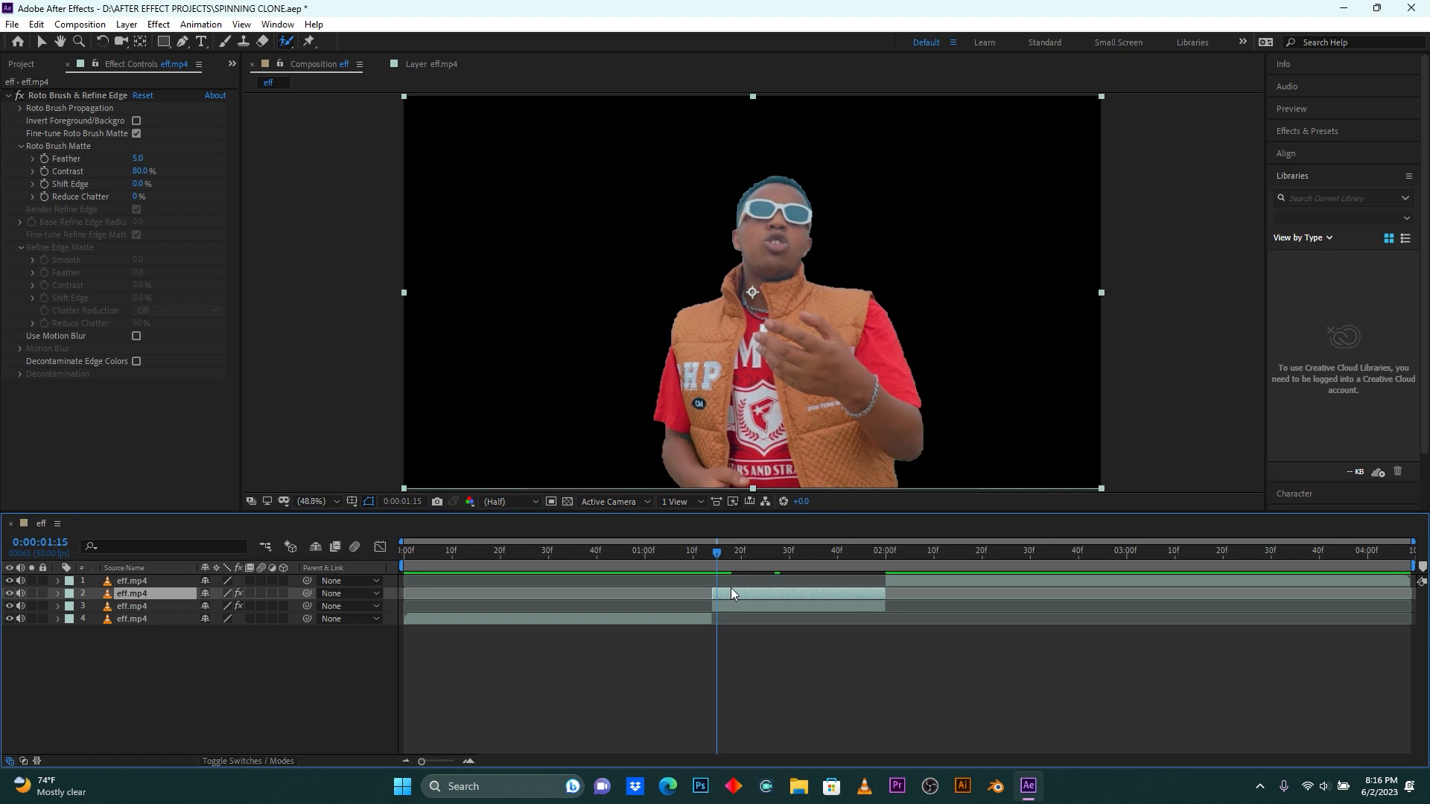
{"action": "key", "text": "p"}
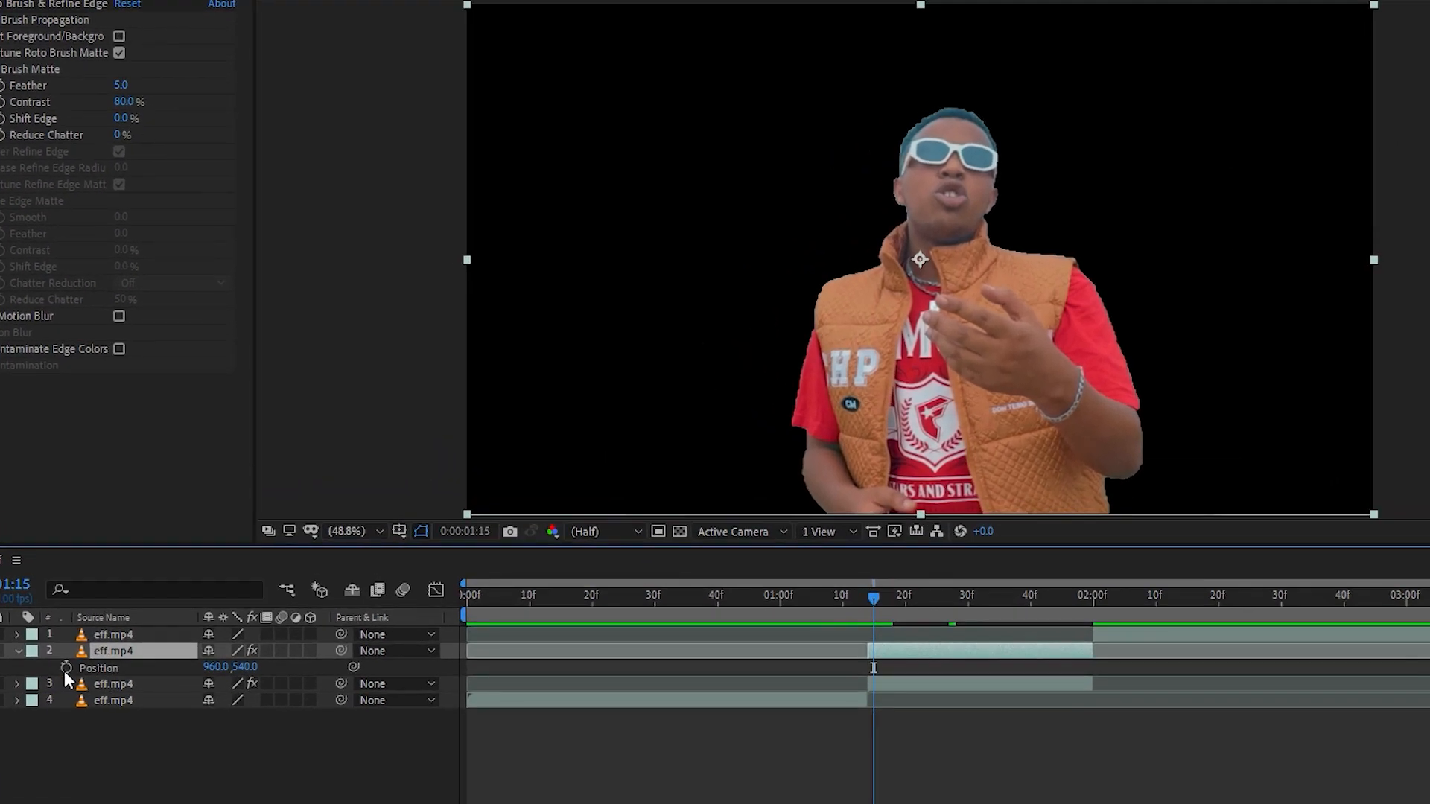
{"action": "left_click", "coordinate": [65, 668]}
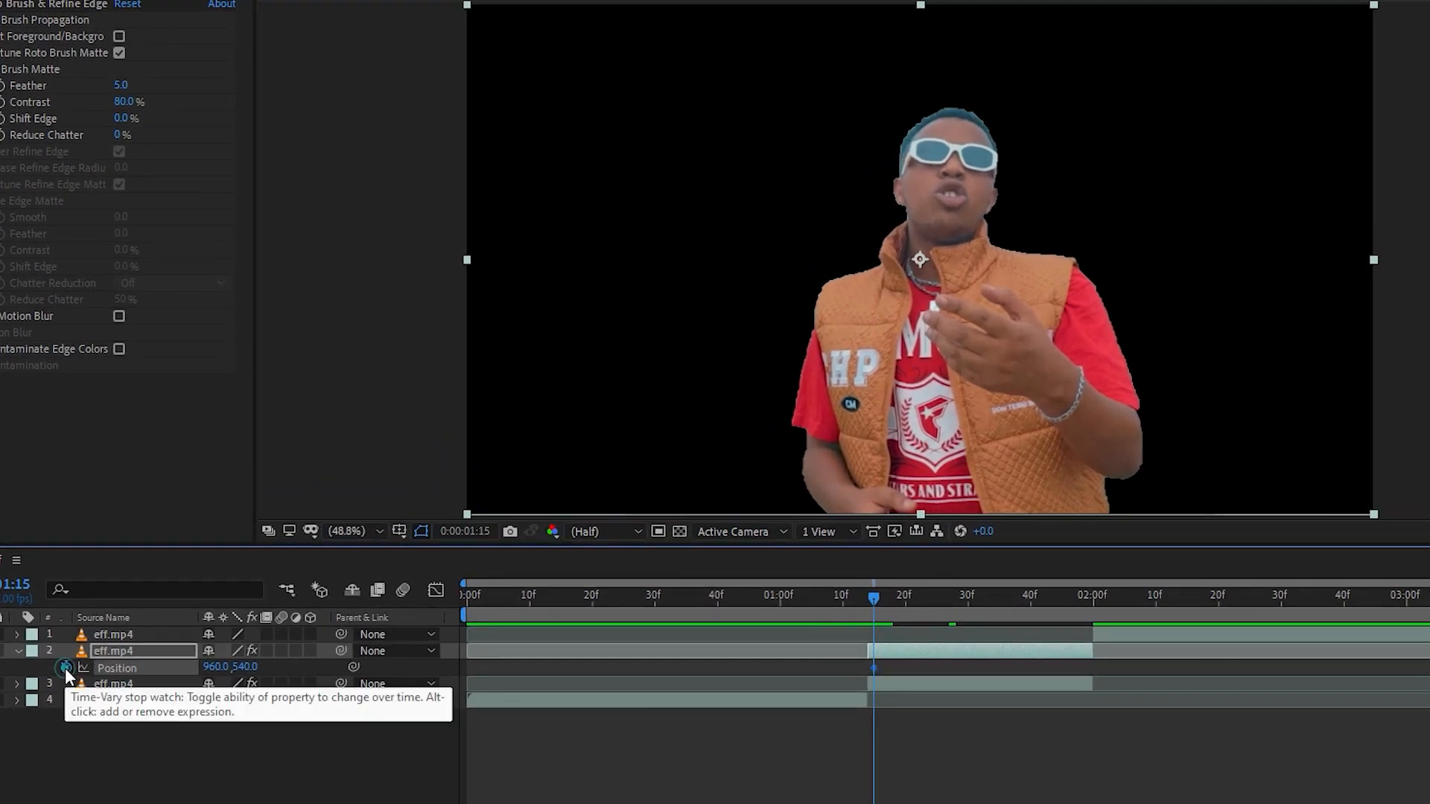
{"action": "left_click", "coordinate": [874, 598]}
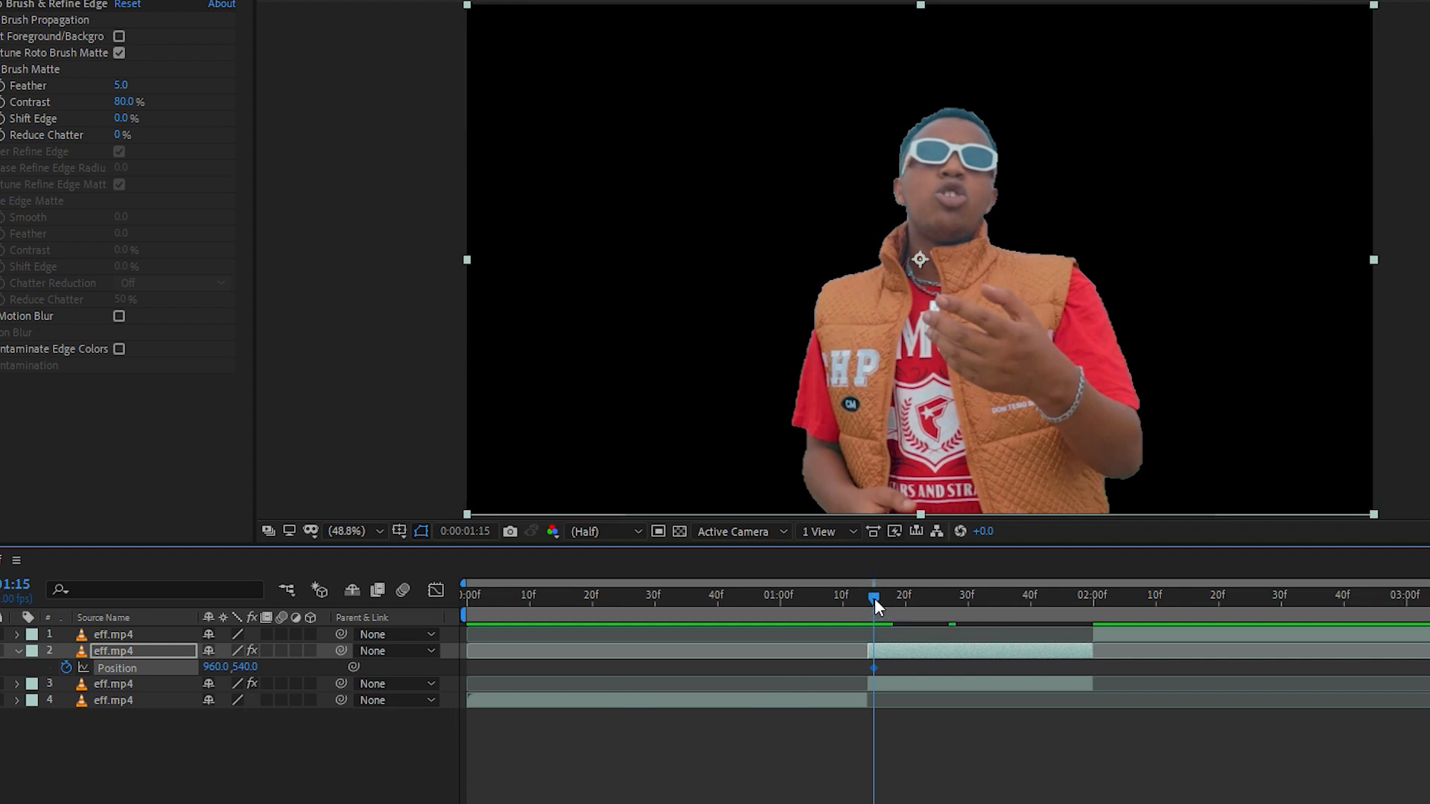
{"action": "left_click_drag", "start_coordinate": [874, 597], "coordinate": [941, 599]}
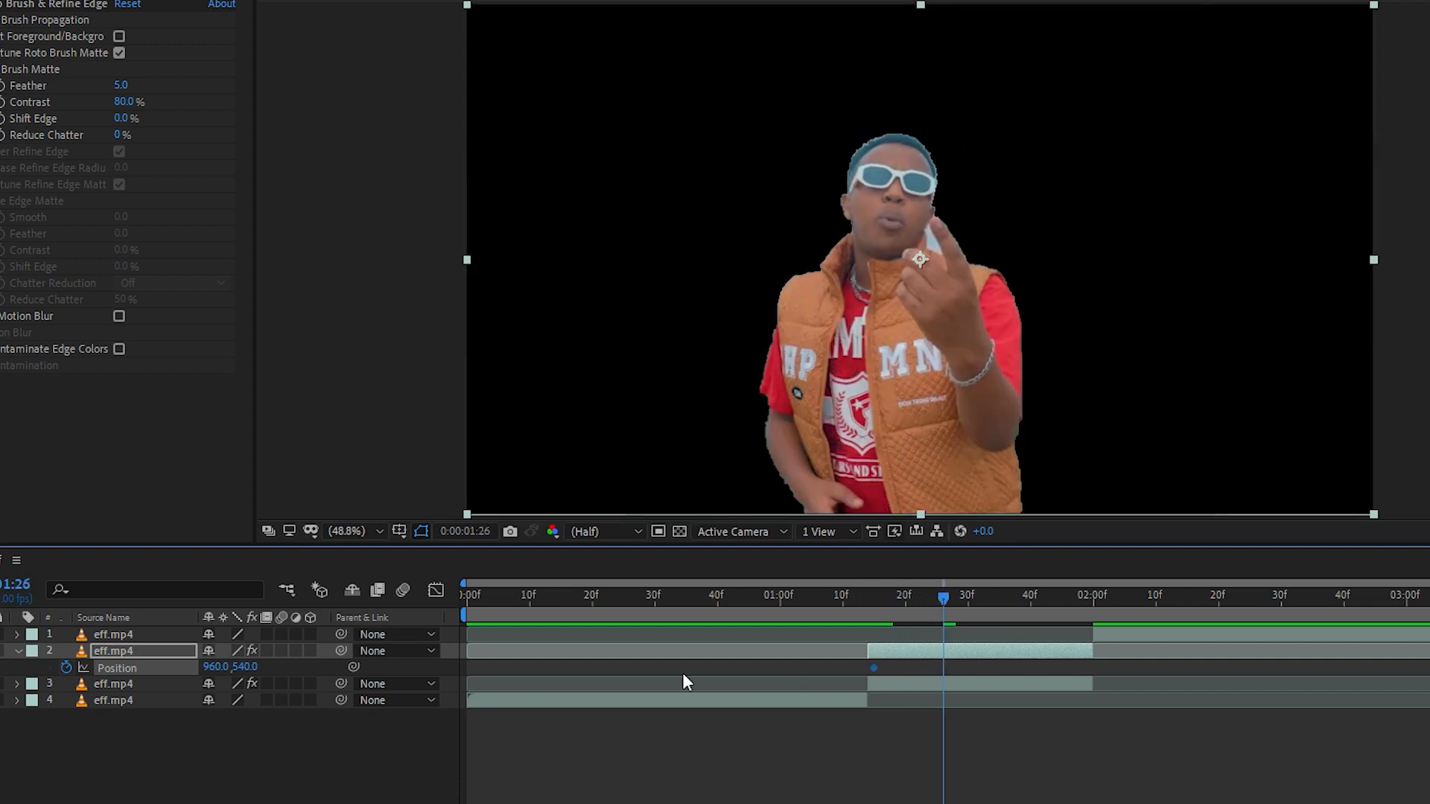
{"action": "mouse_move", "coordinate": [219, 667]}
{"action": "left_mouse_down"}
{"action": "mouse_move", "coordinate": [122, 667]}
{"action": "mouse_move", "coordinate": [231, 666]}
{"action": "mouse_move", "coordinate": [198, 673]}
{"action": "left_mouse_up"}
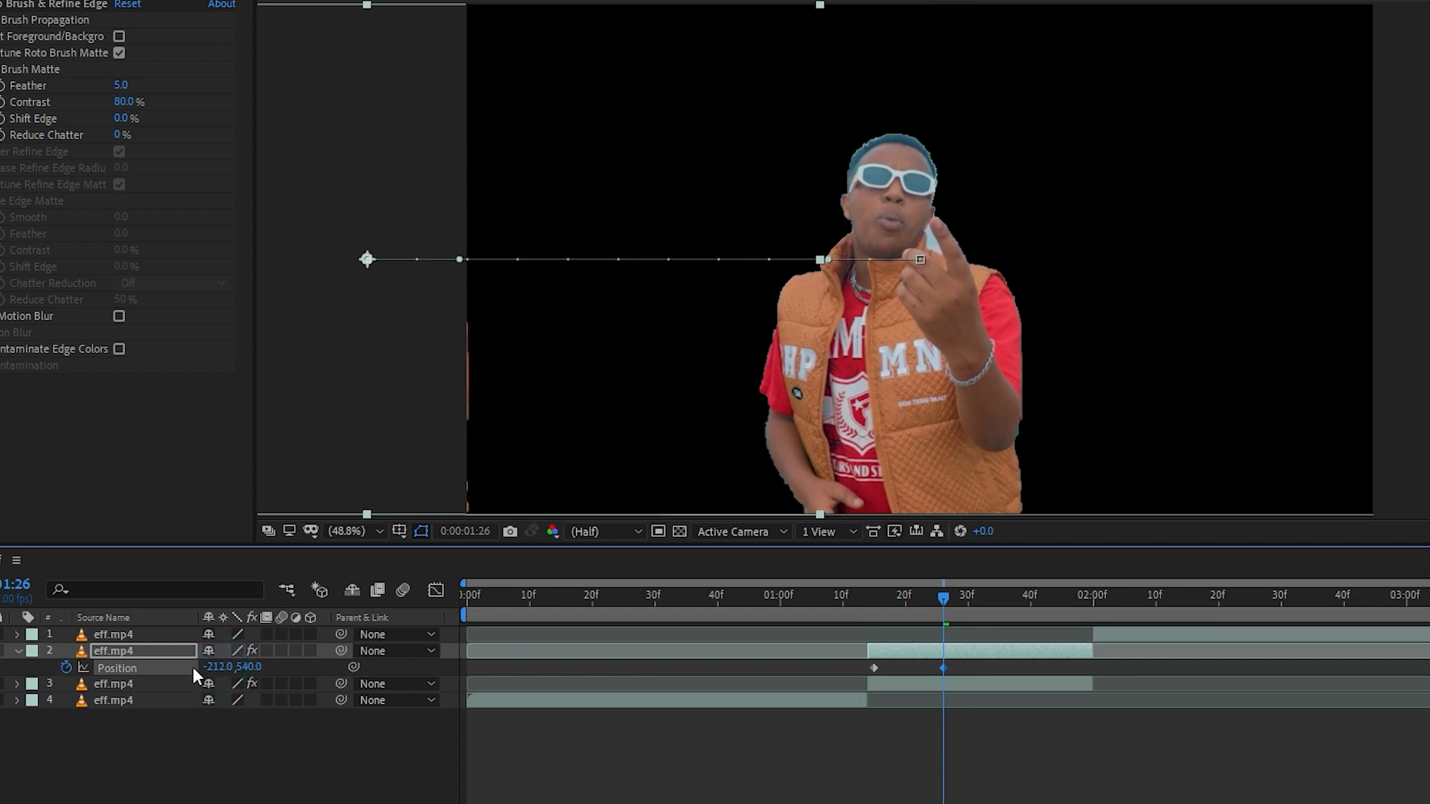
Duplicate the cutout layer that carries the Position keyframes.
{"action": "left_click", "coordinate": [959, 653]}
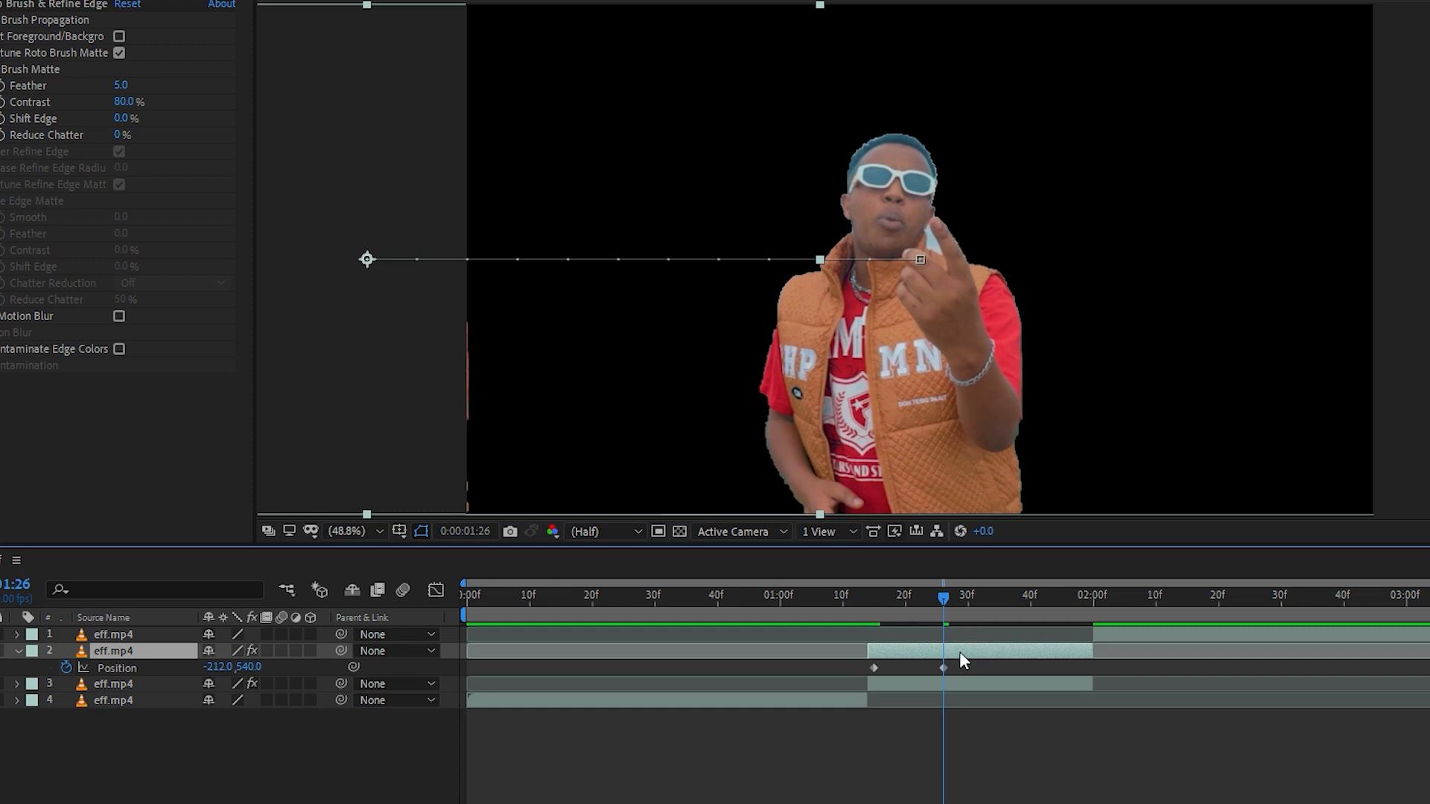
{"action": "key", "text": "ctrl+d"}
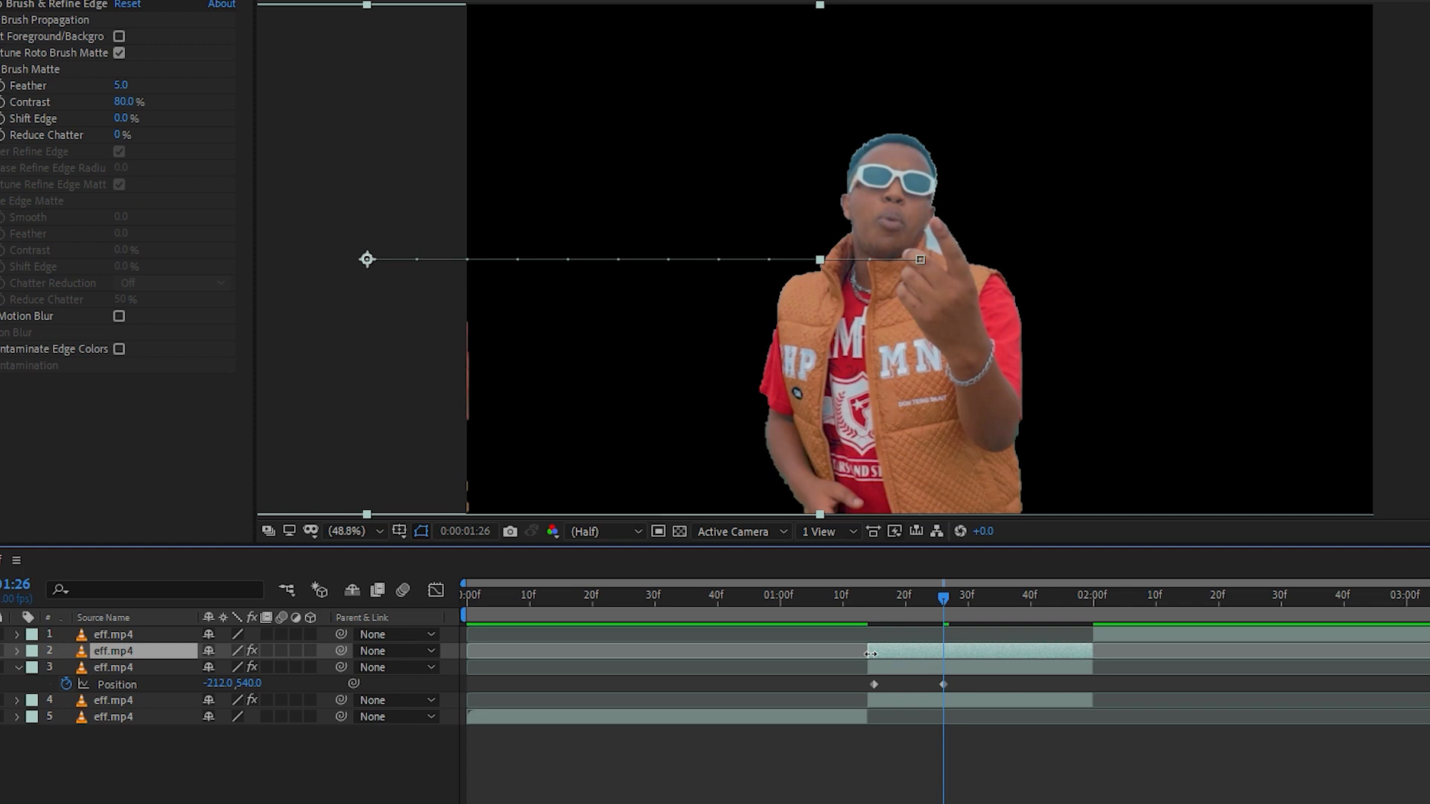
Trim the newest duplicate's start to 0:00:01:26 and clear its Position animation, resetting the value to 960.0, 540.0.
{"action": "left_click_drag", "start_coordinate": [870, 654], "coordinate": [940, 649]}
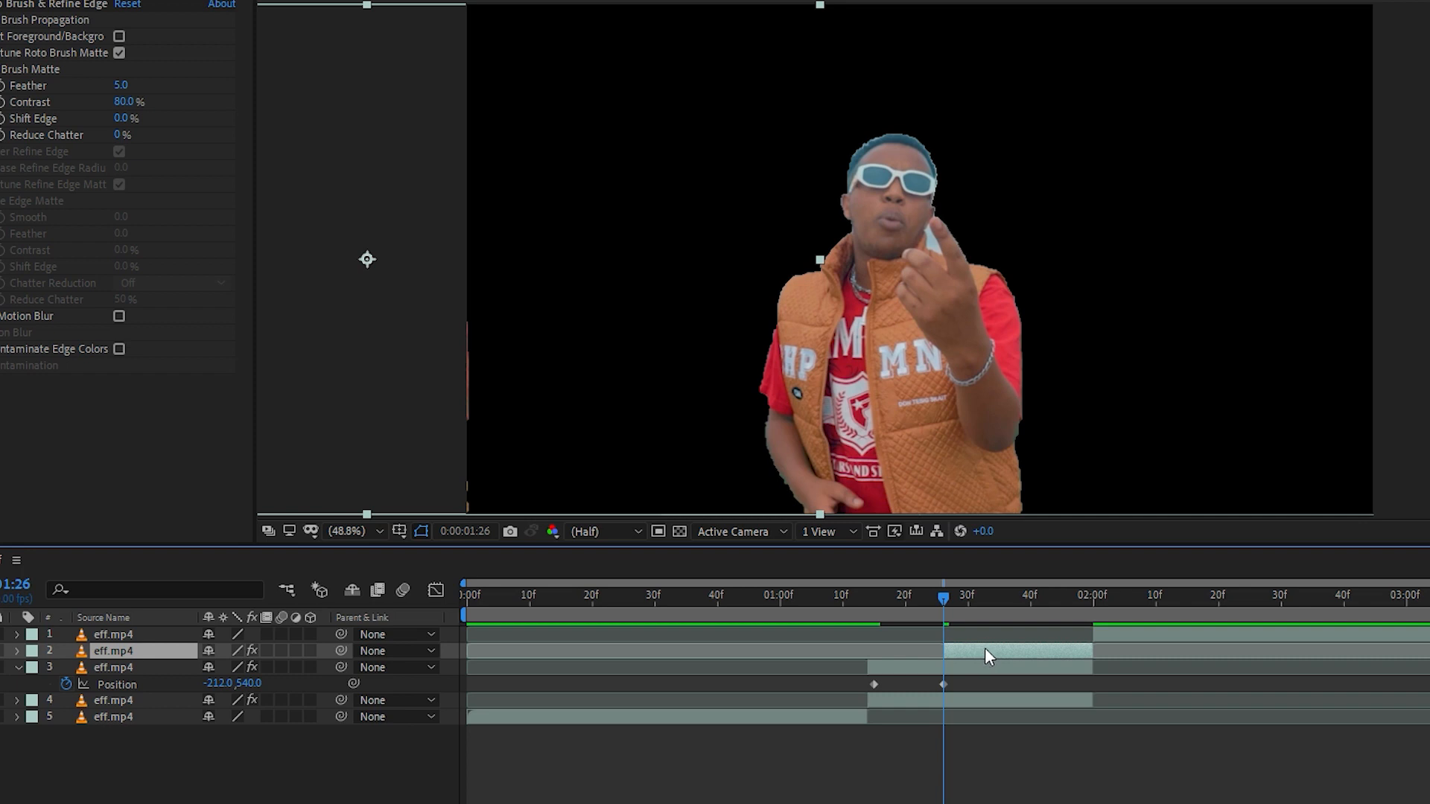
{"action": "key", "text": "p"}
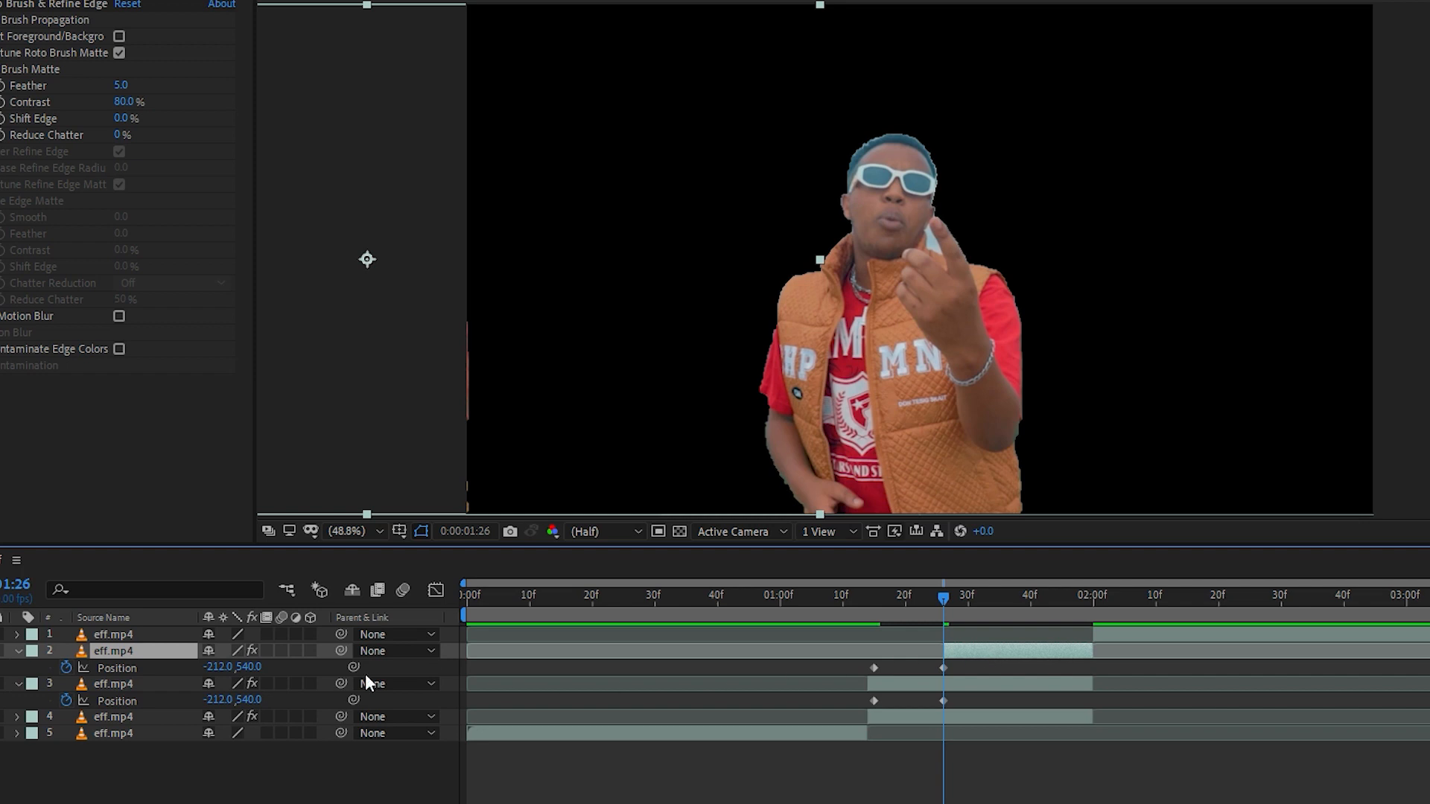
{"action": "right_click", "coordinate": [122, 668]}
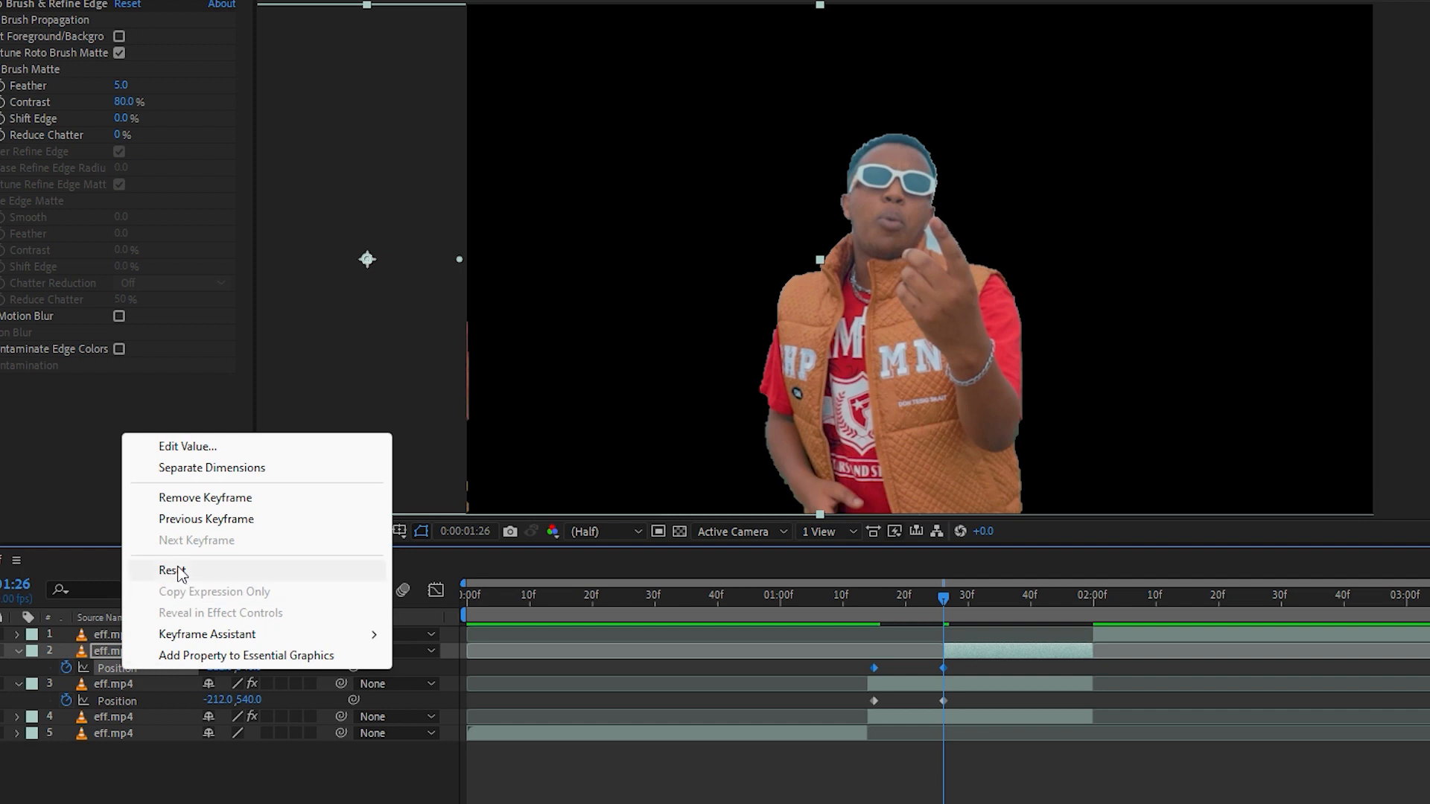
{"action": "left_click", "coordinate": [178, 570]}
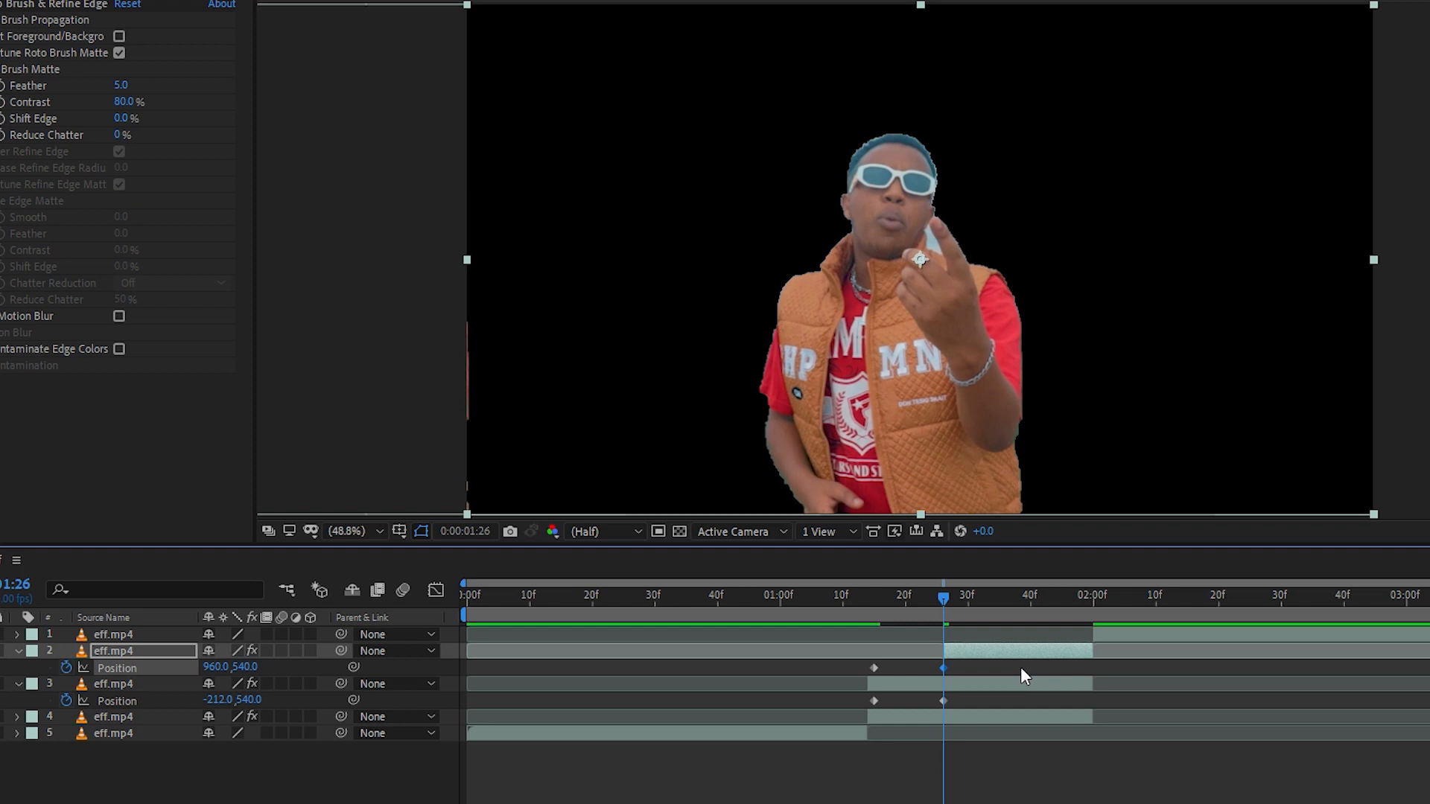
{"action": "left_click_drag", "start_coordinate": [1020, 668], "coordinate": [839, 669]}
{"action": "key", "text": "Delete"}
Add a Position keyframe of 2267.0, 540.0 at 0:00:01:39 on the animated cutout layer.
{"action": "left_click", "coordinate": [963, 684]}
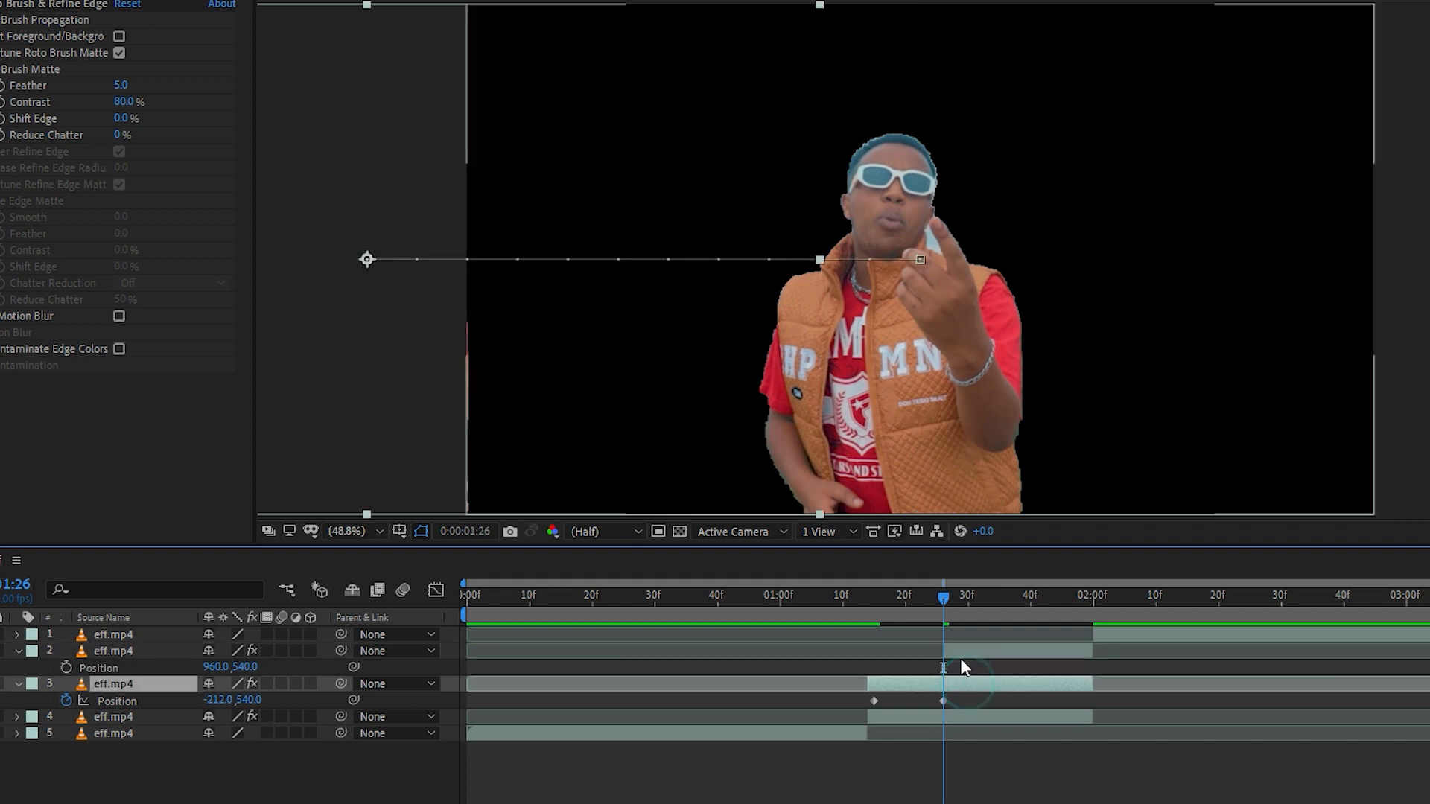
{"action": "left_click", "coordinate": [943, 599]}
{"action": "left_click_drag", "start_coordinate": [944, 595], "coordinate": [1024, 601]}
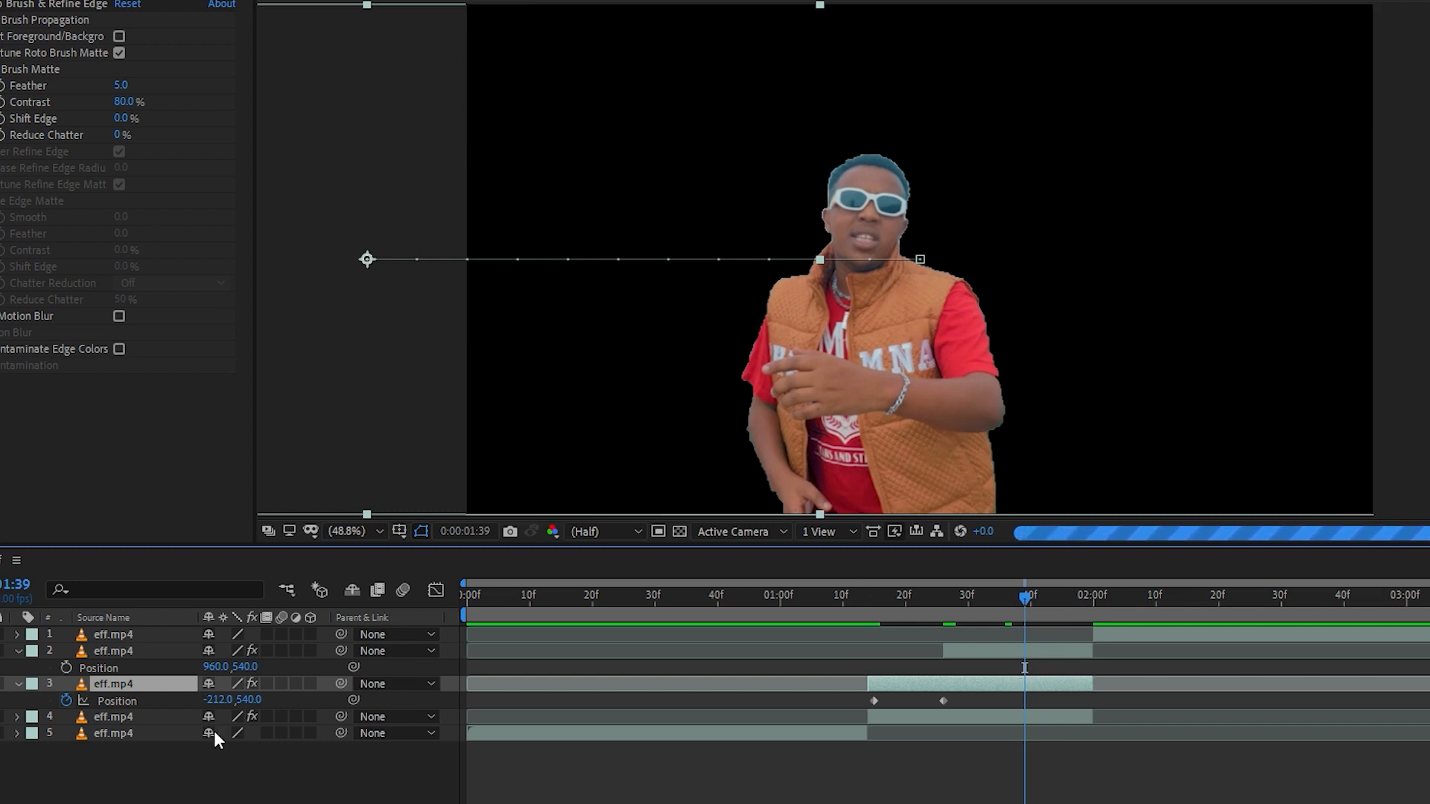
{"action": "left_click_drag", "start_coordinate": [211, 700], "coordinate": [1400, 710]}
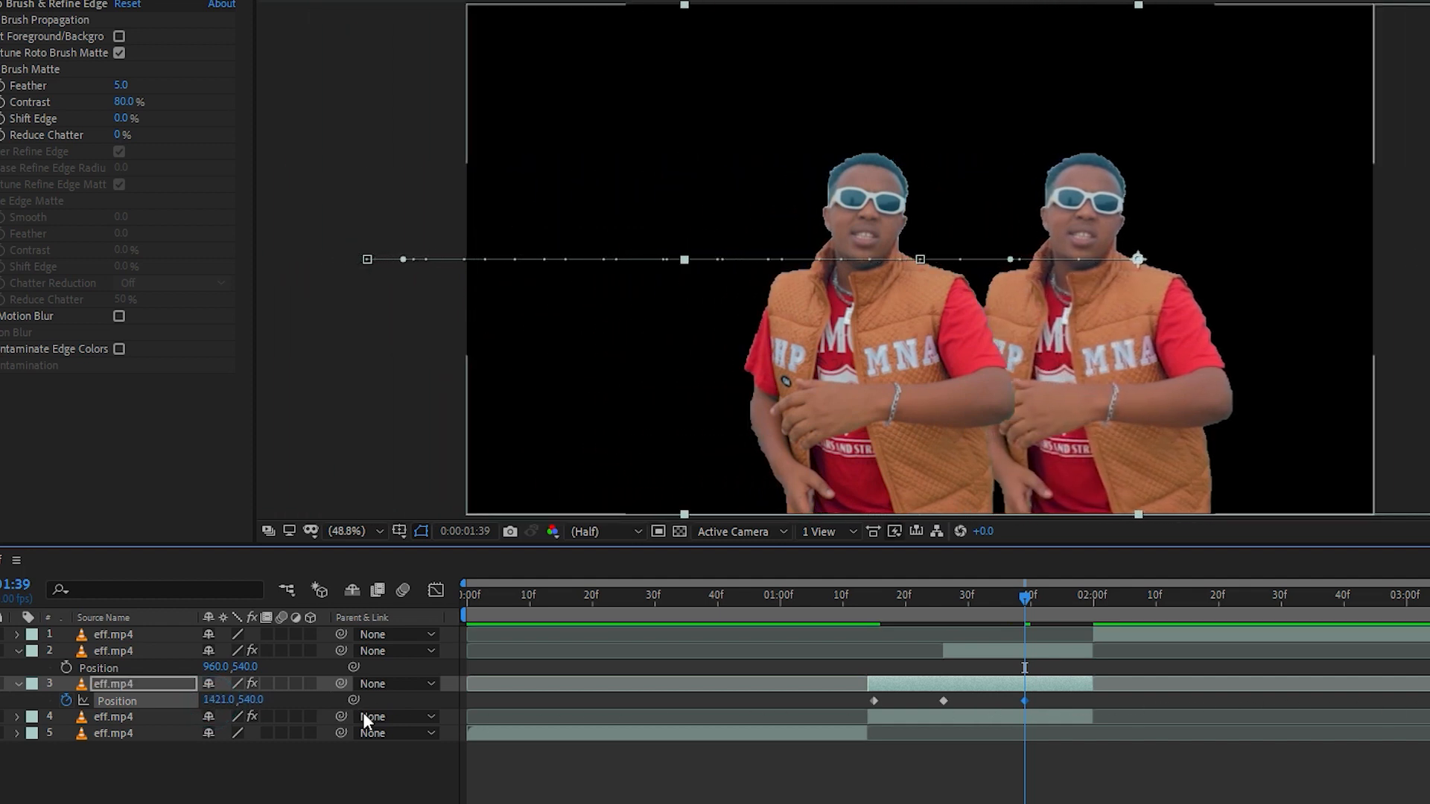
{"action": "left_click_drag", "start_coordinate": [216, 700], "coordinate": [1044, 708]}
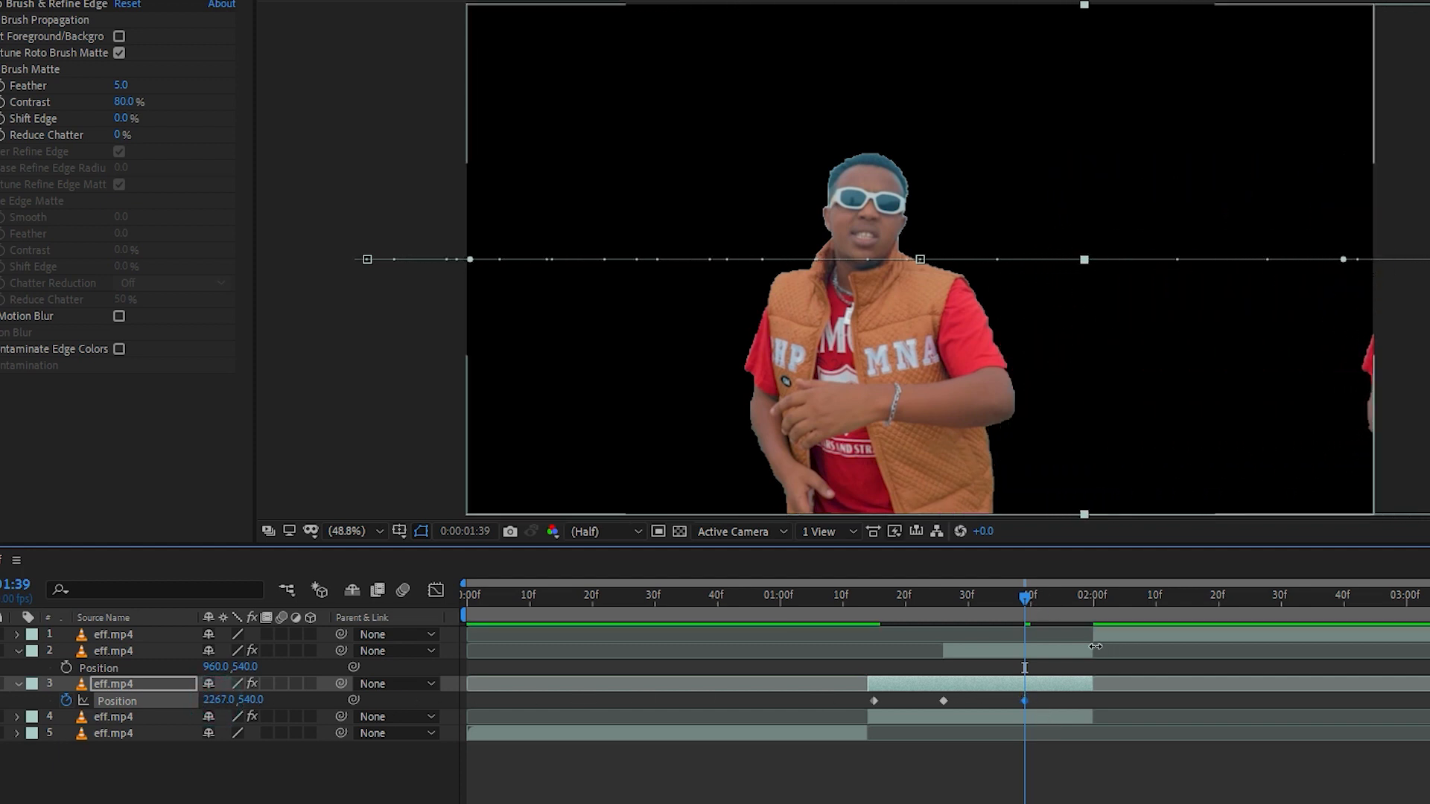
Trim the end of the non-animated top cutout copy to 0:00:01:39, matching the animated layer's third Position keyframe.
{"action": "left_click", "coordinate": [1057, 654]}
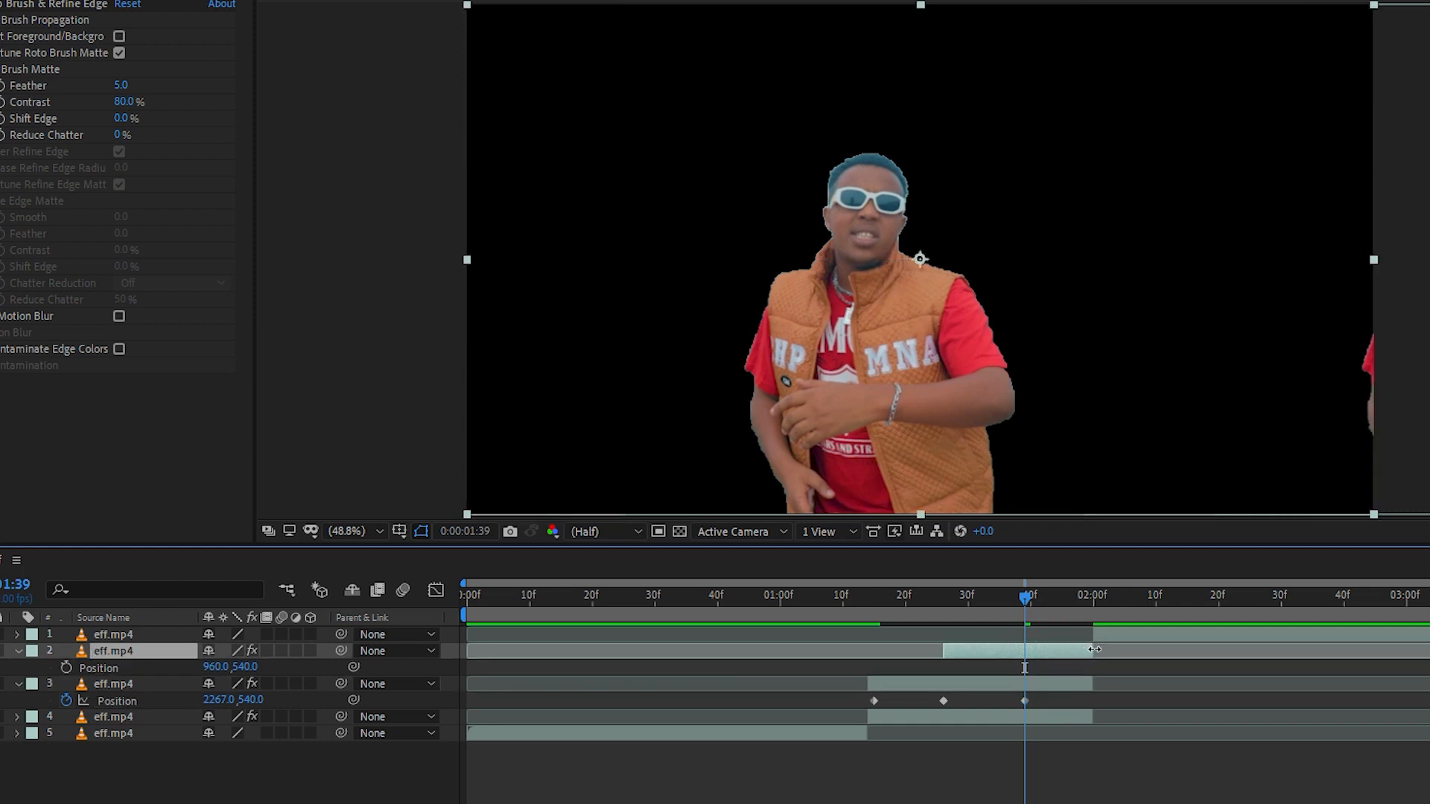
{"action": "left_click_drag", "start_coordinate": [1094, 650], "coordinate": [1026, 657]}
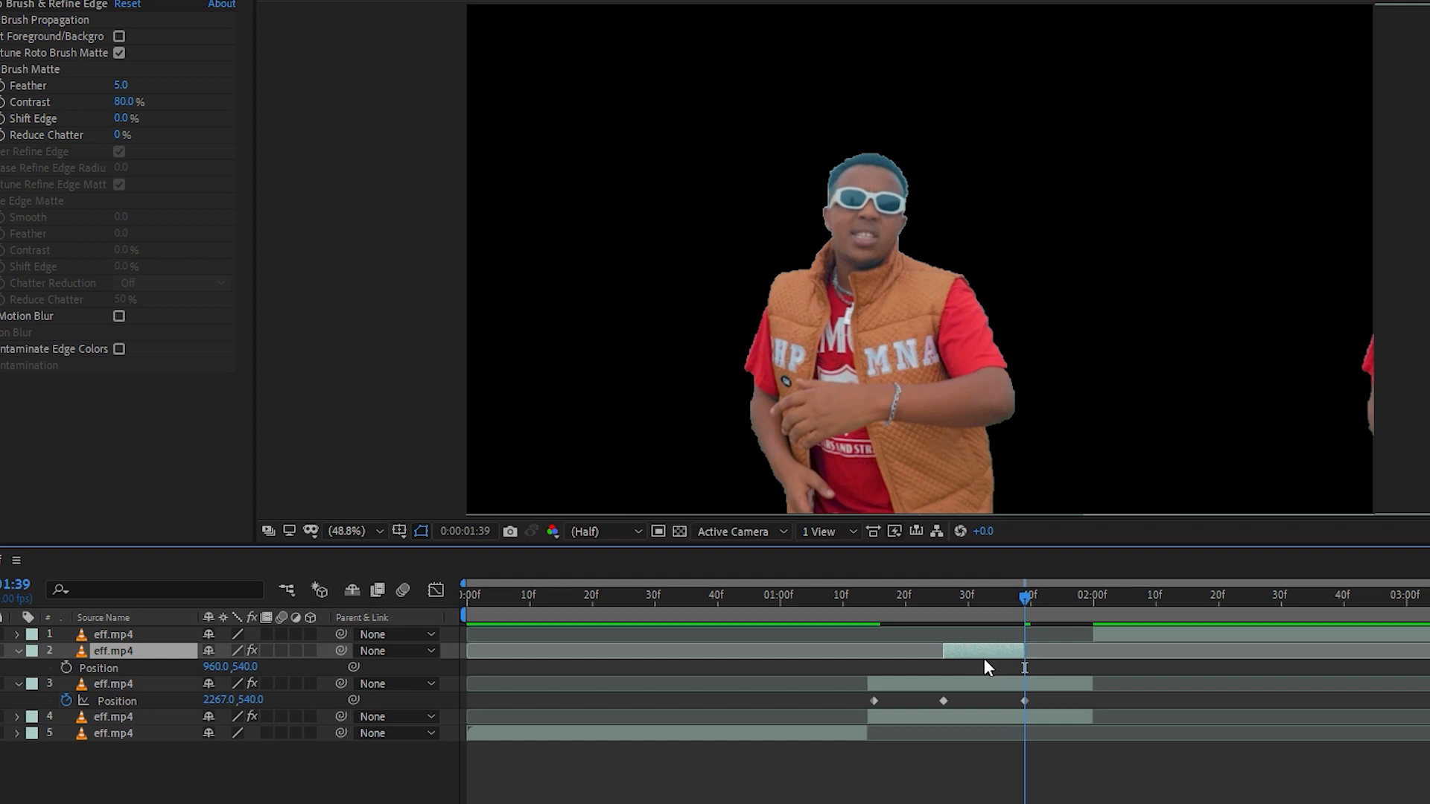
{"action": "left_click", "coordinate": [942, 701]}
{"action": "left_click", "coordinate": [1024, 701]}
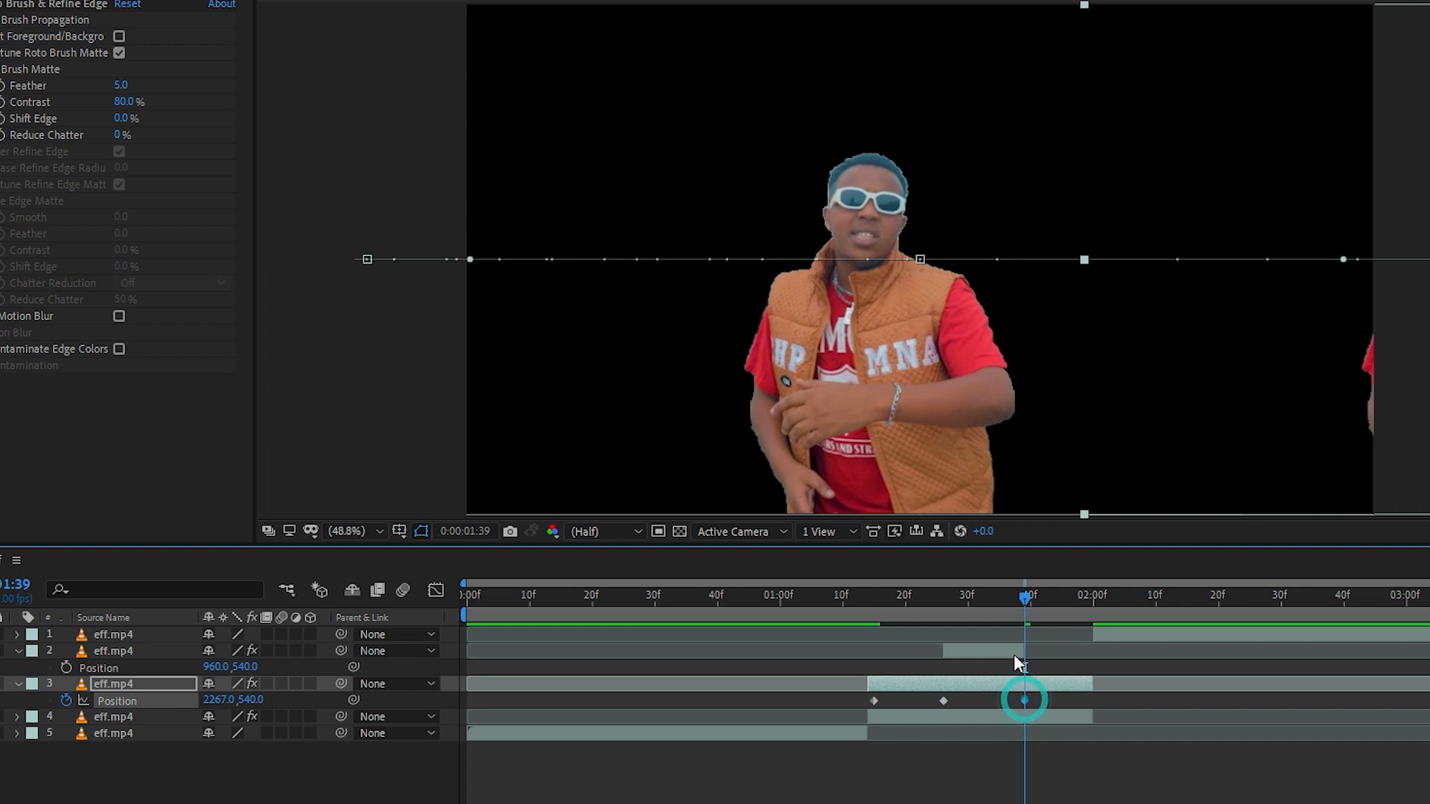
Add a Position keyframe of 957.0, 540.0 at 0:00:01:49 to bring the animated cutout back over the original.
{"action": "left_click_drag", "start_coordinate": [1024, 600], "coordinate": [1087, 604]}
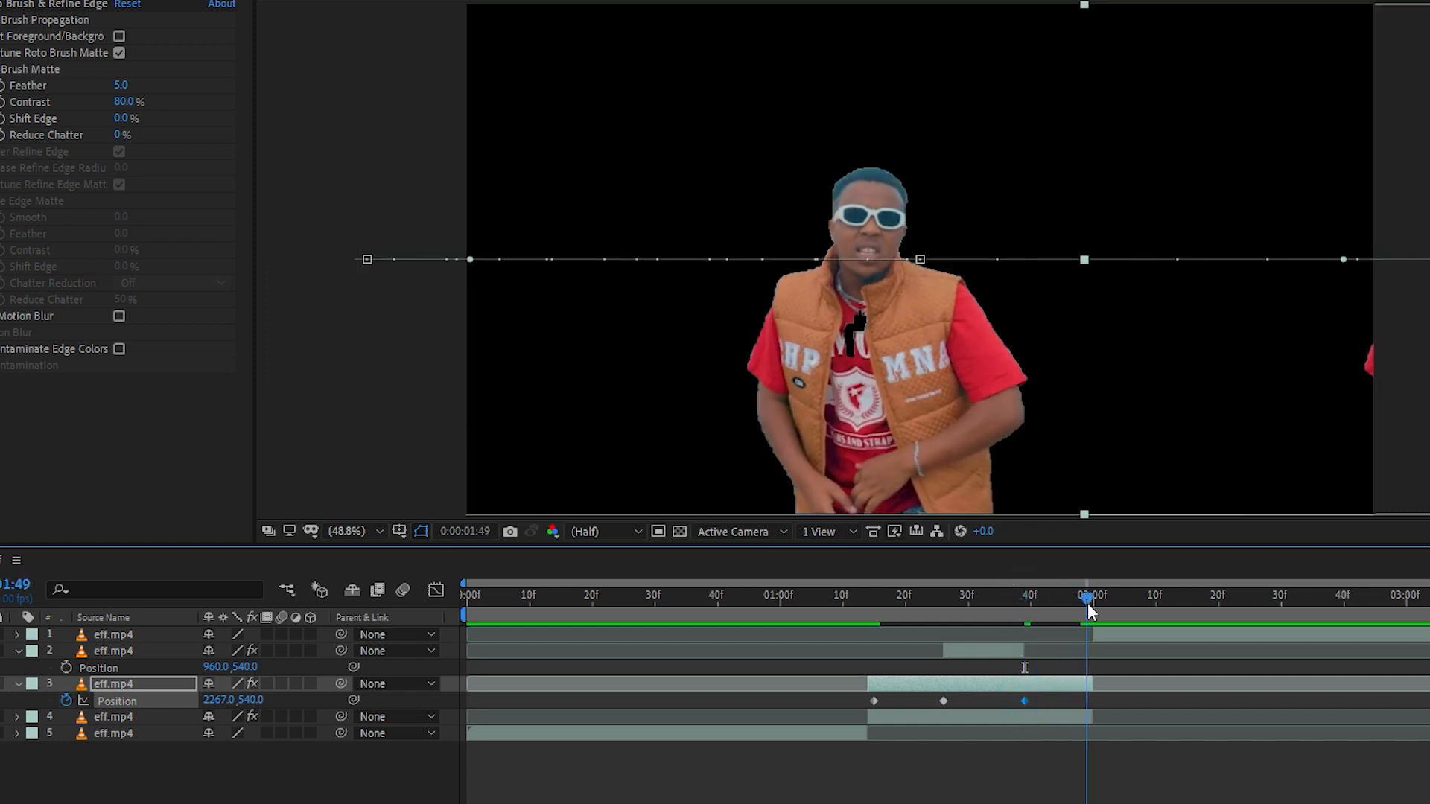
{"action": "left_click", "coordinate": [1079, 685]}
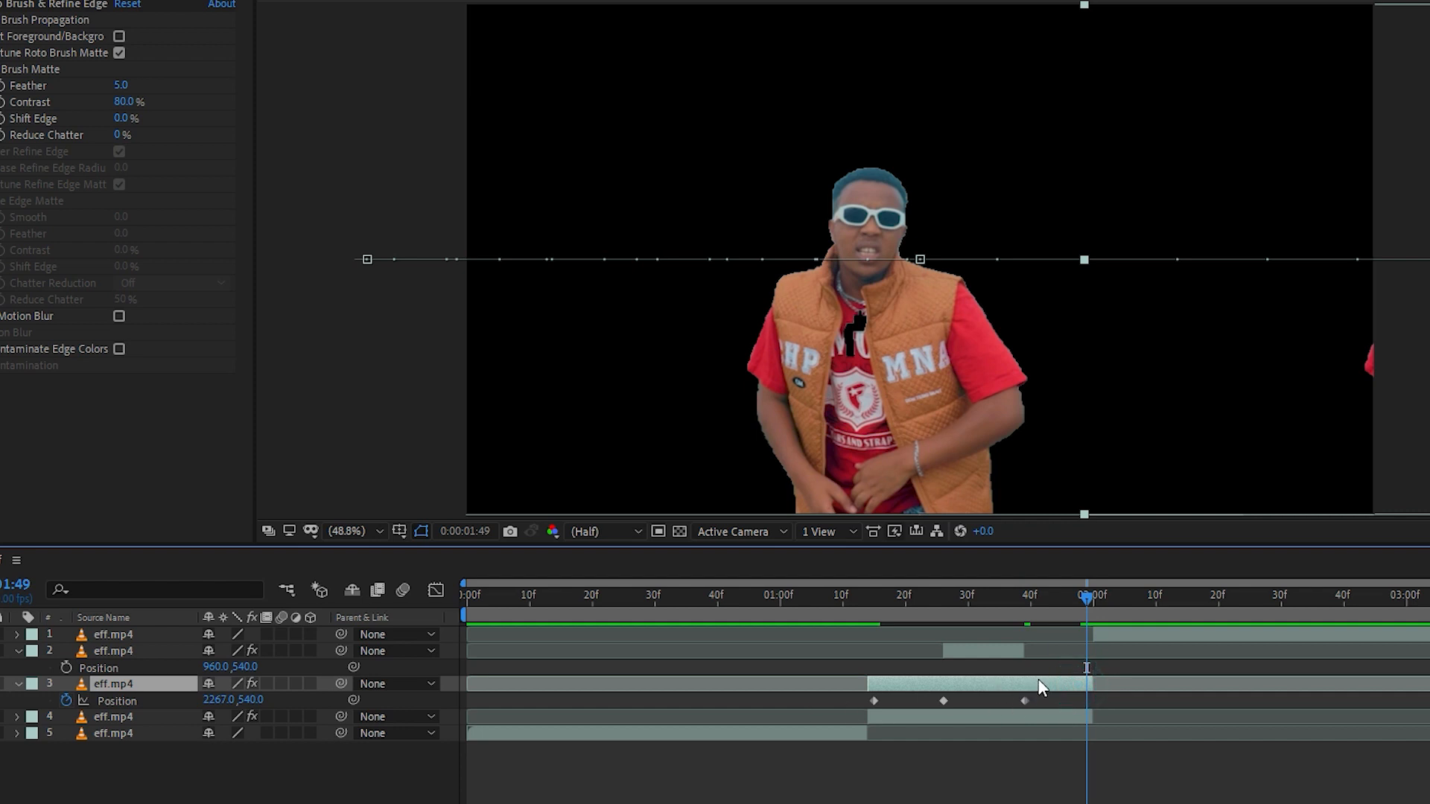
{"action": "left_click_drag", "start_coordinate": [221, 700], "coordinate": [94, 701]}
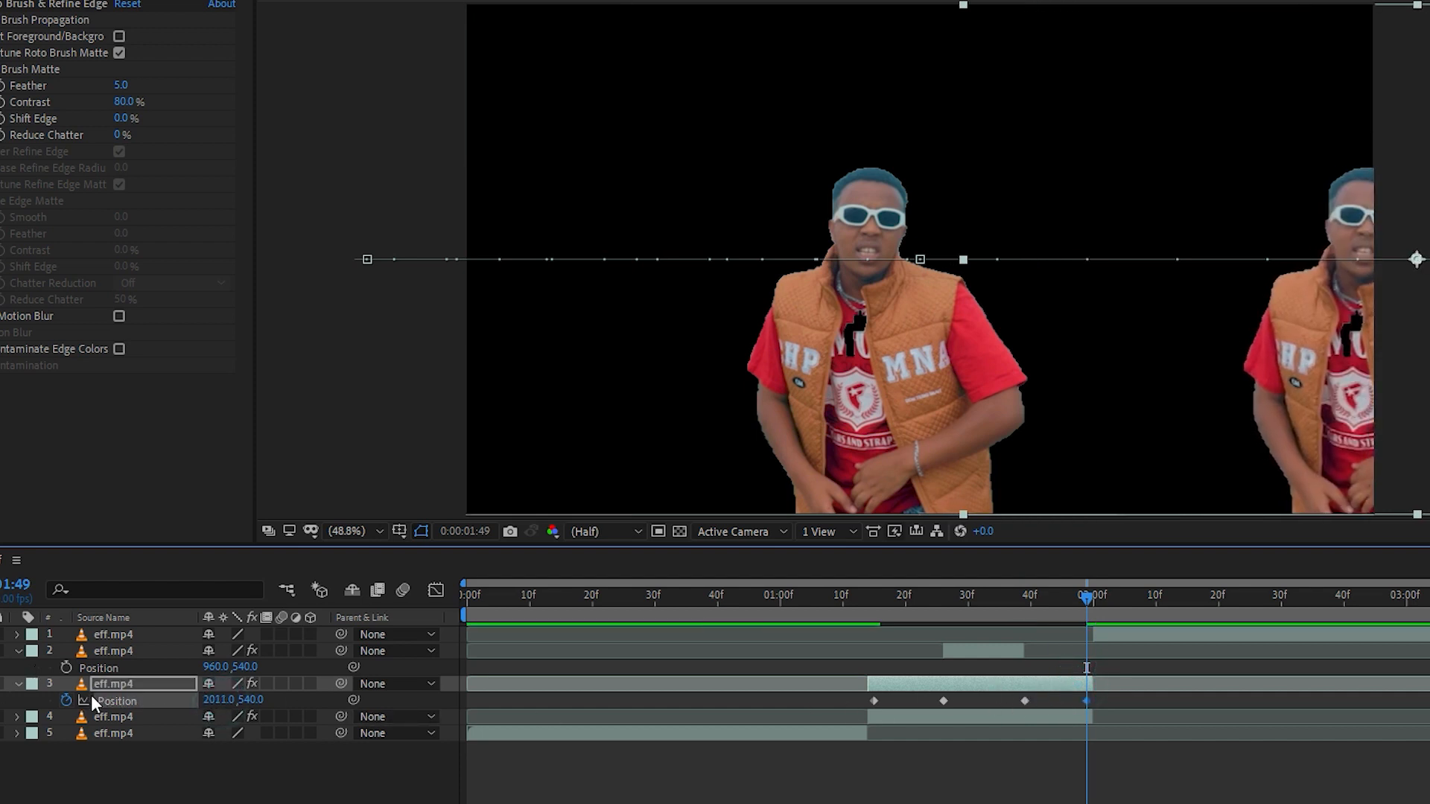
{"action": "left_click_drag", "start_coordinate": [214, 701], "coordinate": [73, 696]}
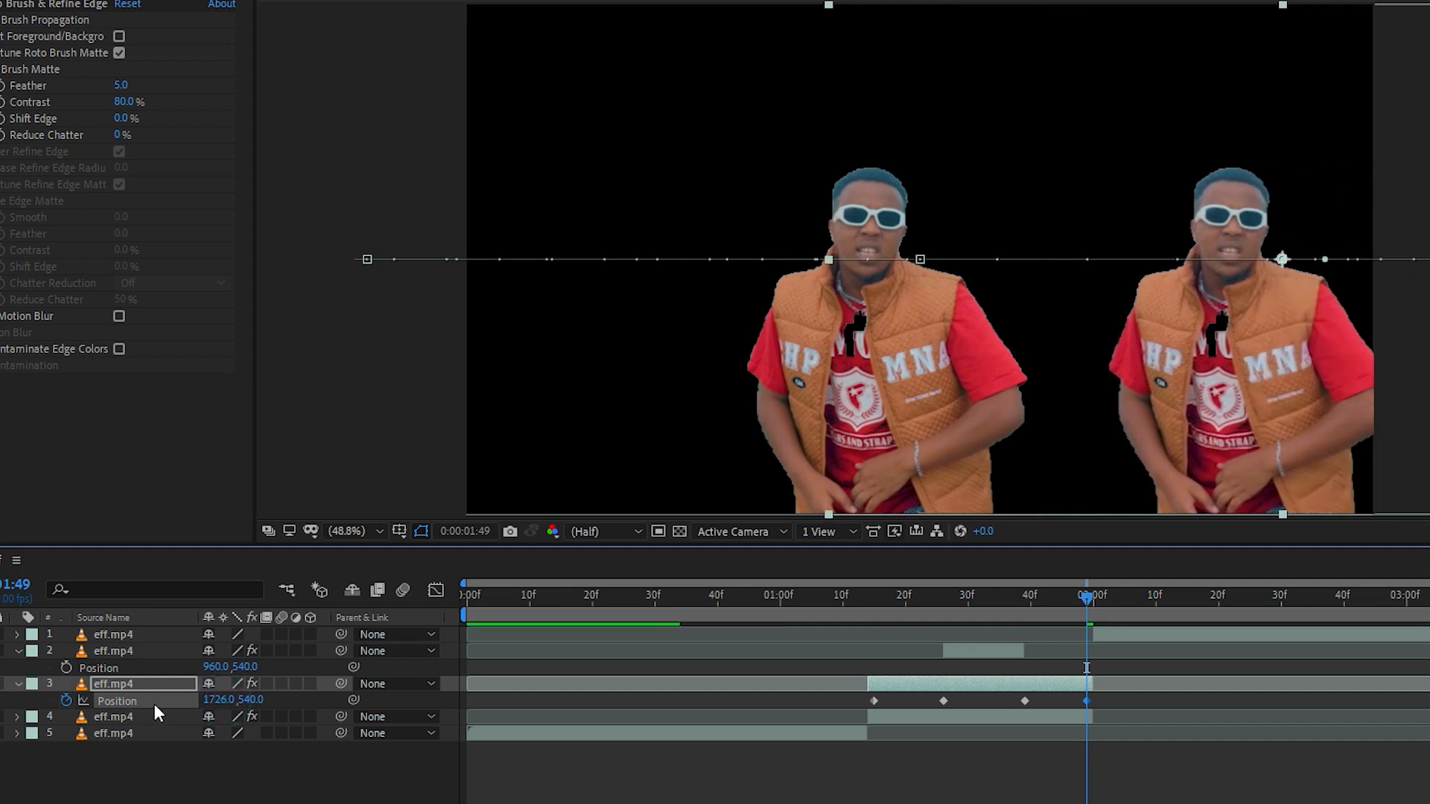
{"action": "left_click_drag", "start_coordinate": [226, 706], "coordinate": [82, 704]}
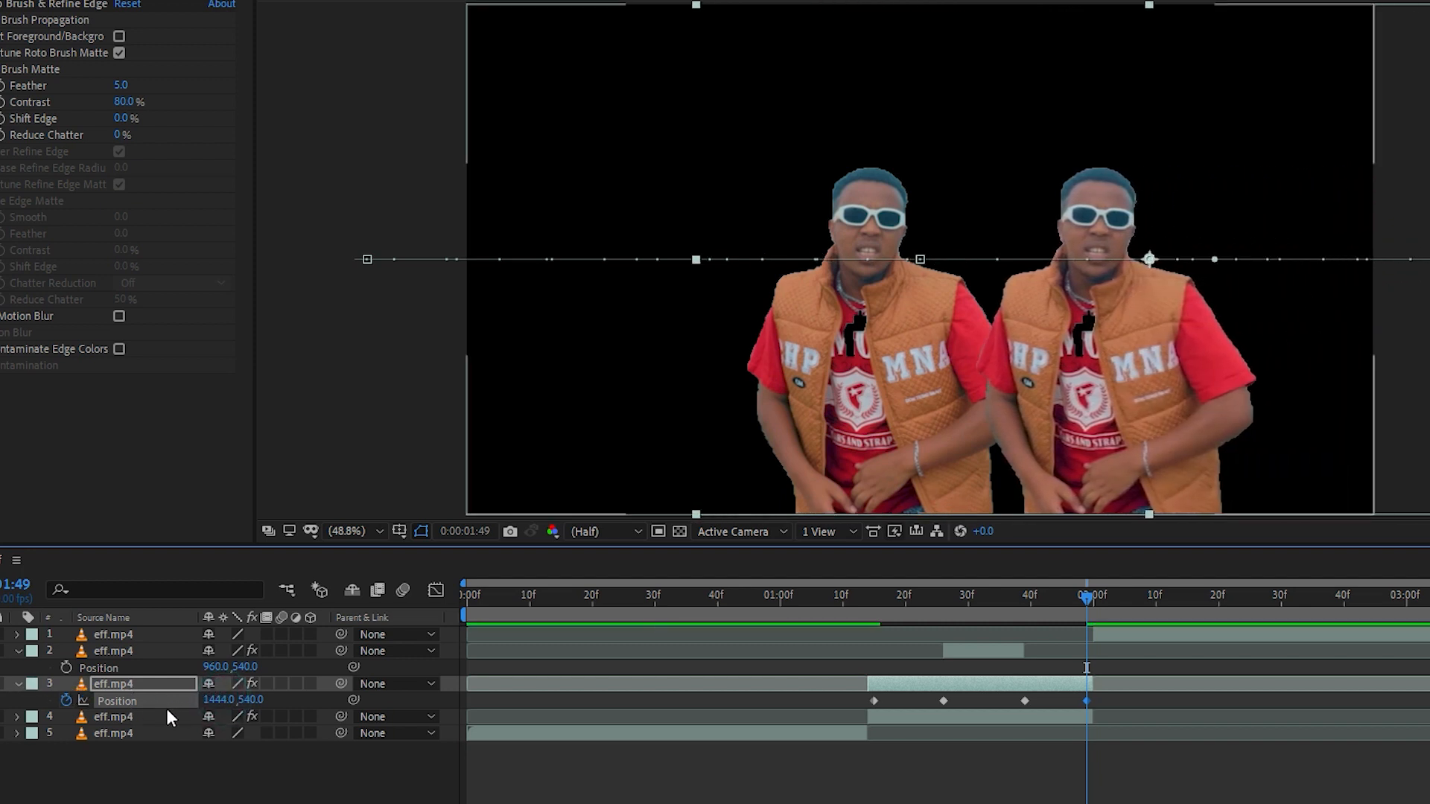
{"action": "left_click_drag", "start_coordinate": [223, 706], "coordinate": [37, 674]}
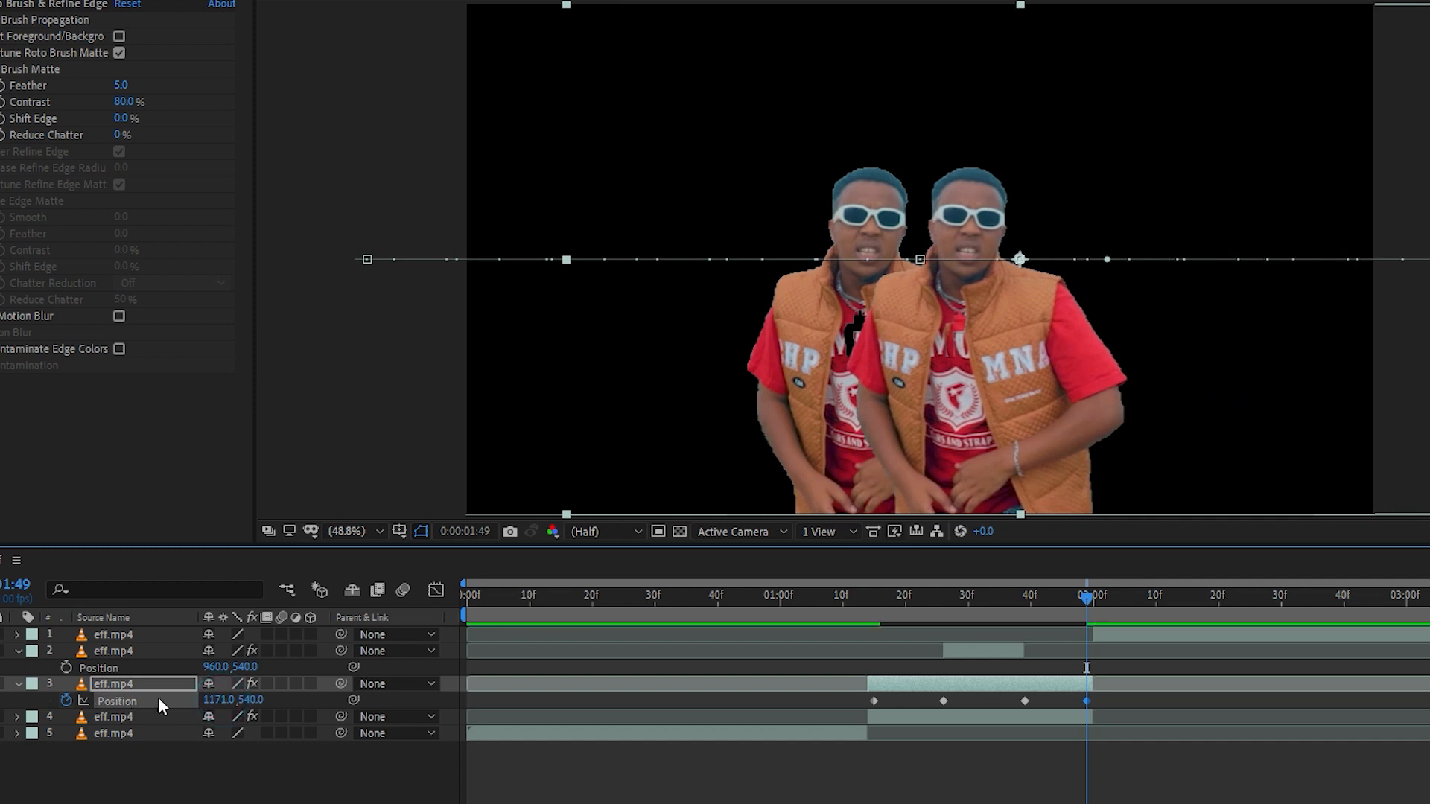
{"action": "left_click_drag", "start_coordinate": [223, 700], "coordinate": [18, 703]}
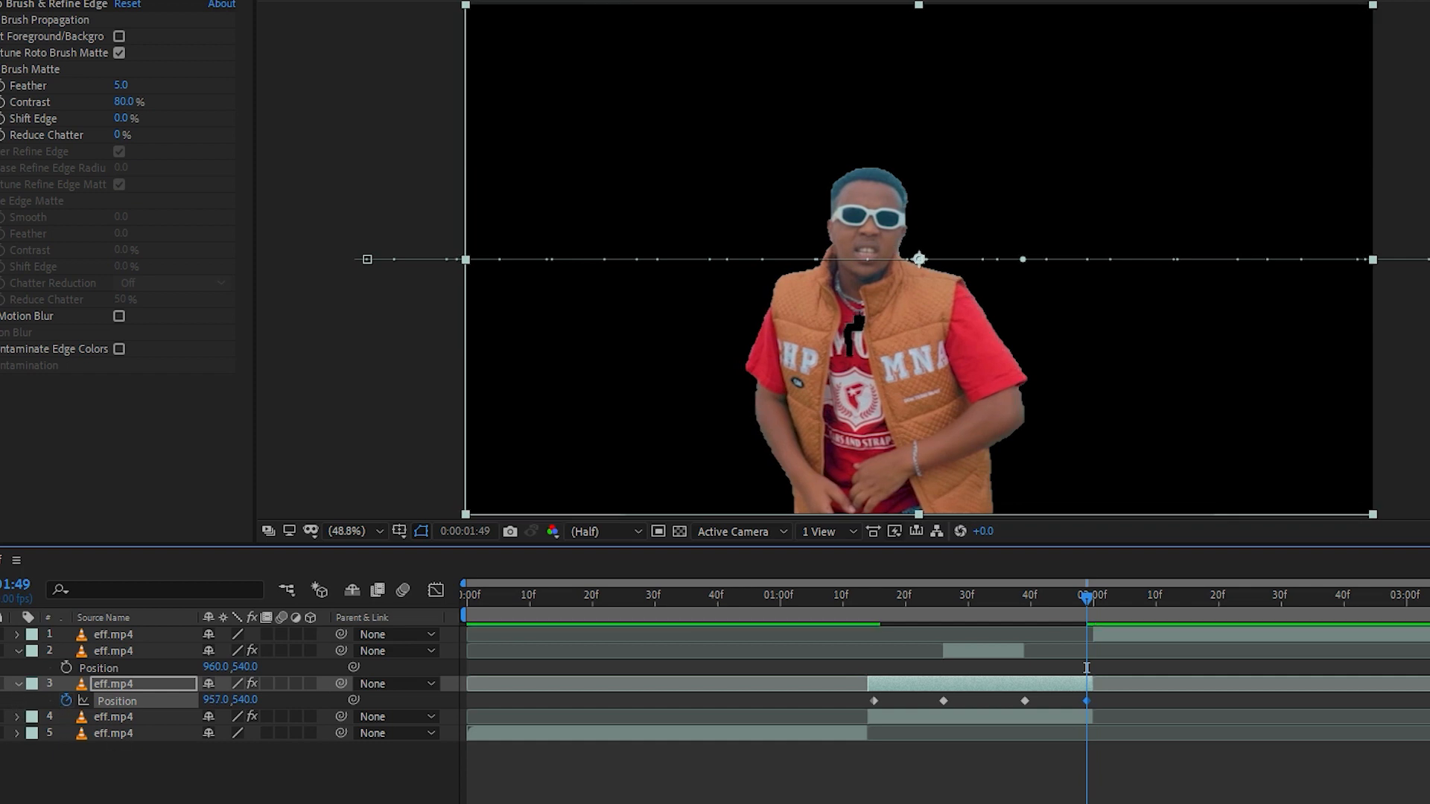
Play back the middle segment to check how the clone moves out to both sides and returns.
{"action": "left_click", "coordinate": [842, 599]}
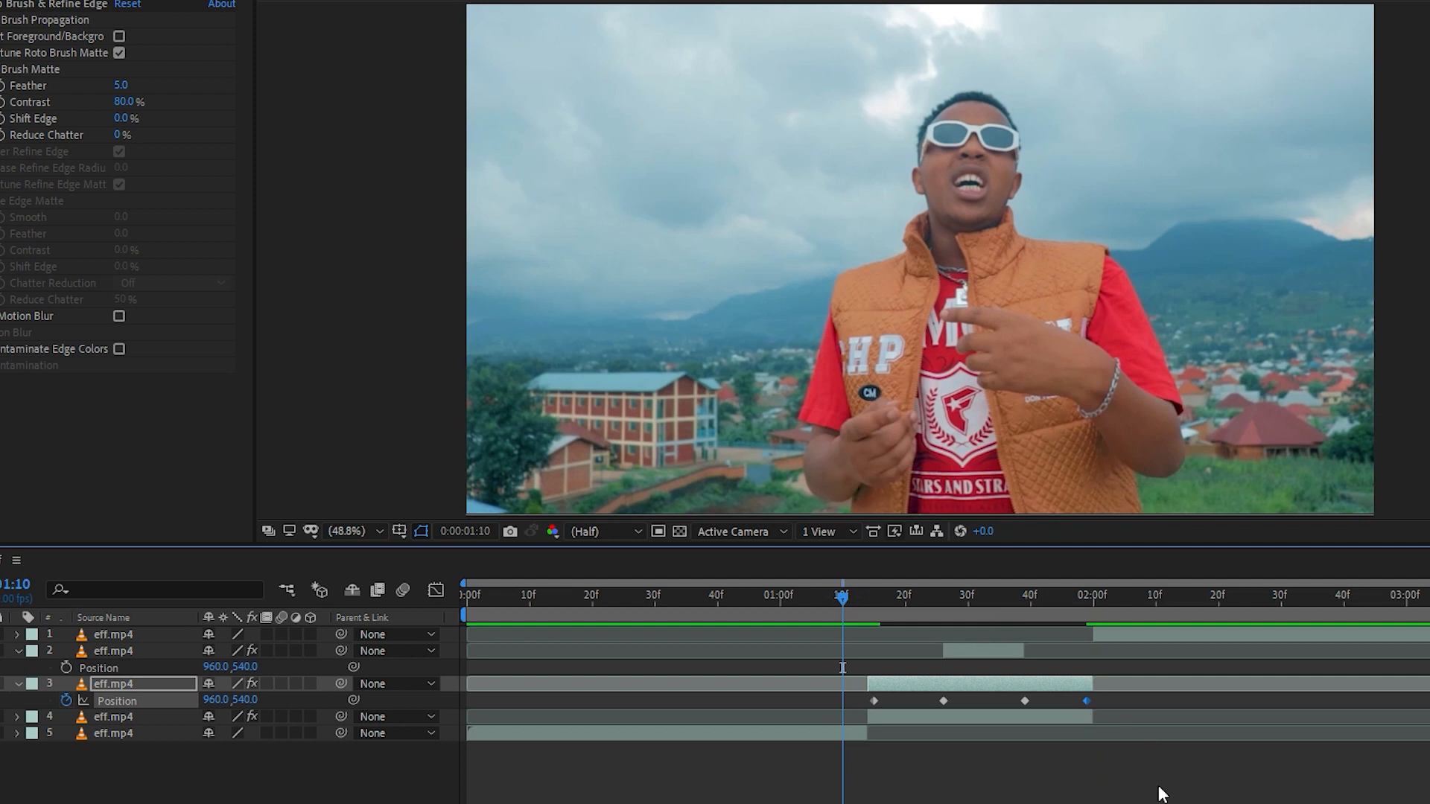
{"action": "key", "text": "space"}
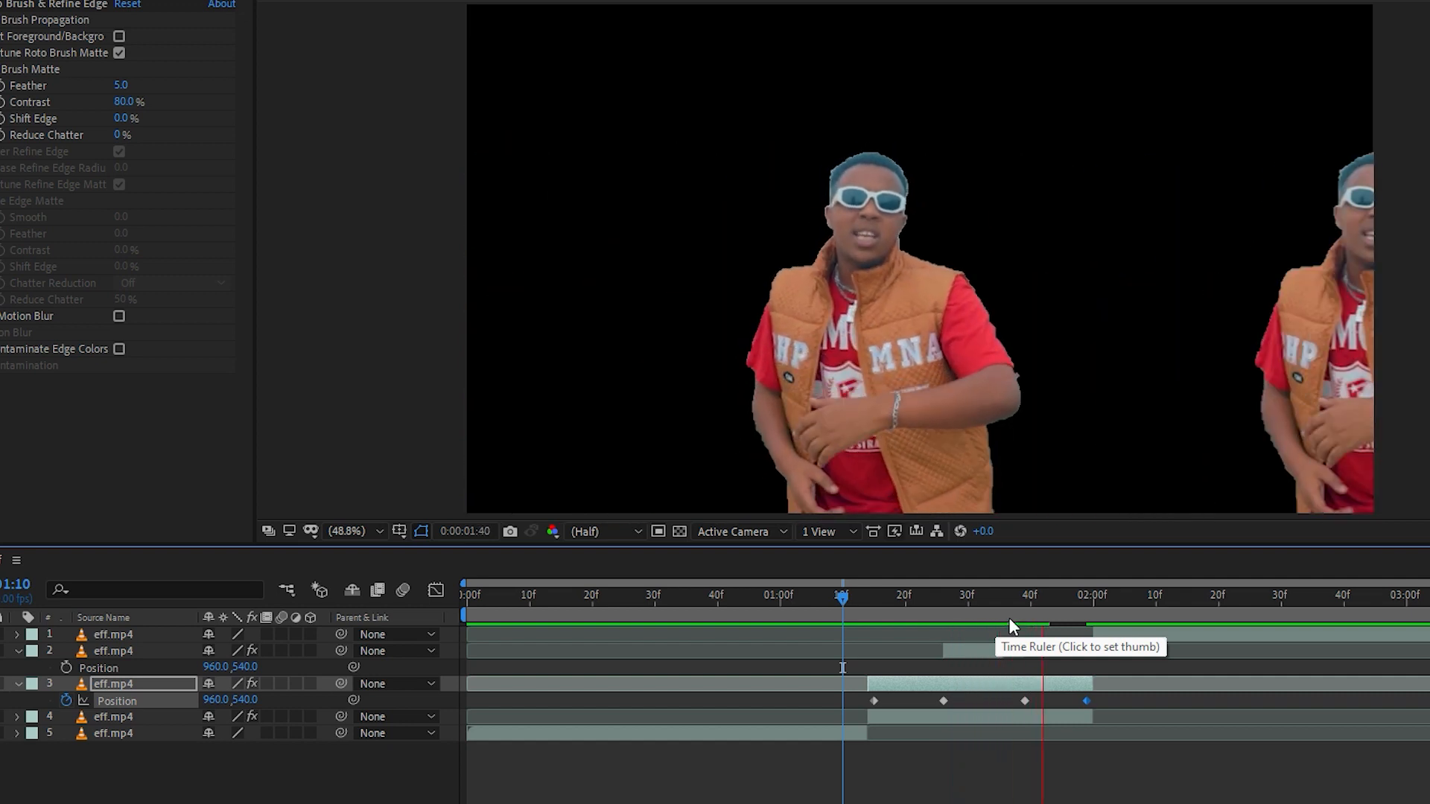
{"action": "key", "text": "space"}
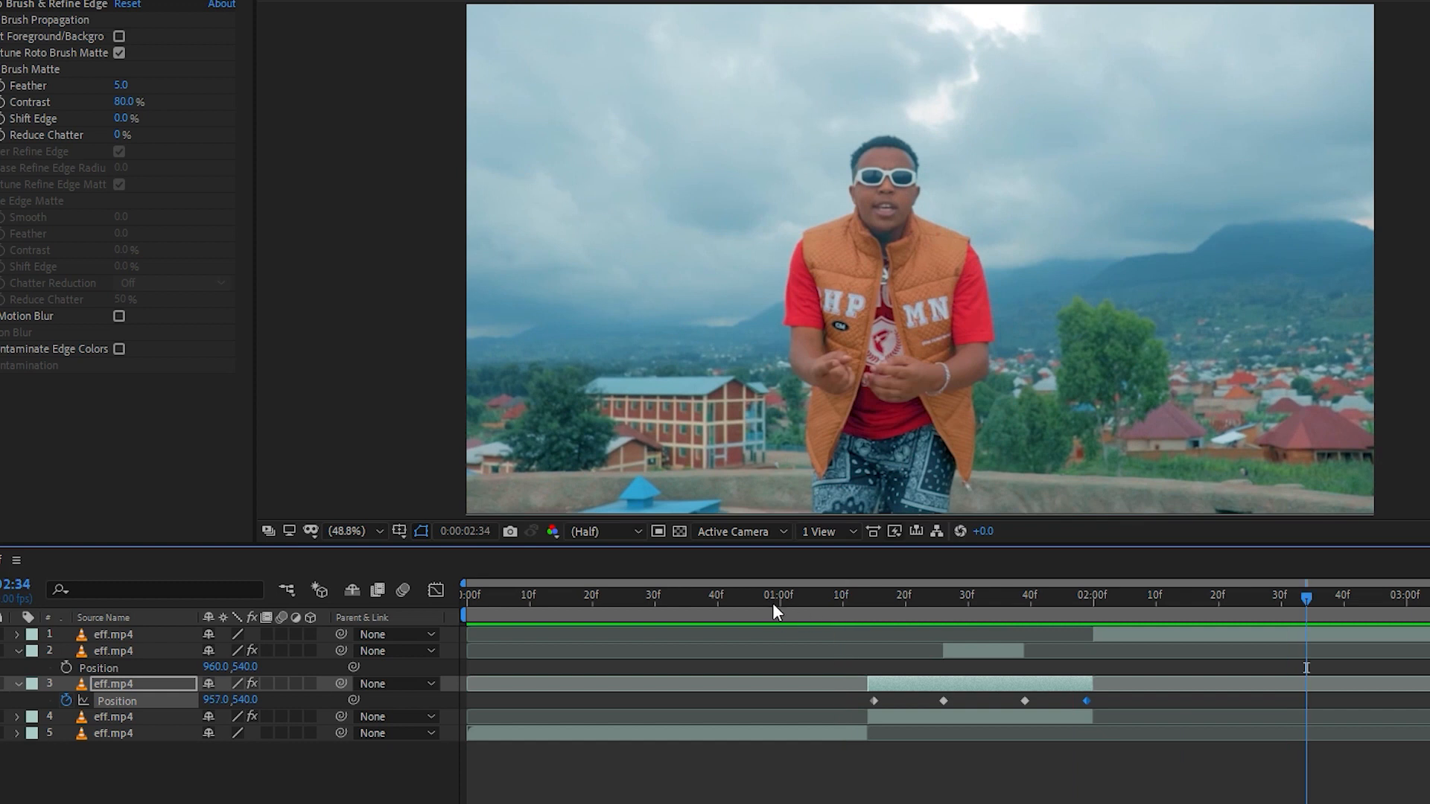
{"action": "left_click", "coordinate": [773, 603]}
{"action": "key", "text": "space"}
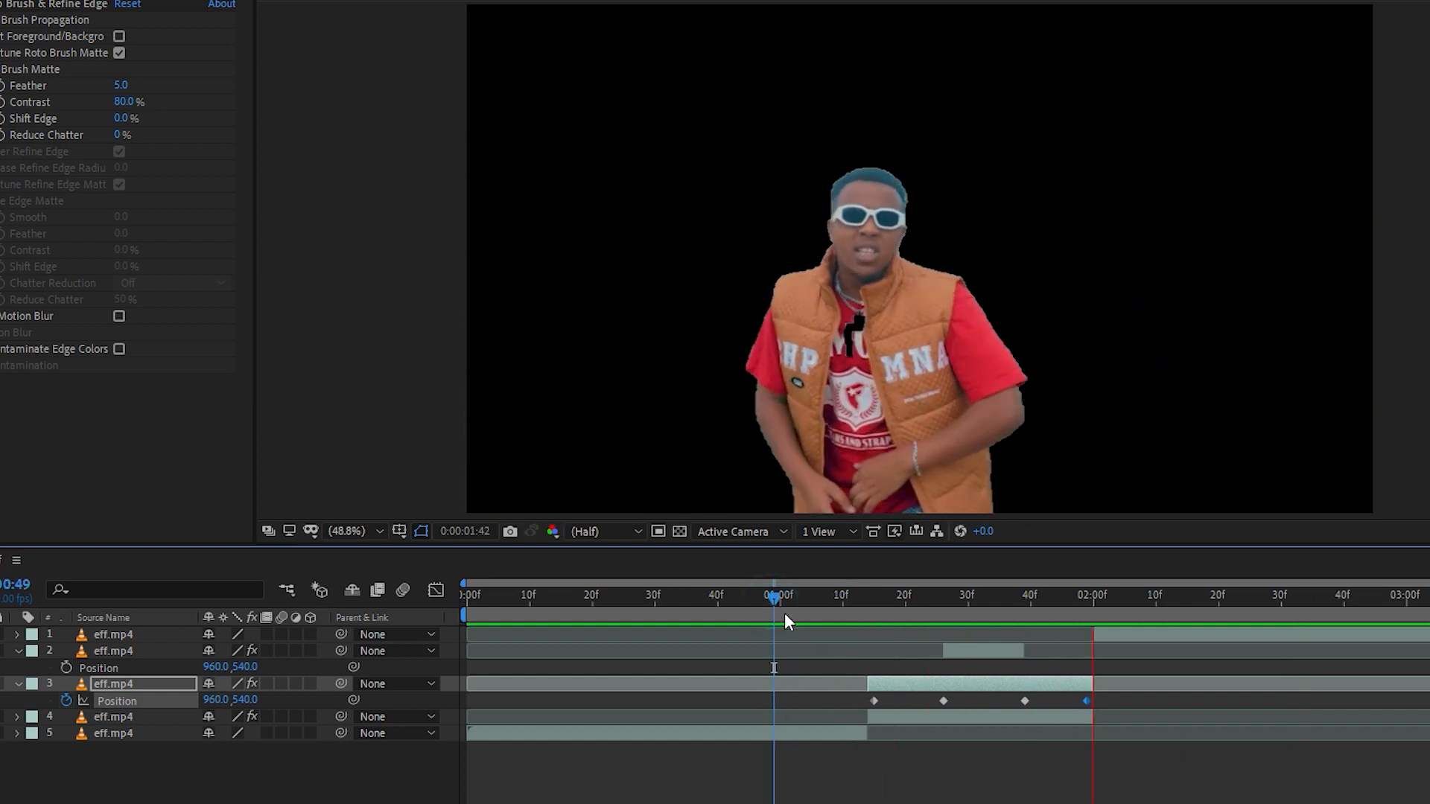
{"action": "key", "text": "space"}
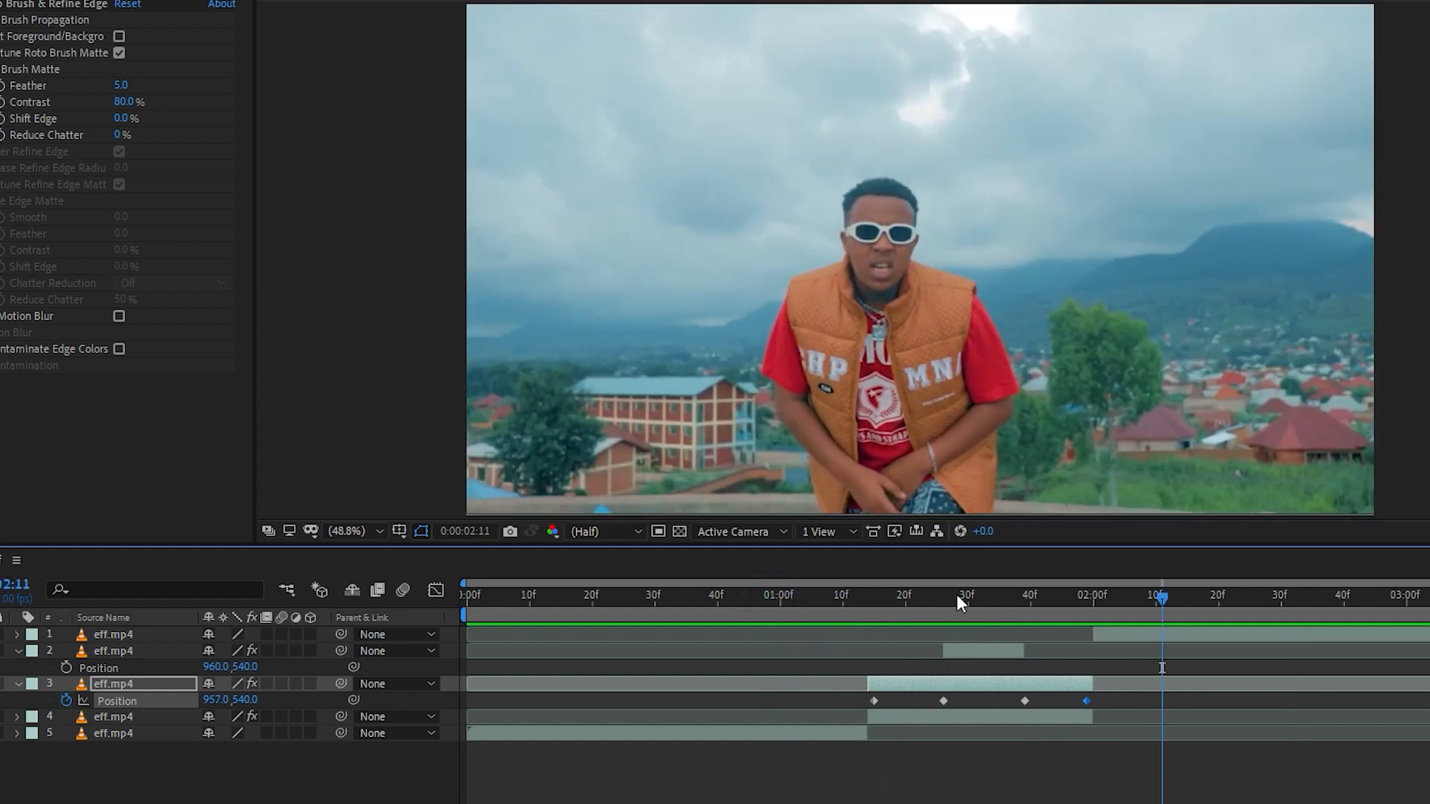
Apply Easy Ease to all four Position keyframes of the animated cutout and preview the motion from 0:00:01:10.
{"action": "left_click", "coordinate": [931, 594]}
{"action": "left_click_drag", "start_coordinate": [1141, 700], "coordinate": [834, 705]}
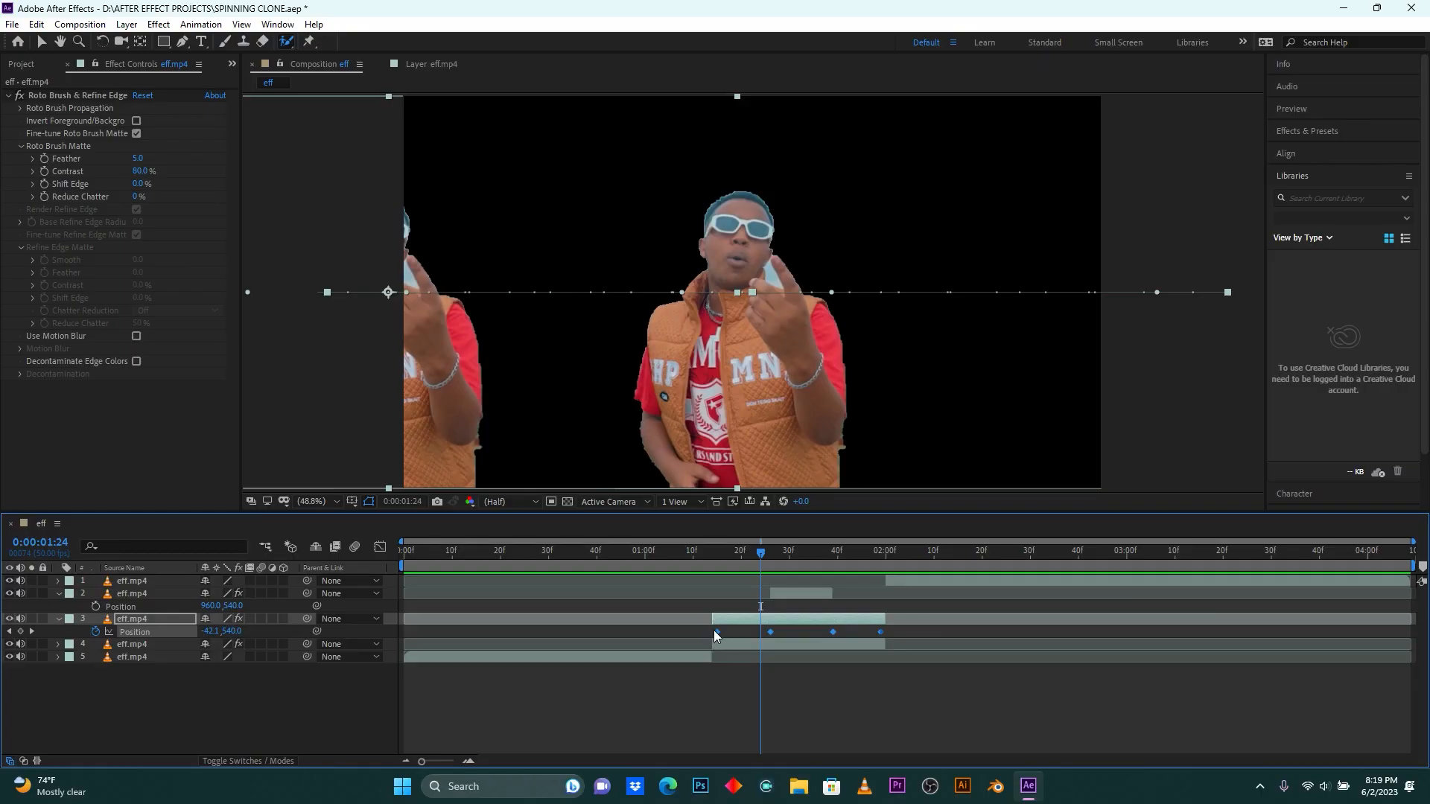
{"action": "right_click", "coordinate": [873, 698]}
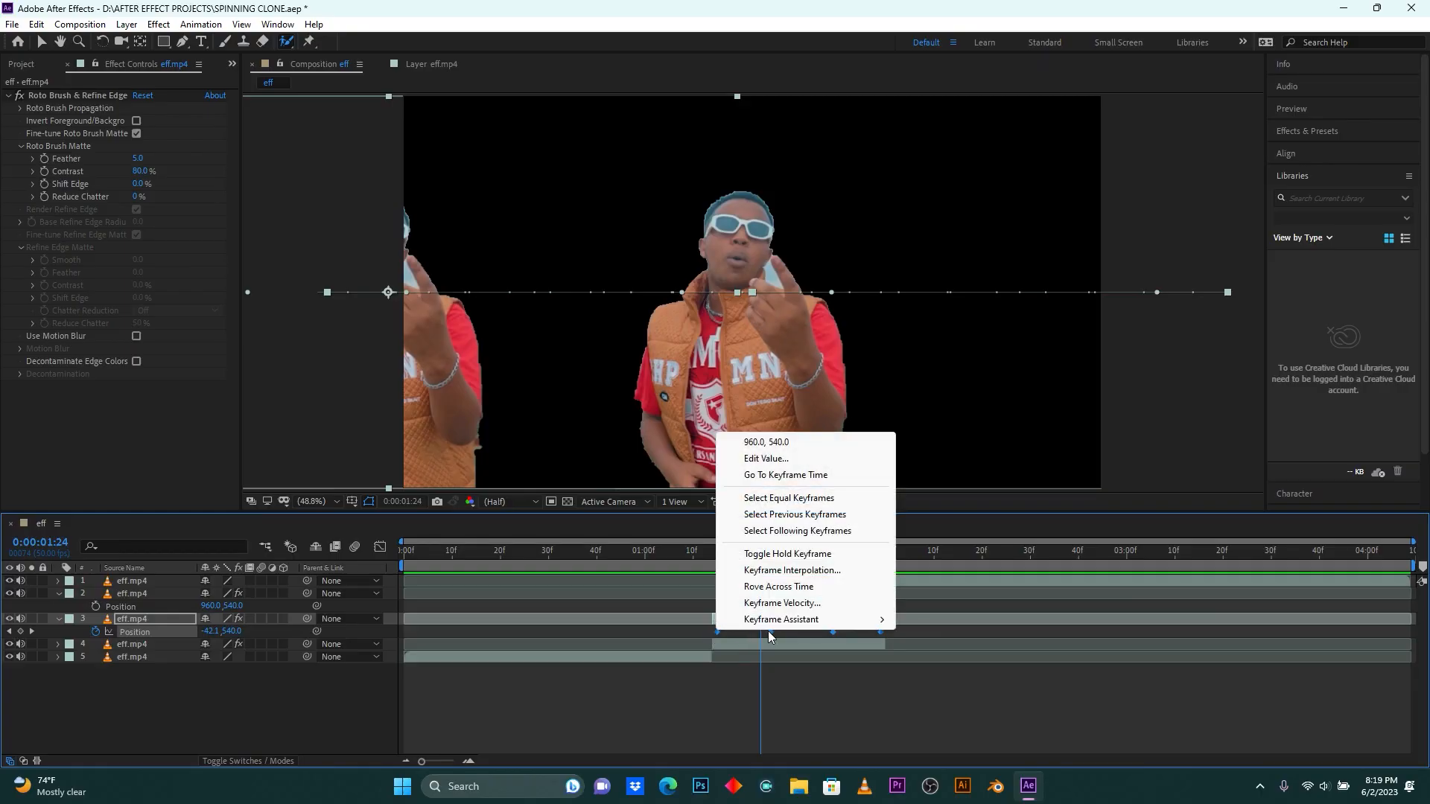
{"action": "mouse_move", "coordinate": [803, 621]}
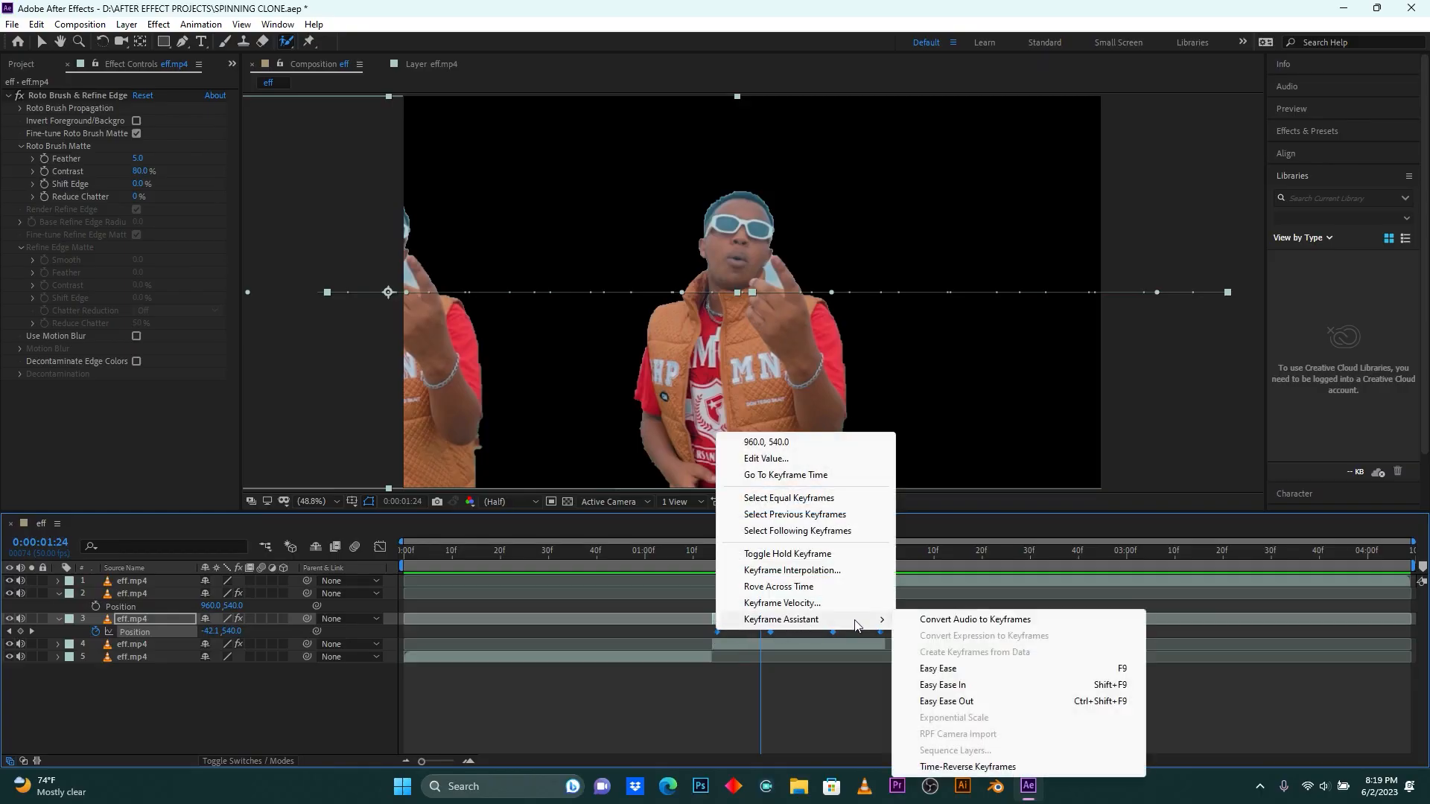
{"action": "left_click", "coordinate": [1010, 668]}
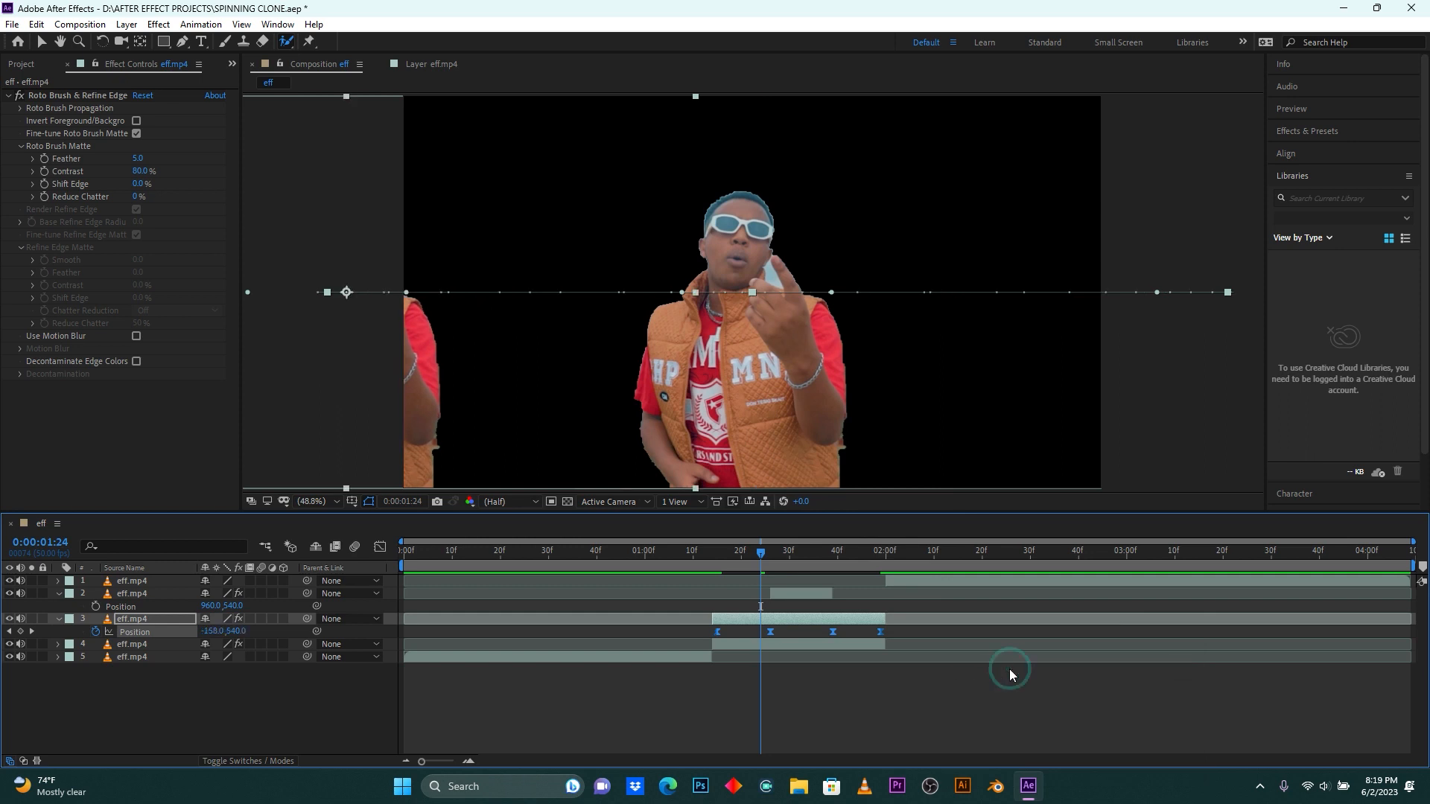
{"action": "left_click", "coordinate": [692, 557]}
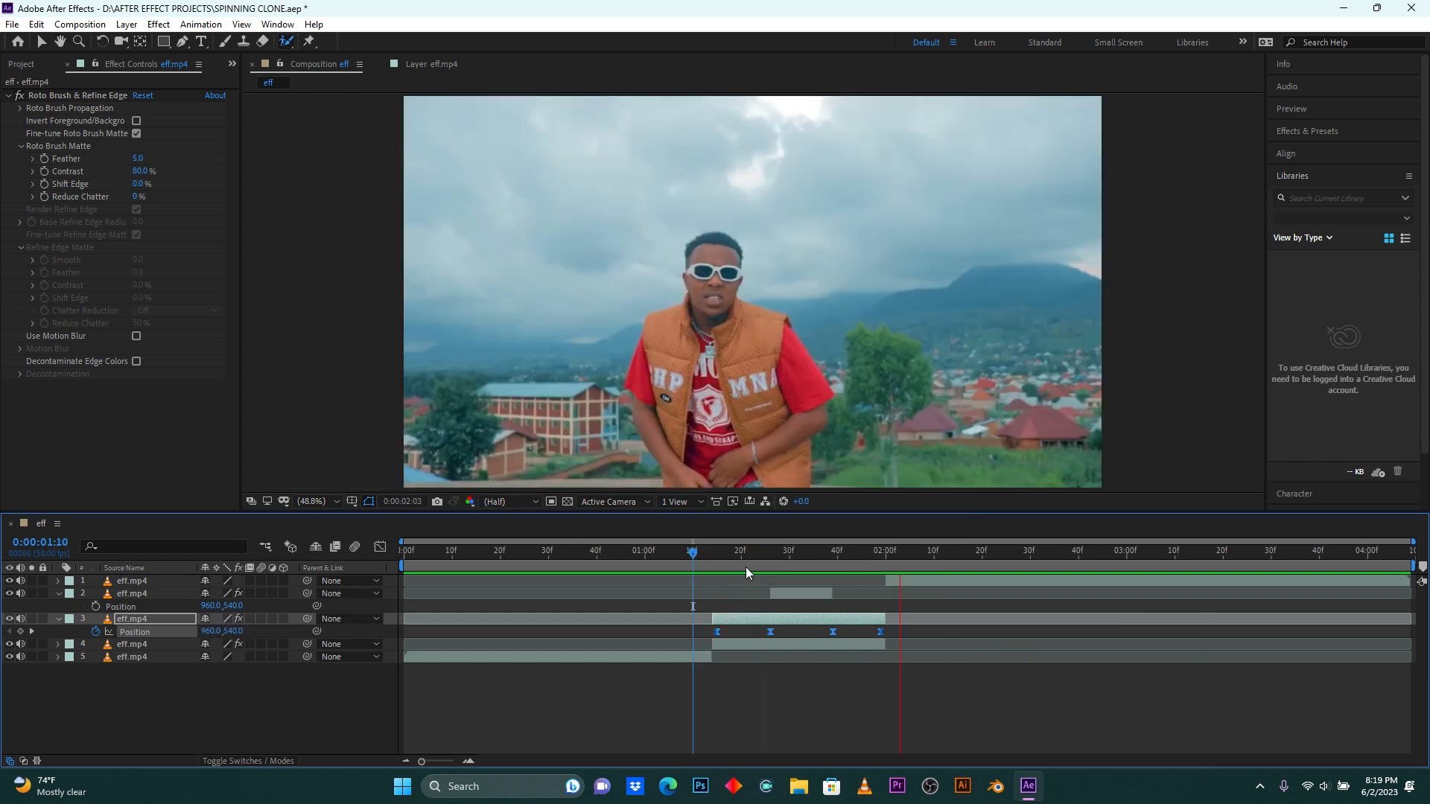
Enable motion blur for the animated cutout layer and the composition, and preview the blurred movement from 0:00:01:13.
{"action": "left_click", "coordinate": [764, 551]}
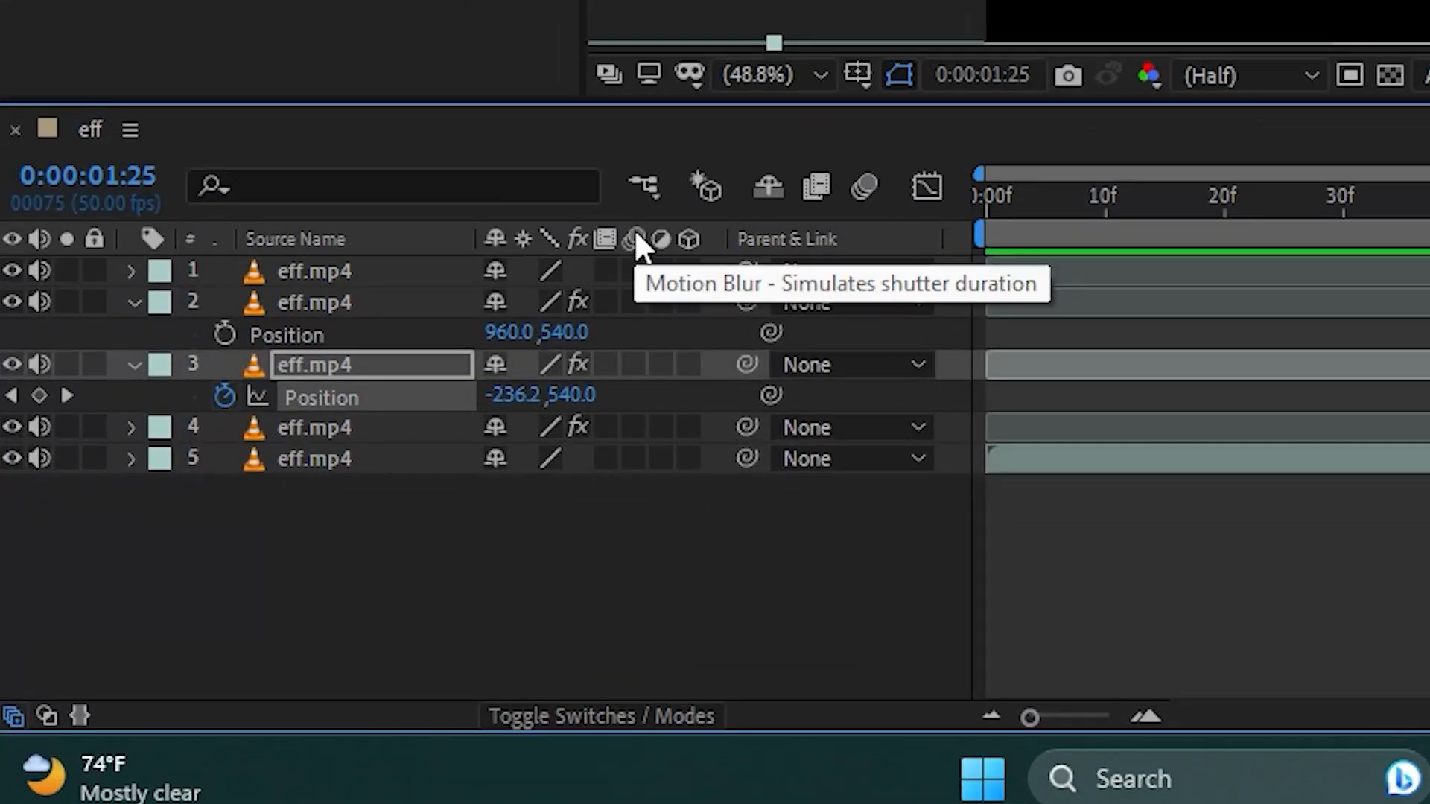
{"action": "left_click", "coordinate": [633, 364]}
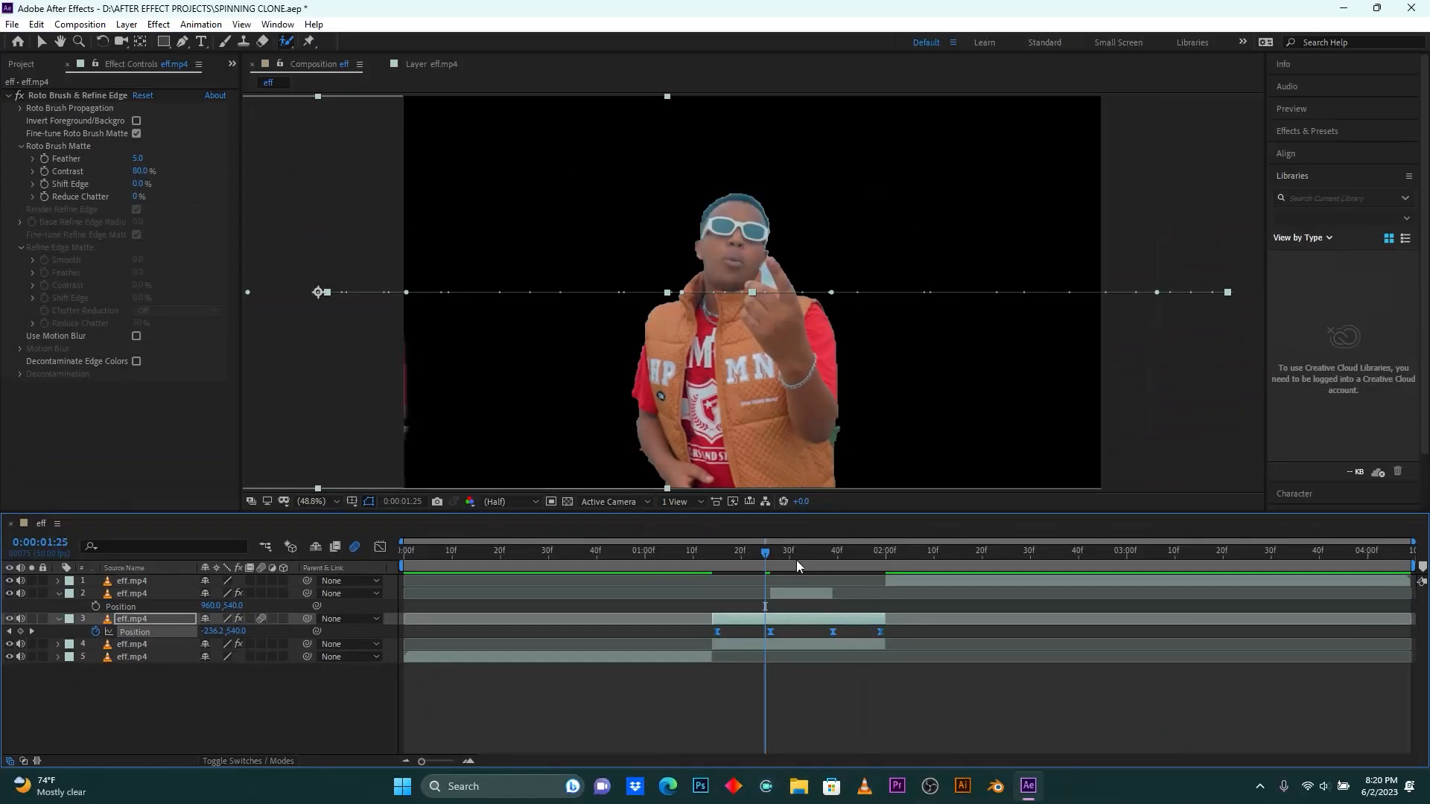
{"action": "left_click_drag", "start_coordinate": [762, 552], "coordinate": [709, 561]}
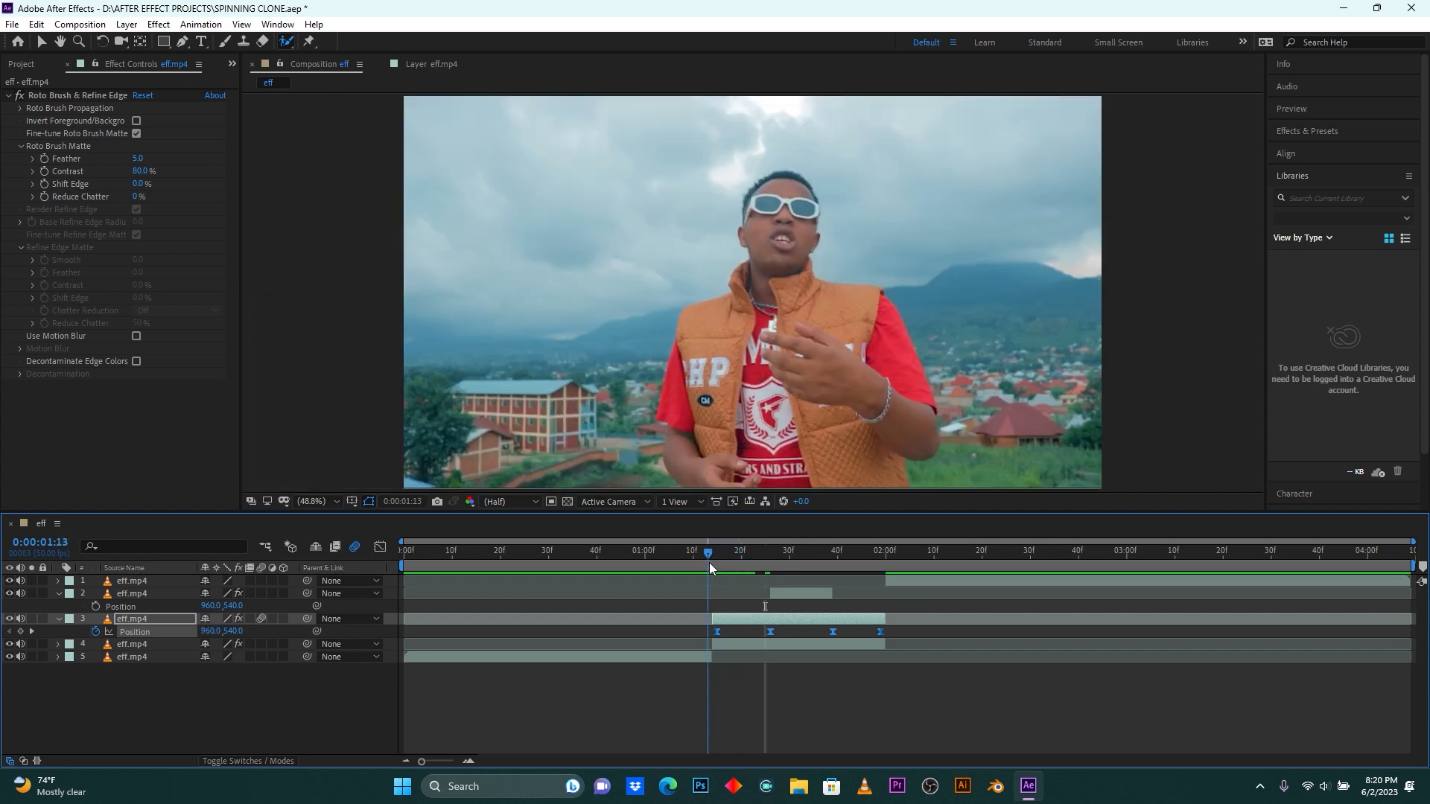
{"action": "key", "text": "space"}
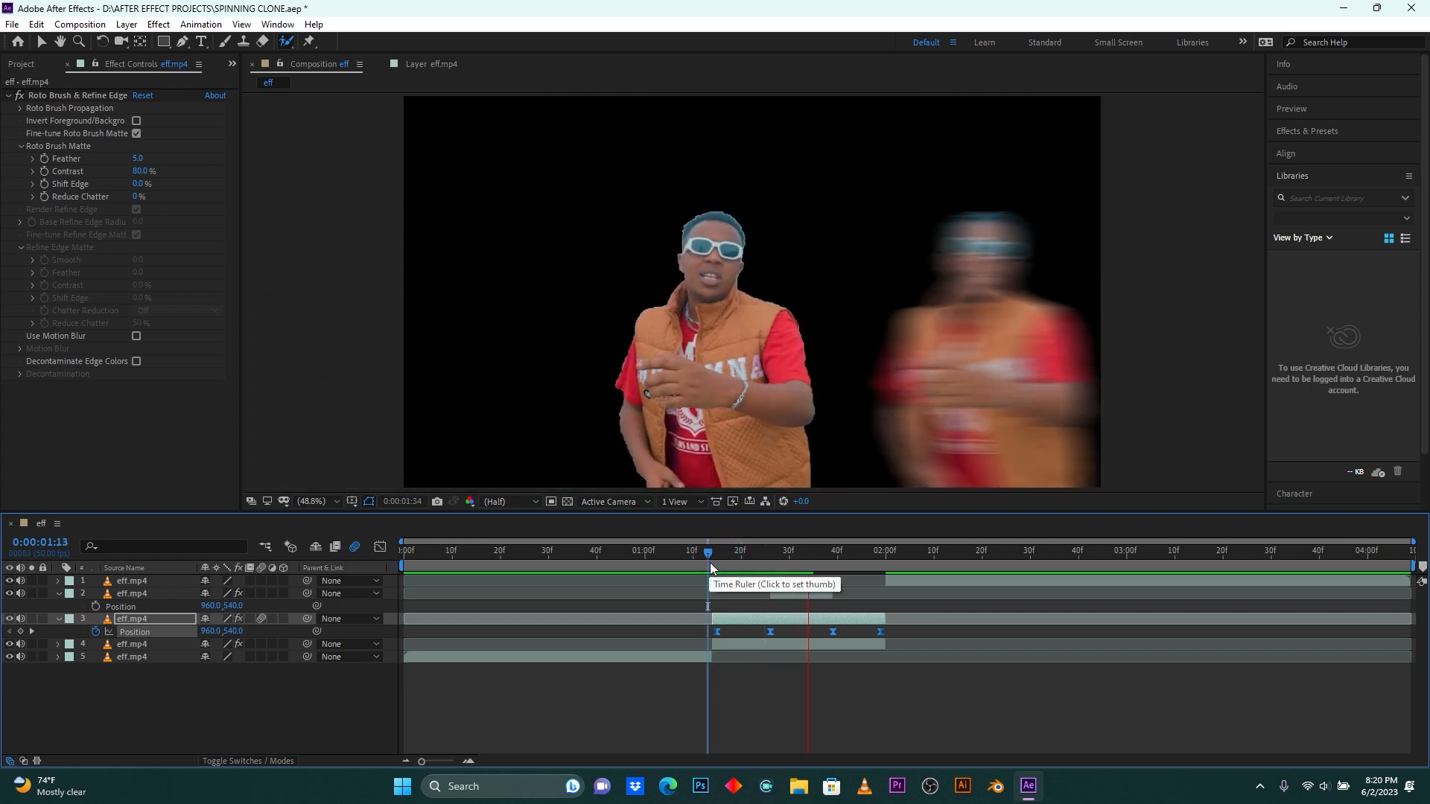
{"action": "key", "text": "space"}
{"action": "left_click_drag", "start_coordinate": [769, 553], "coordinate": [736, 552]}
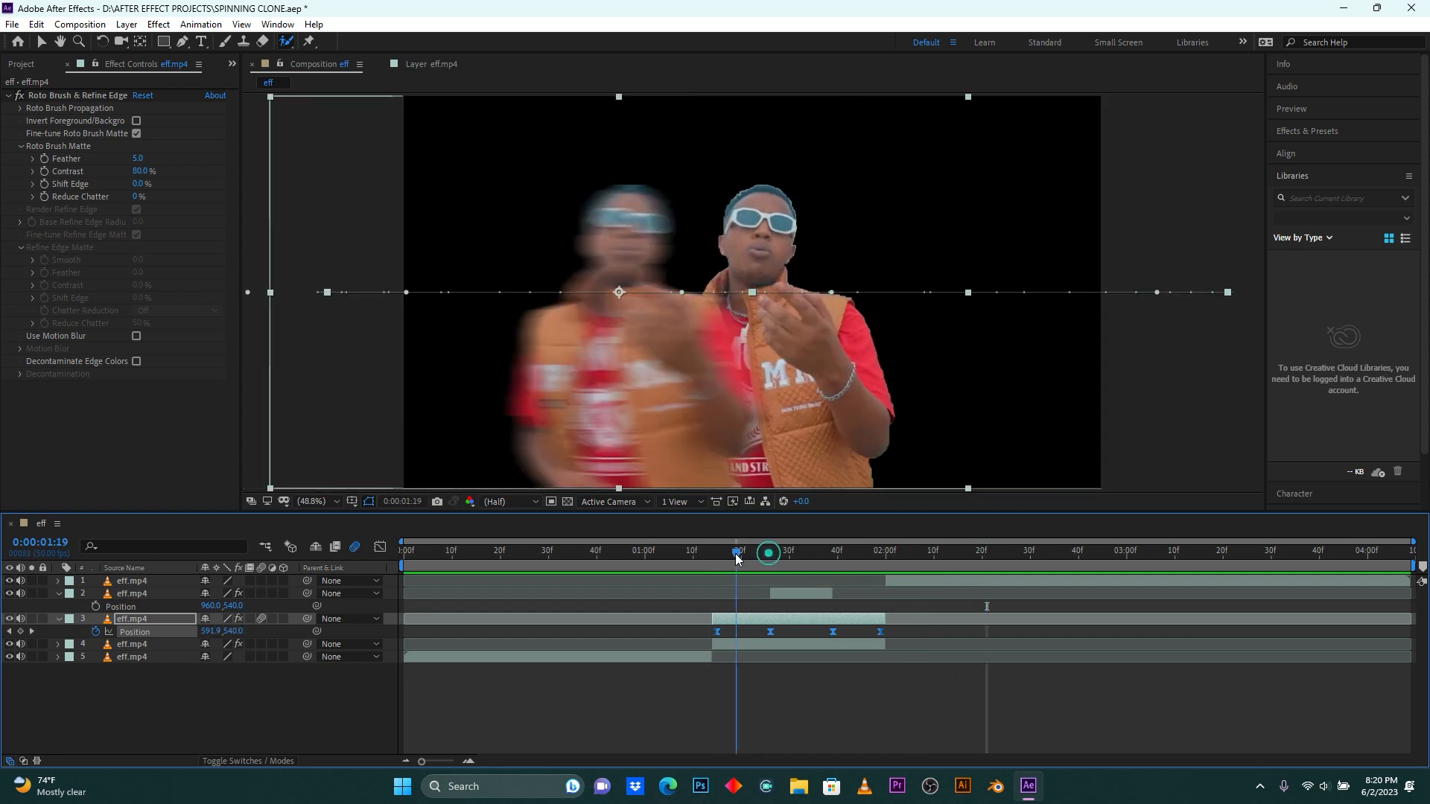
Remove the Roto Brush & Refine Edge effect from layer 4 beneath the animated cutout to restore its background.
{"action": "left_click", "coordinate": [774, 645]}
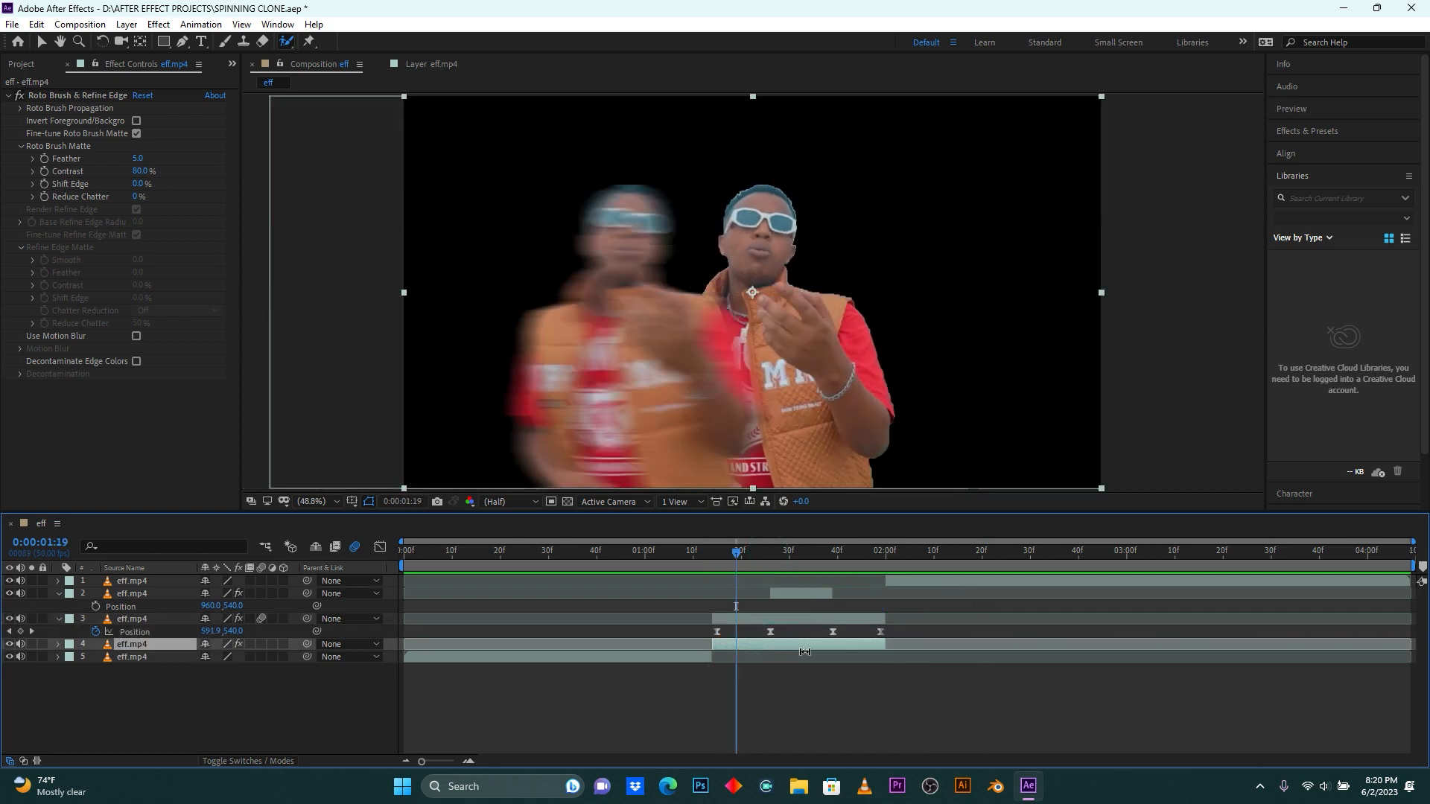
{"action": "left_click", "coordinate": [64, 93]}
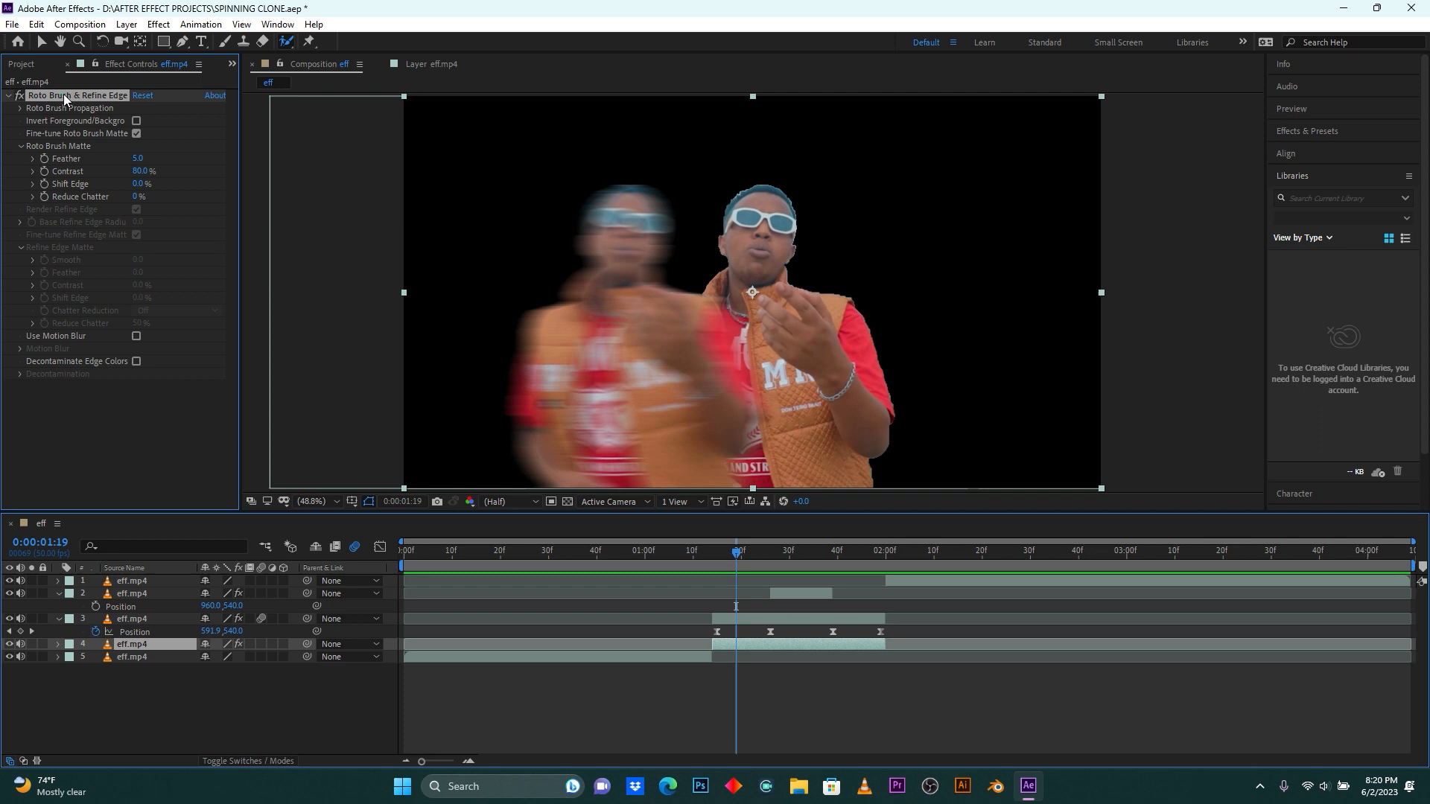
{"action": "key", "text": "Delete"}
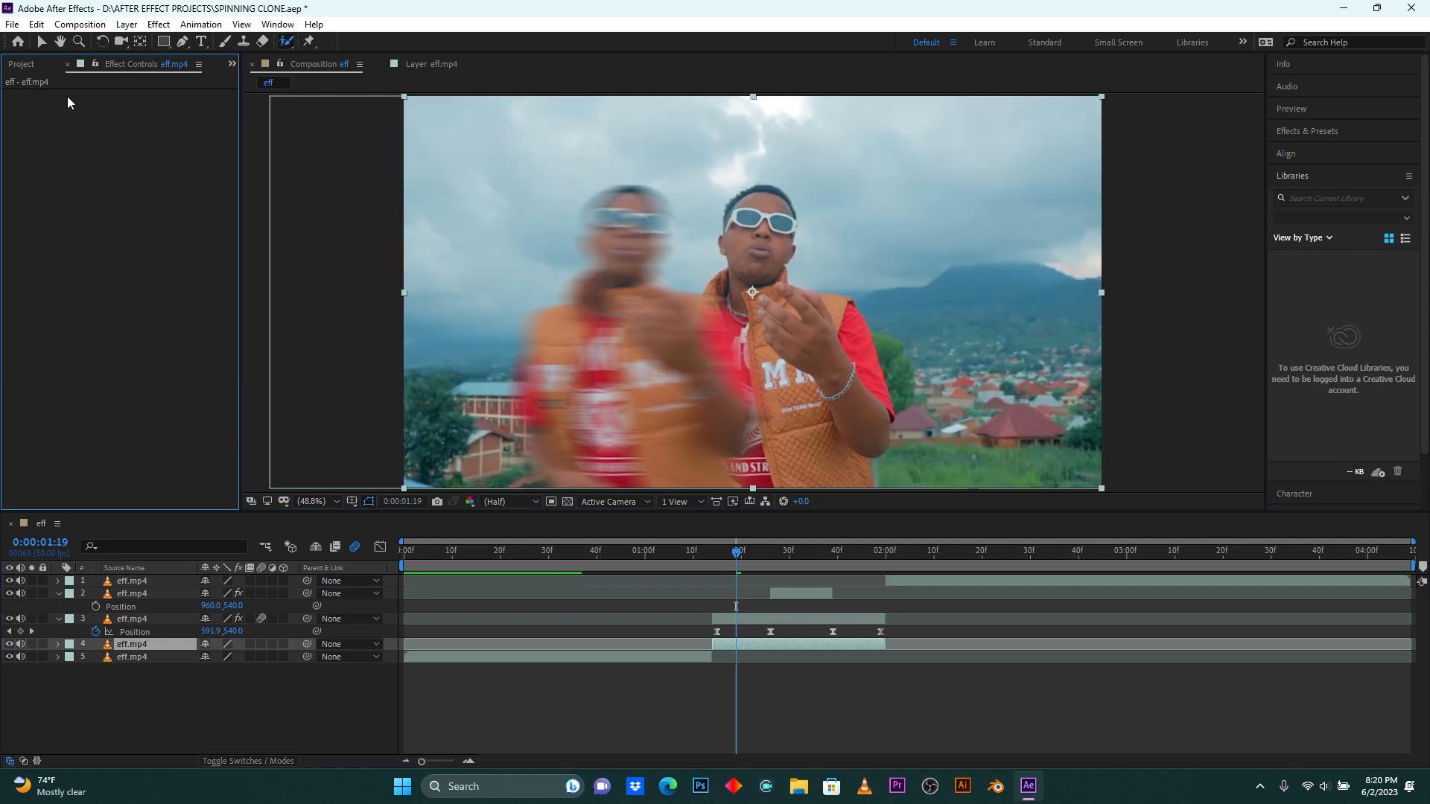
Preview the clone movement over the restored background, starting from about 0:00:01:06.
{"action": "left_click", "coordinate": [673, 550]}
{"action": "key", "text": "space"}
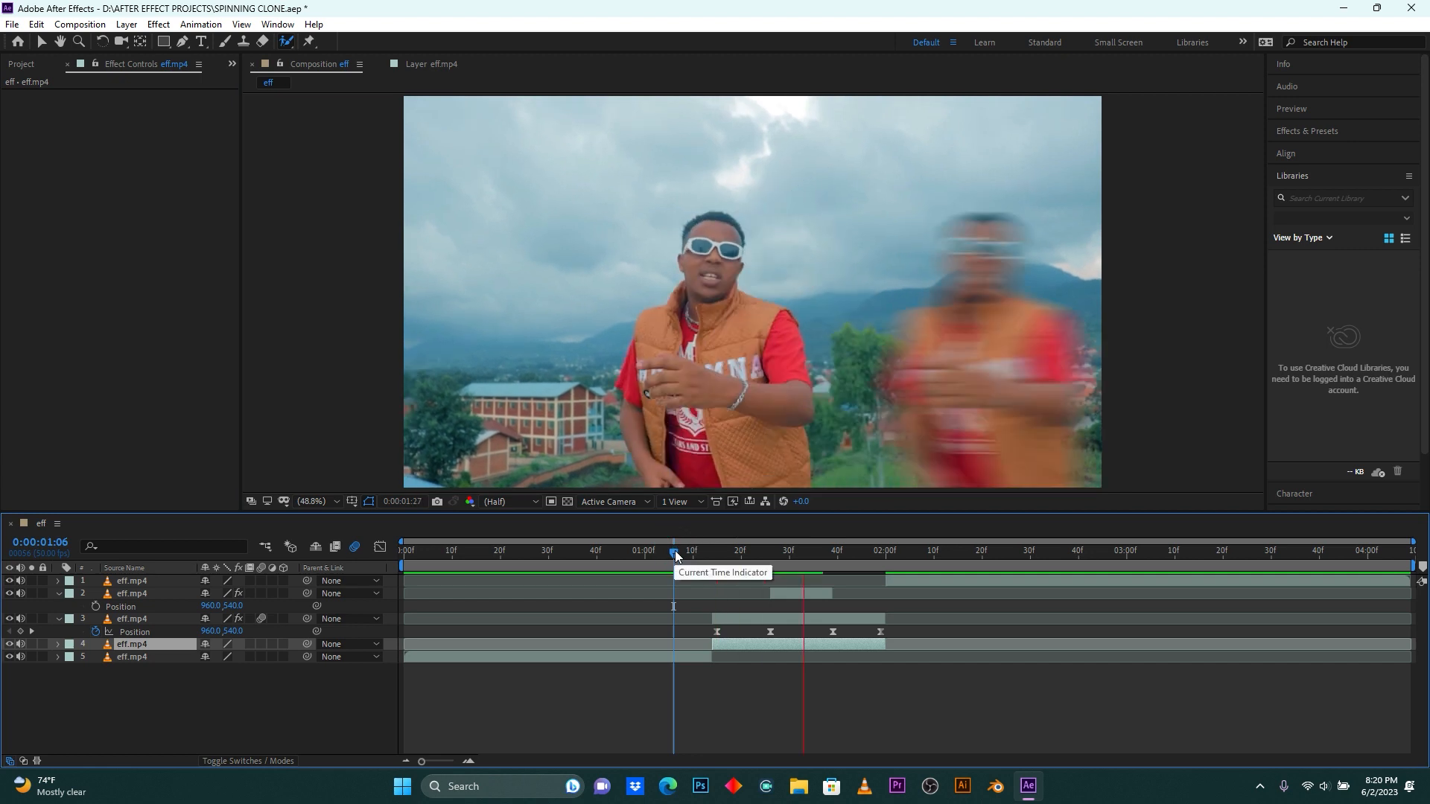
{"action": "key", "text": "space"}
{"action": "left_click", "coordinate": [673, 550]}
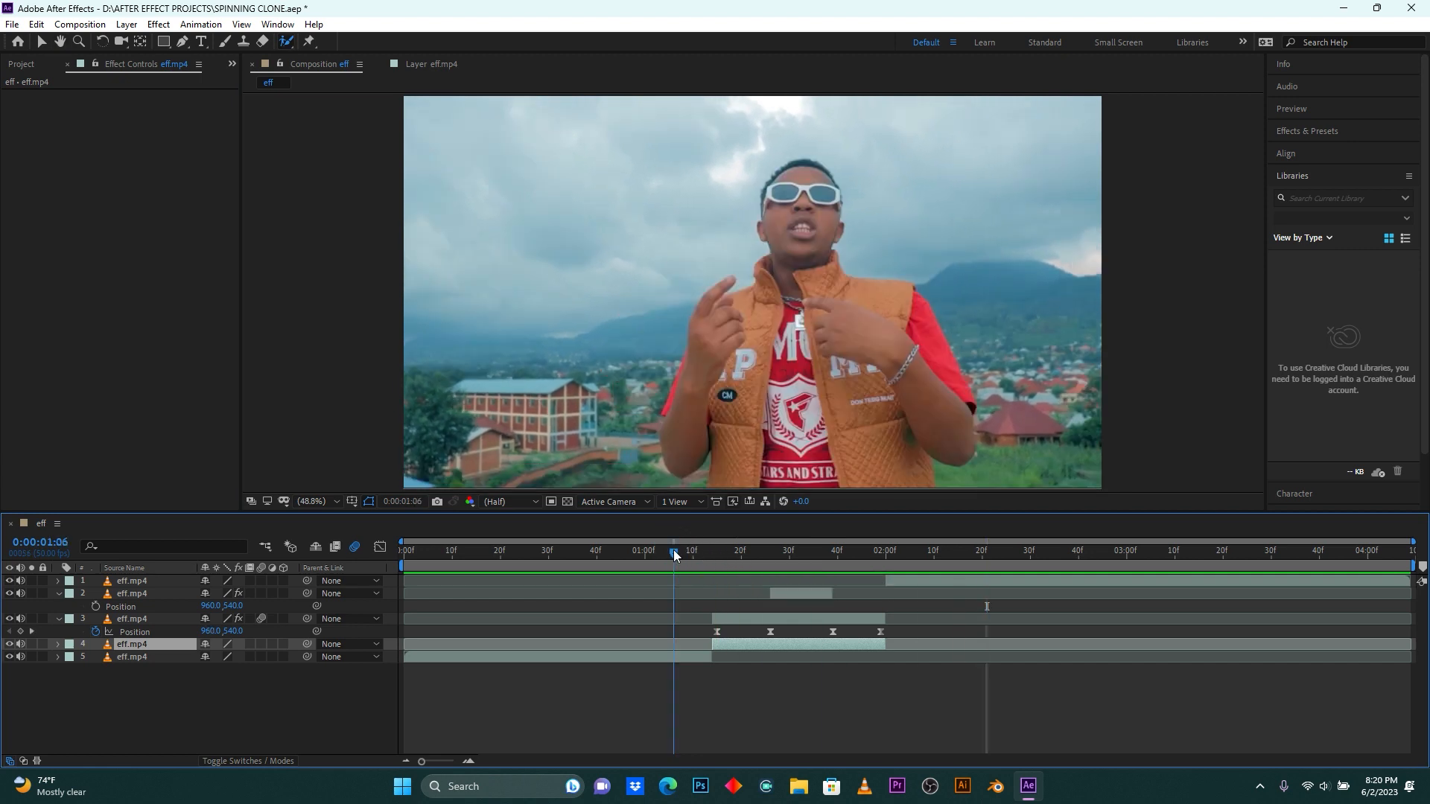
{"action": "key", "text": "space"}
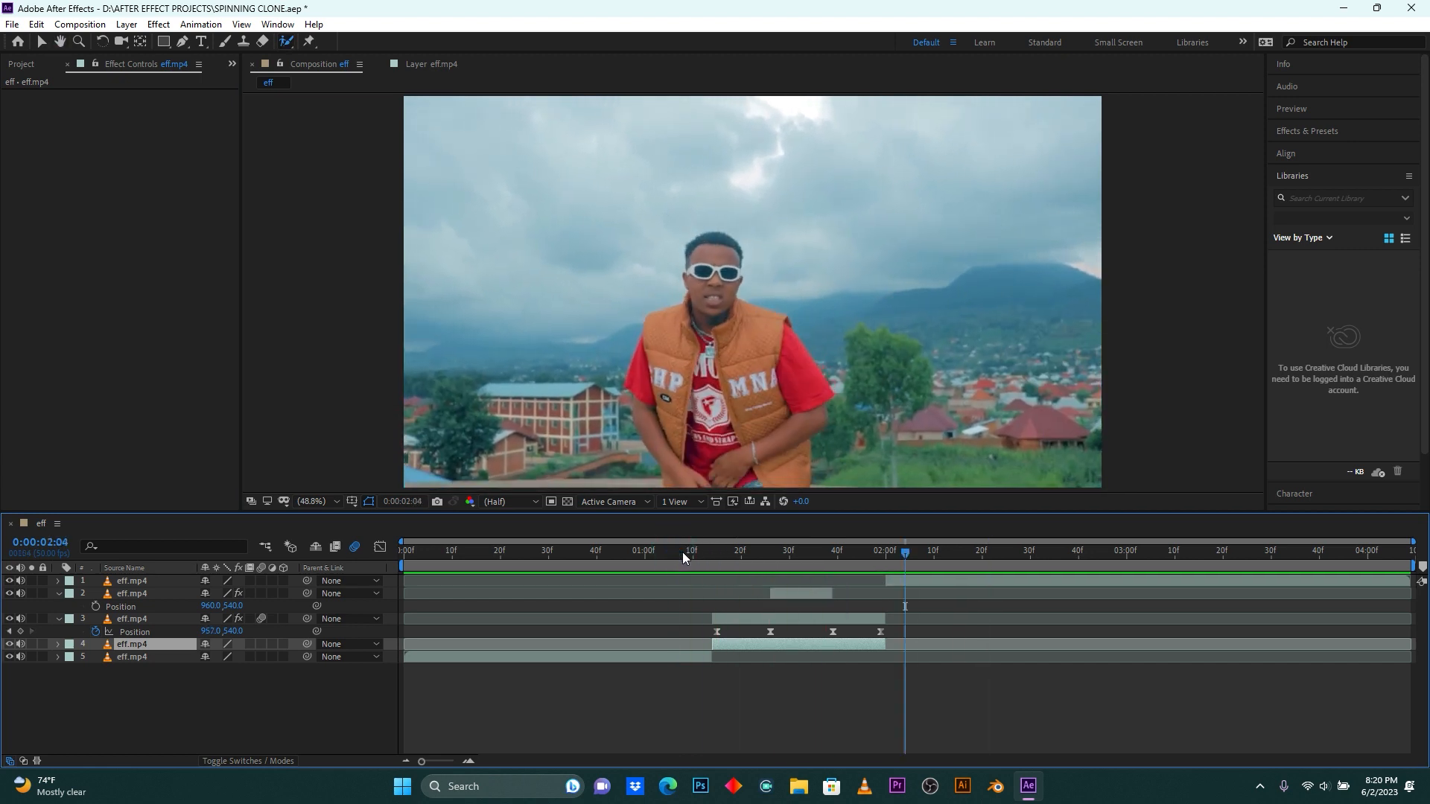
{"action": "left_click", "coordinate": [682, 552]}
{"action": "key", "text": "space"}
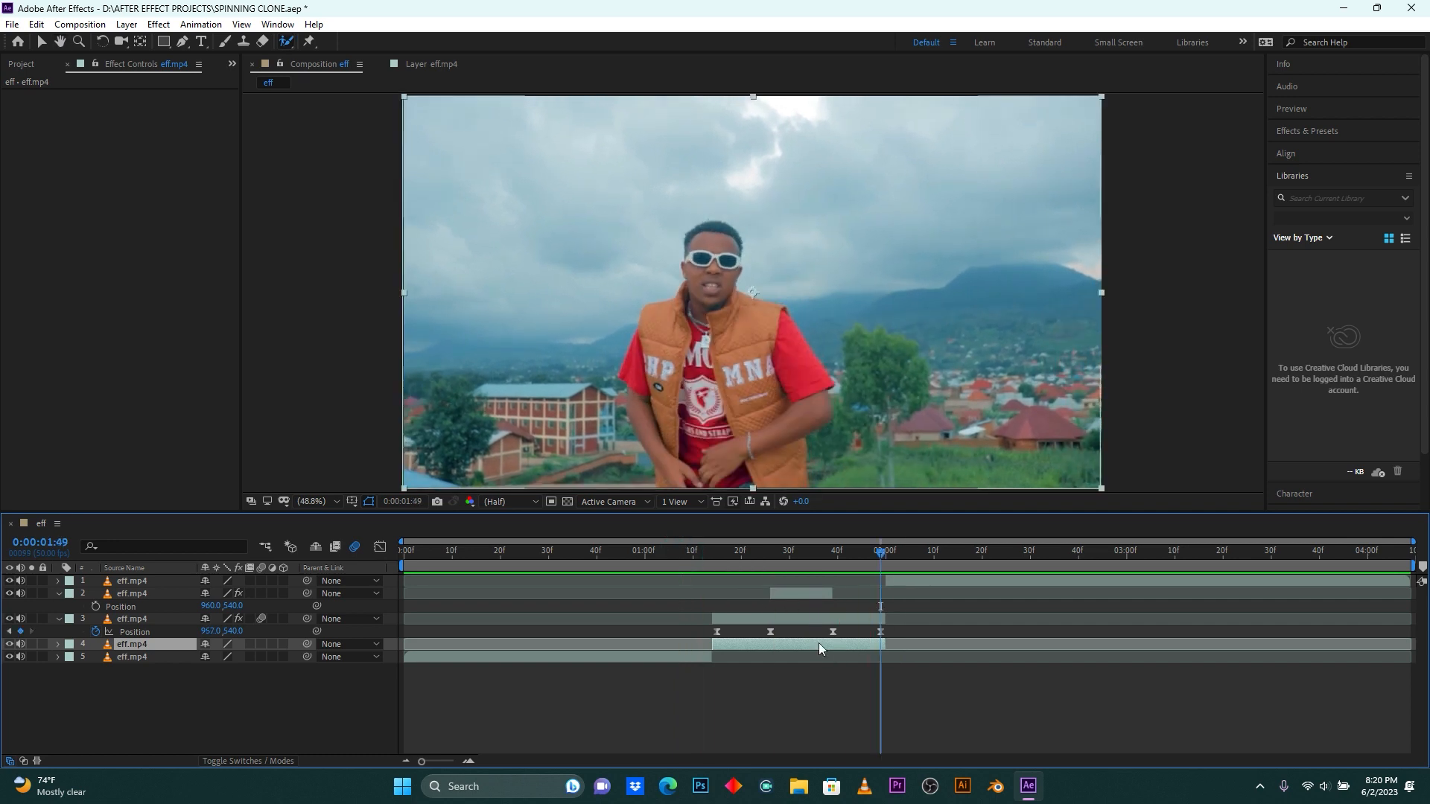
Reshape the animated cutout's Position speed graph, raising the third keyframe's outgoing speed to about 4960 px/sec and lifting the speeds at the other keyframes.
{"action": "left_click_drag", "start_coordinate": [927, 632], "coordinate": [700, 635]}
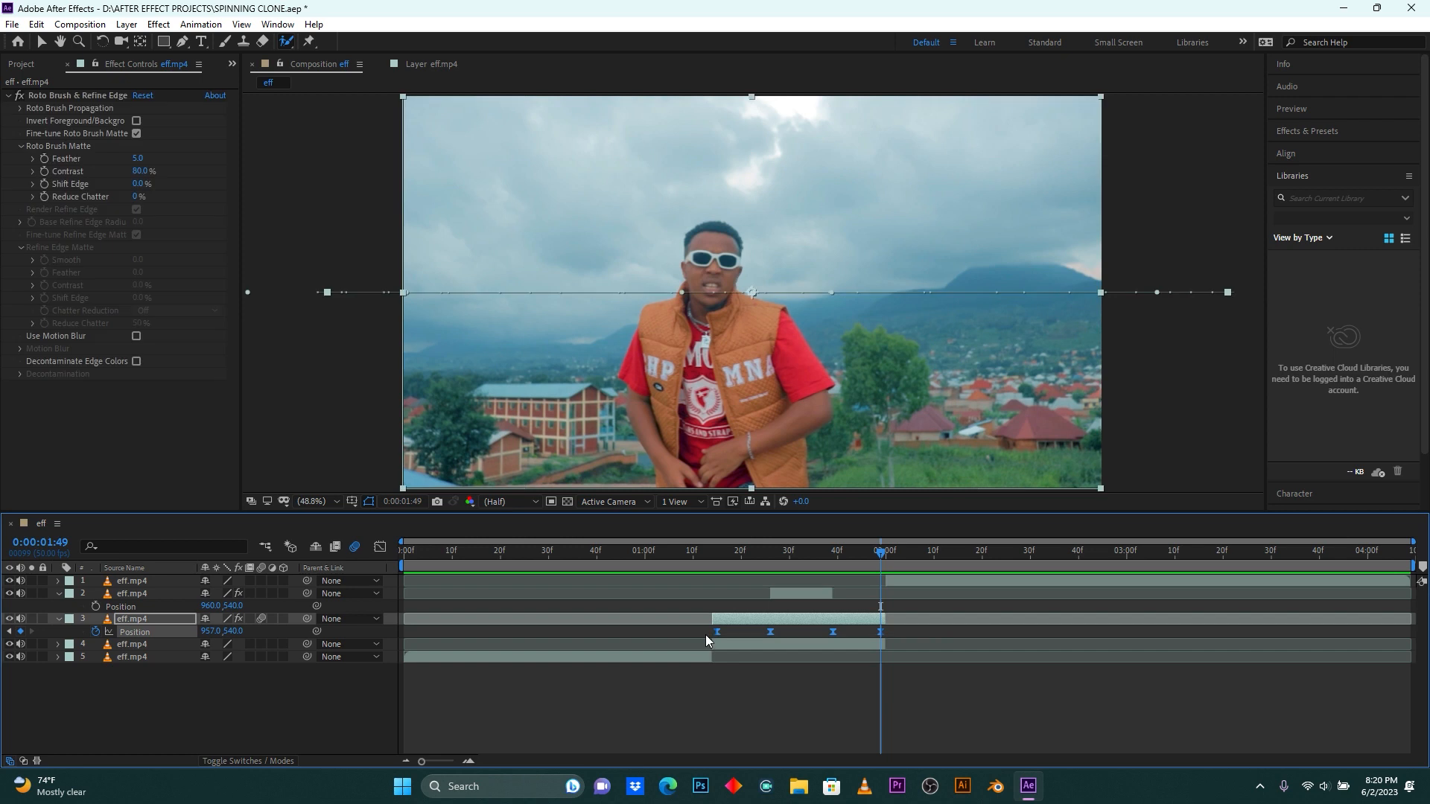
{"action": "left_click", "coordinate": [382, 547]}
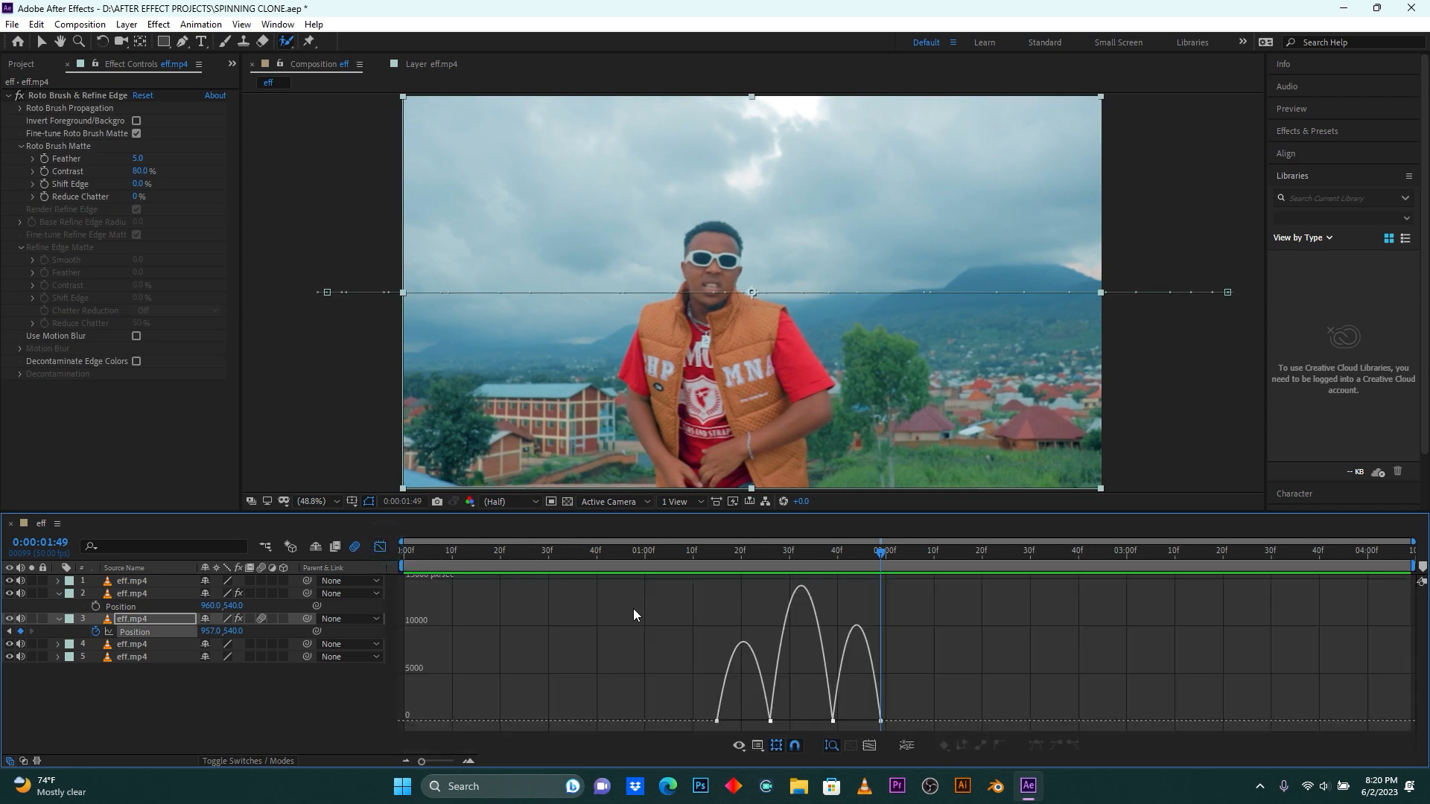
{"action": "left_click", "coordinate": [770, 722]}
{"action": "left_click_drag", "start_coordinate": [724, 721], "coordinate": [844, 674]}
{"action": "mouse_move", "coordinate": [769, 722]}
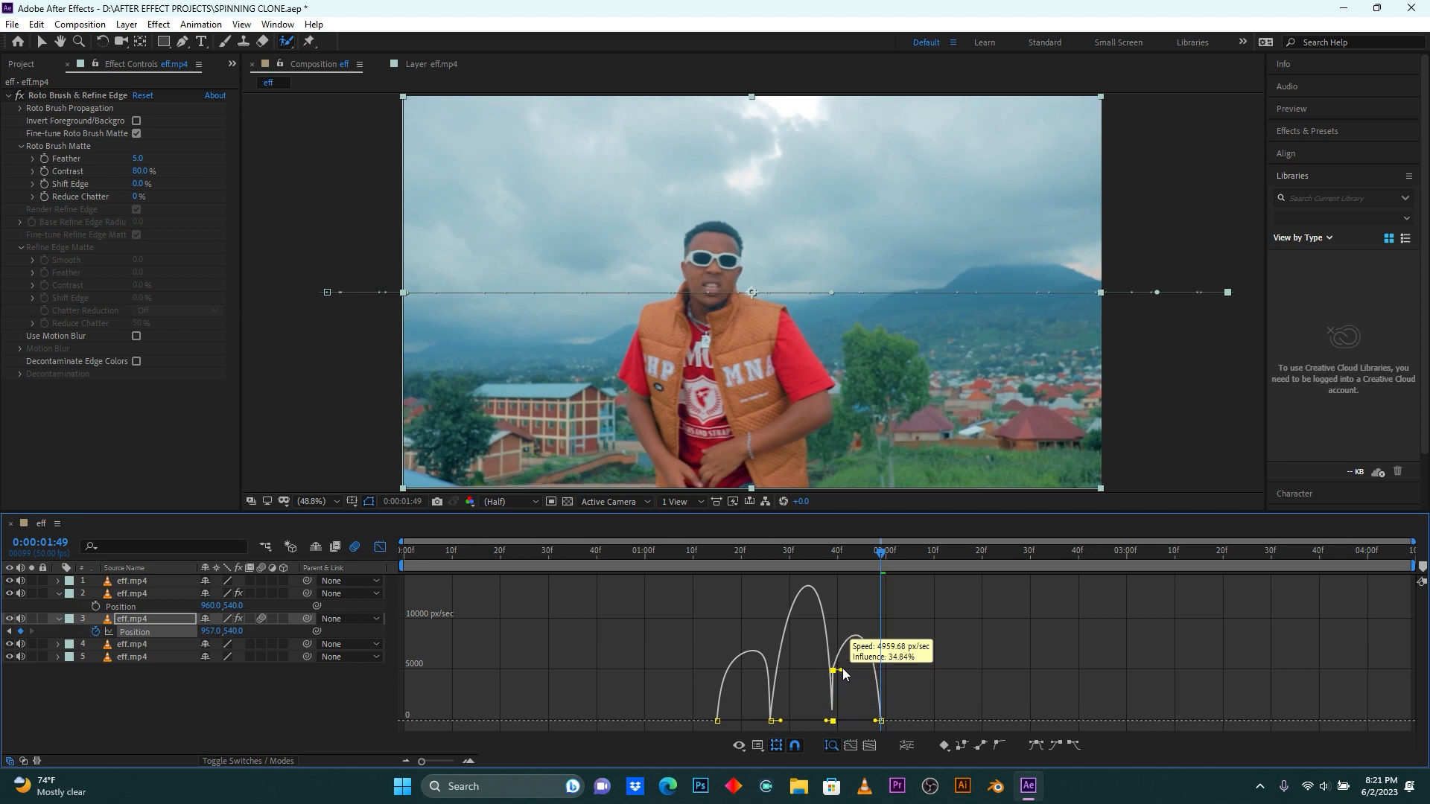
{"action": "left_click_drag", "start_coordinate": [881, 721], "coordinate": [883, 679]}
{"action": "left_click_drag", "start_coordinate": [771, 721], "coordinate": [713, 693]}
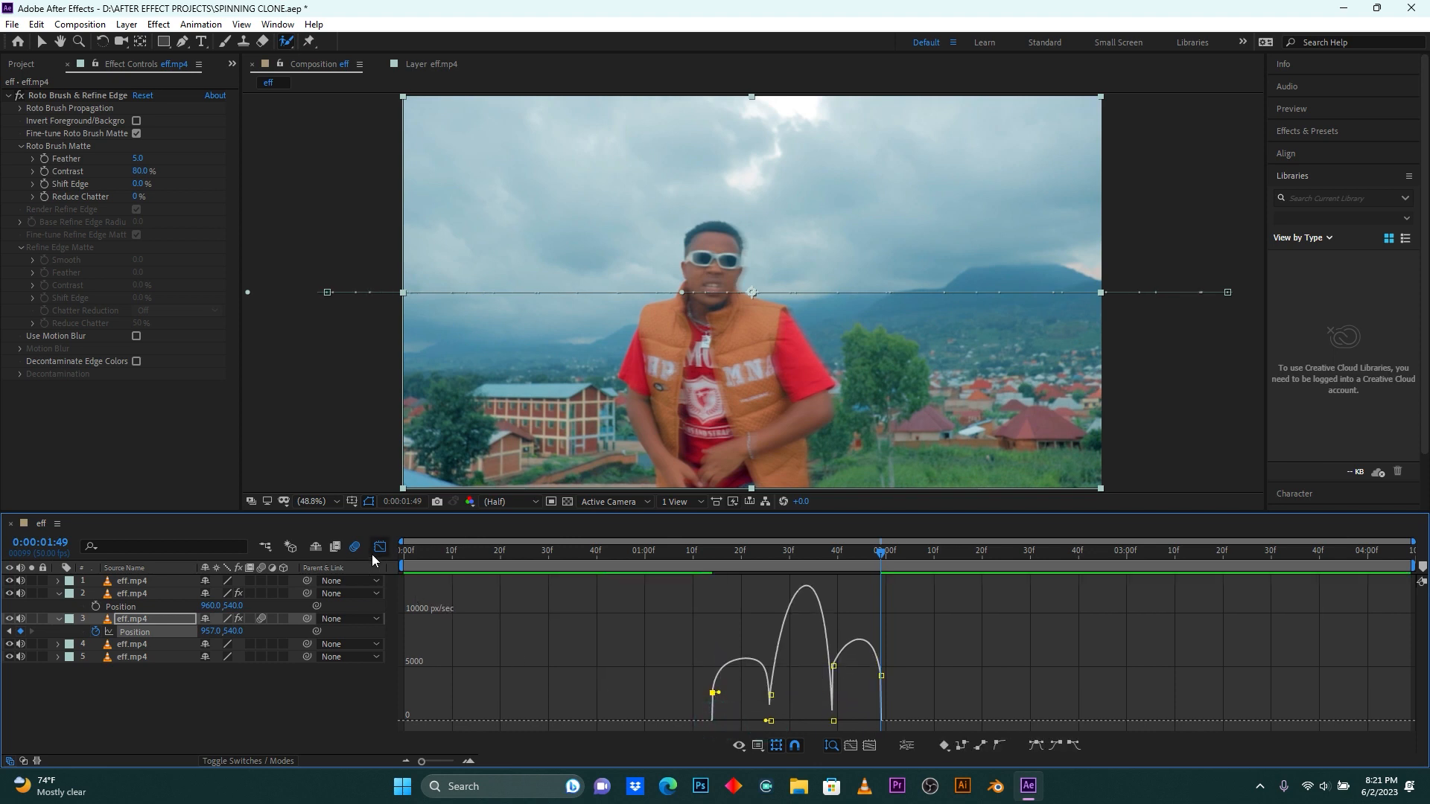
{"action": "left_click", "coordinate": [380, 549]}
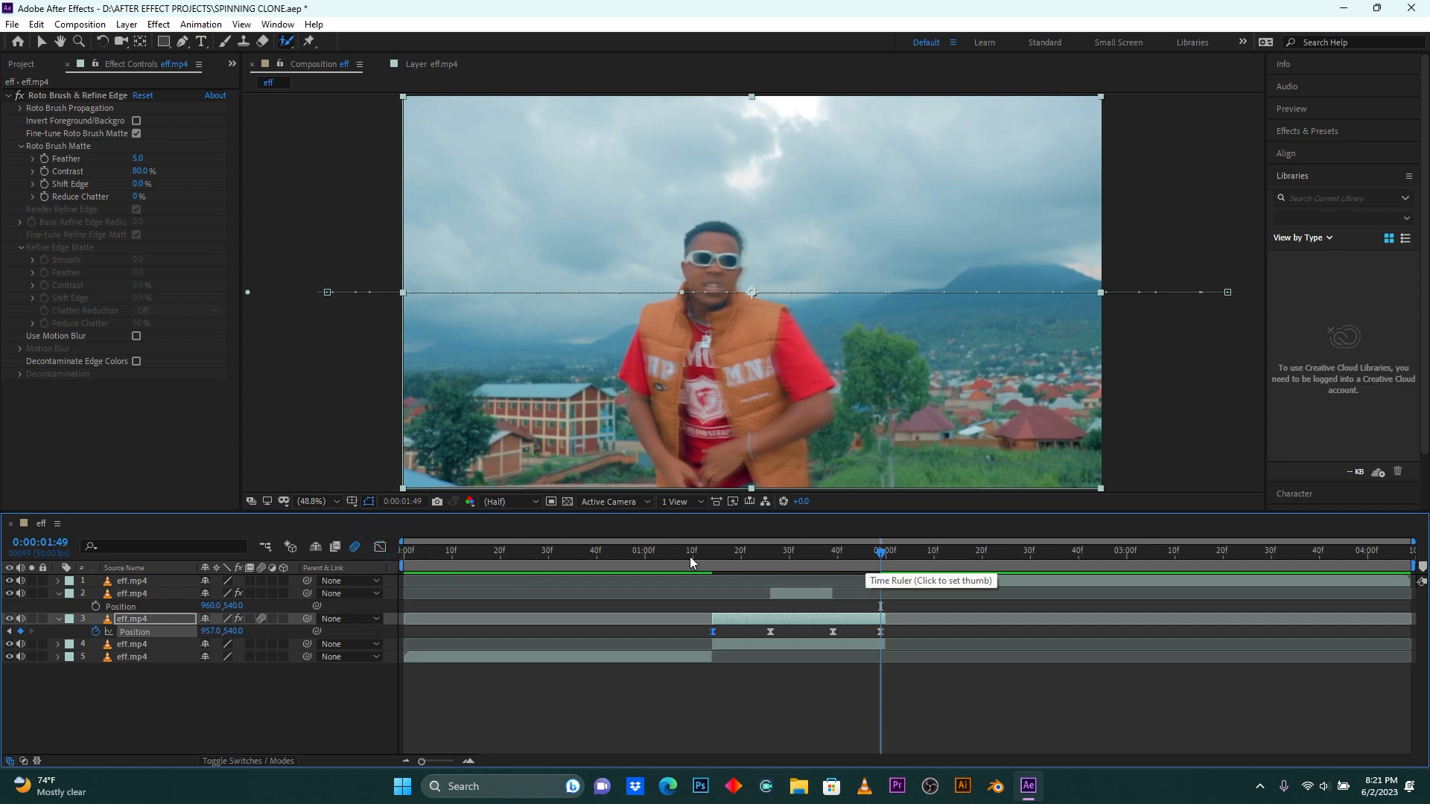
Preview the clone animation with the reshaped speed curves from 0:00:01:05 and again from 0:00:00:45.
{"action": "left_click", "coordinate": [667, 552]}
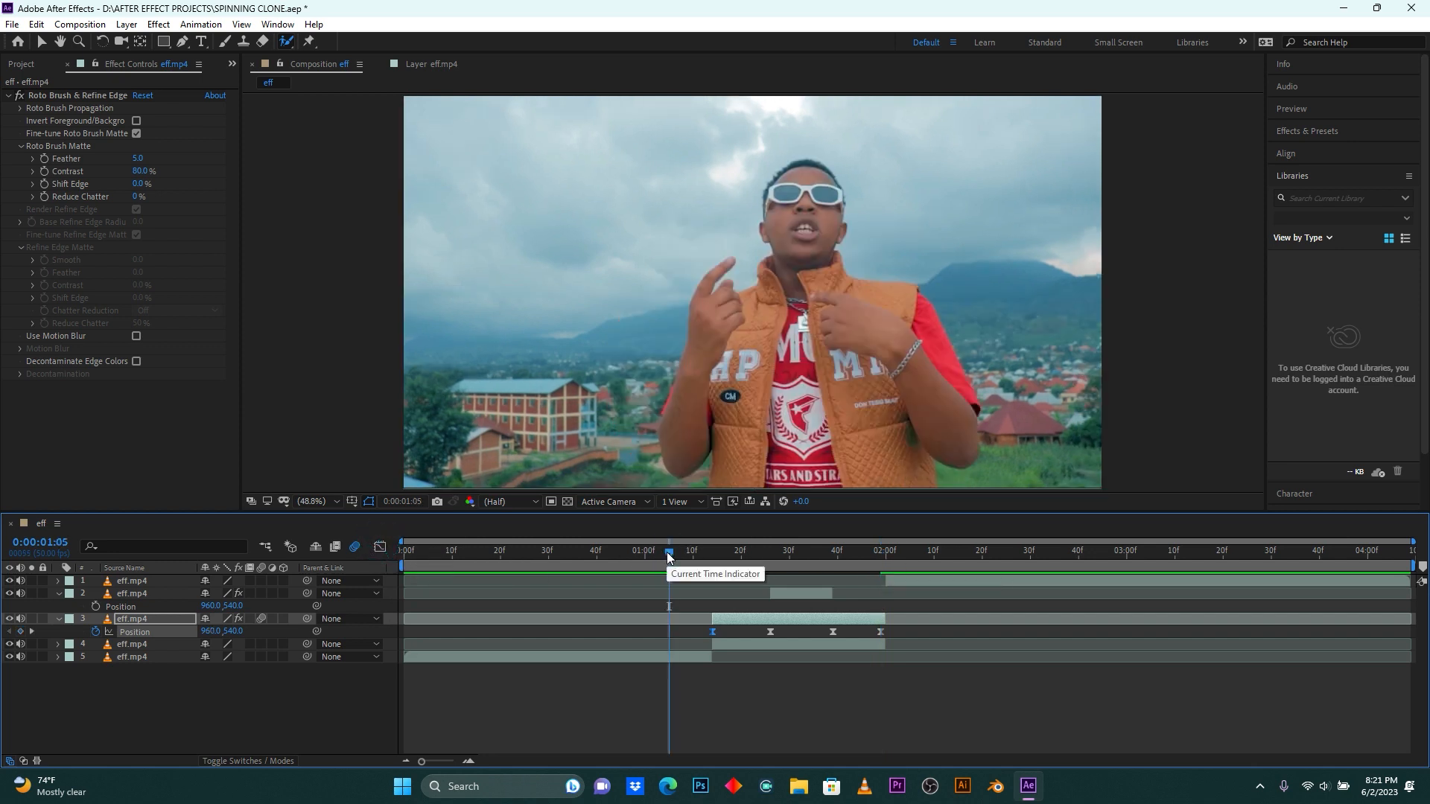
{"action": "key", "text": "space"}
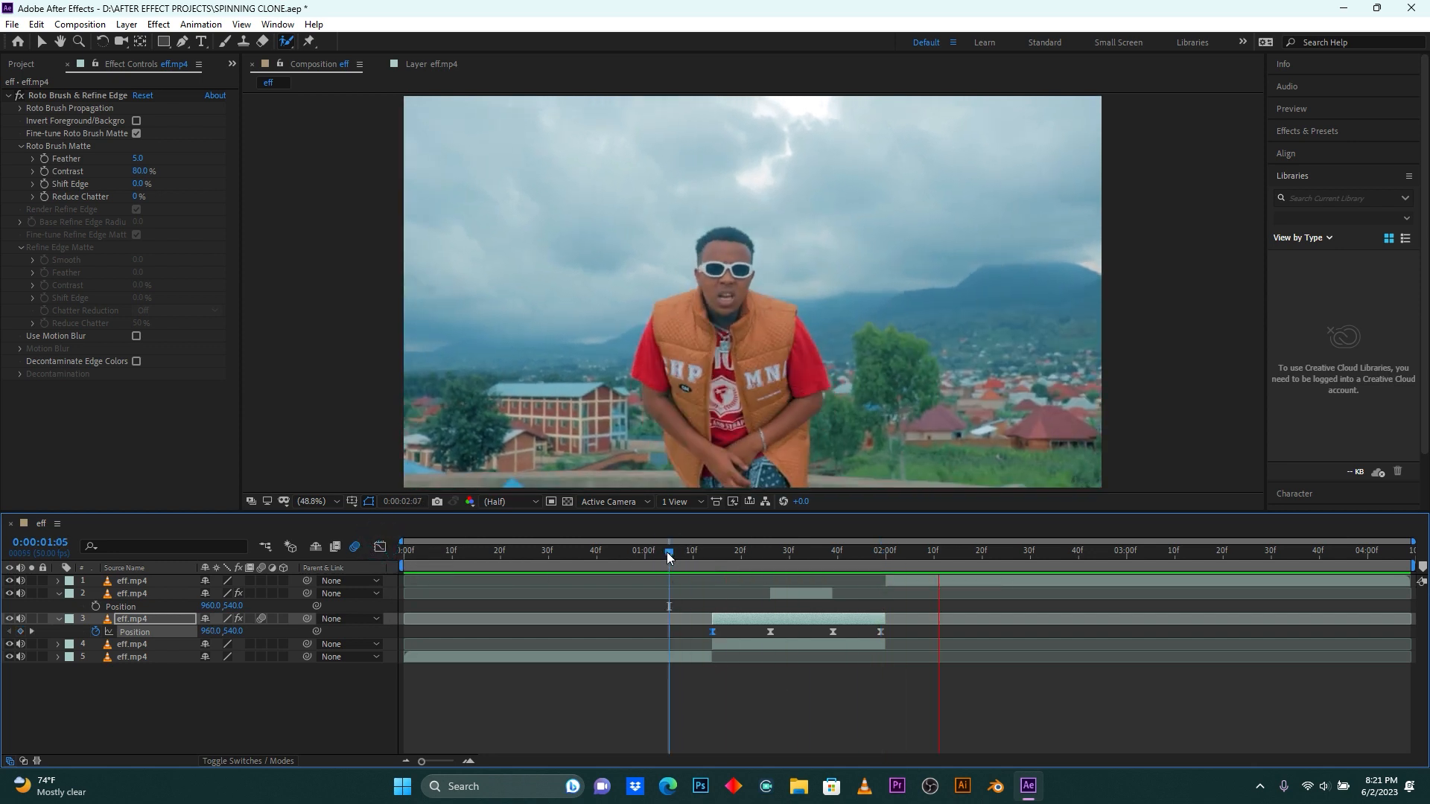
{"action": "left_click_drag", "start_coordinate": [667, 552], "coordinate": [635, 552]}
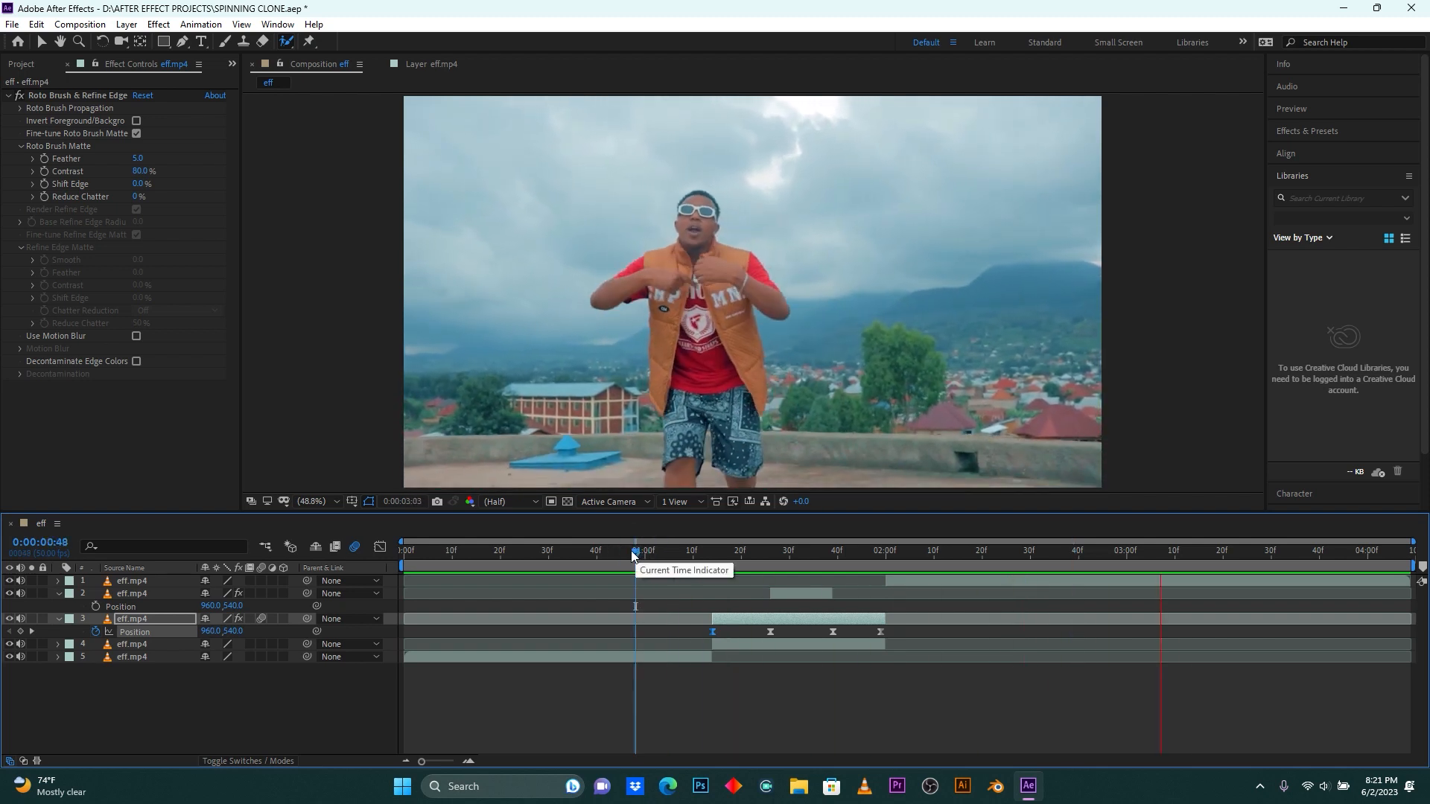
{"action": "left_click_drag", "start_coordinate": [635, 552], "coordinate": [622, 552]}
{"action": "key", "text": "space"}
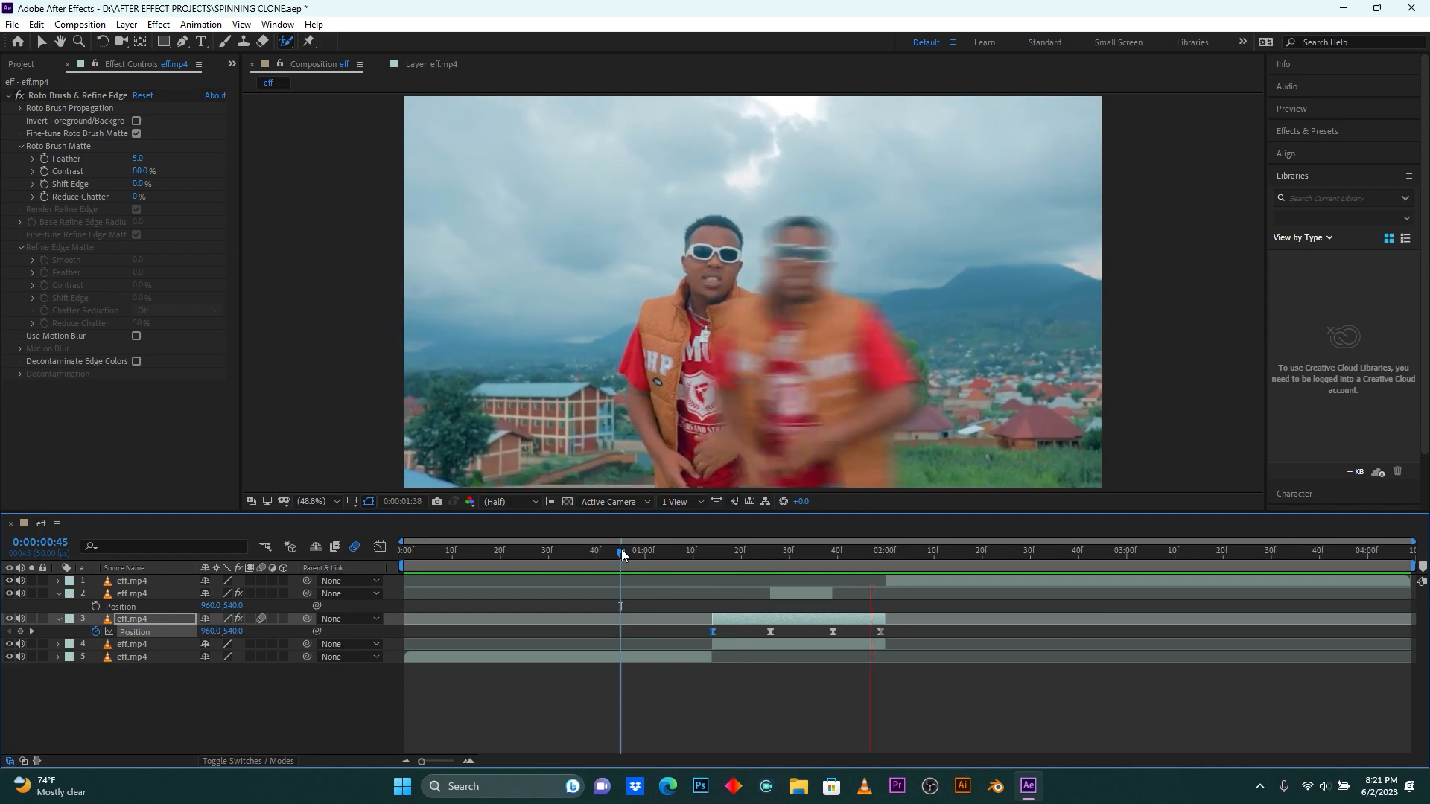